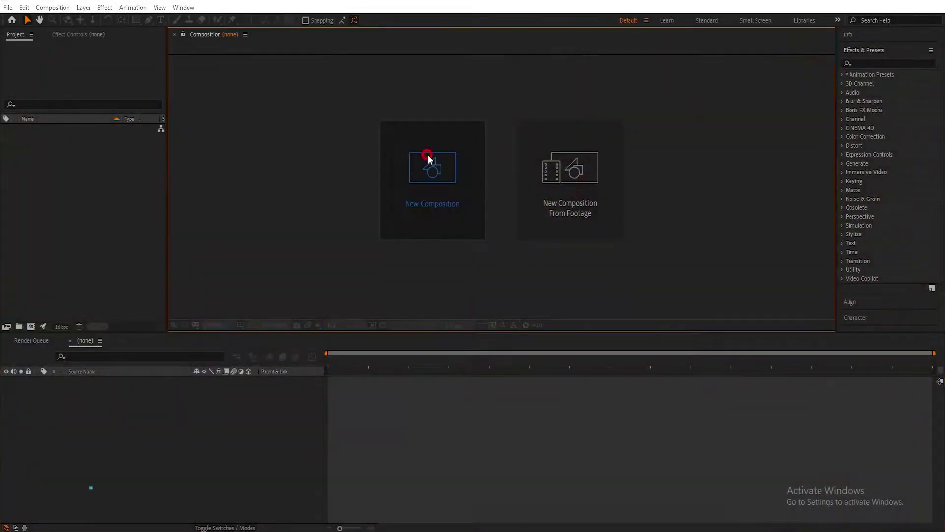
# Create a 1920 x 1081 px composition named "Fire logo reveal" with a 10-second duration at 30 fps.
pyautogui.click(427, 154)
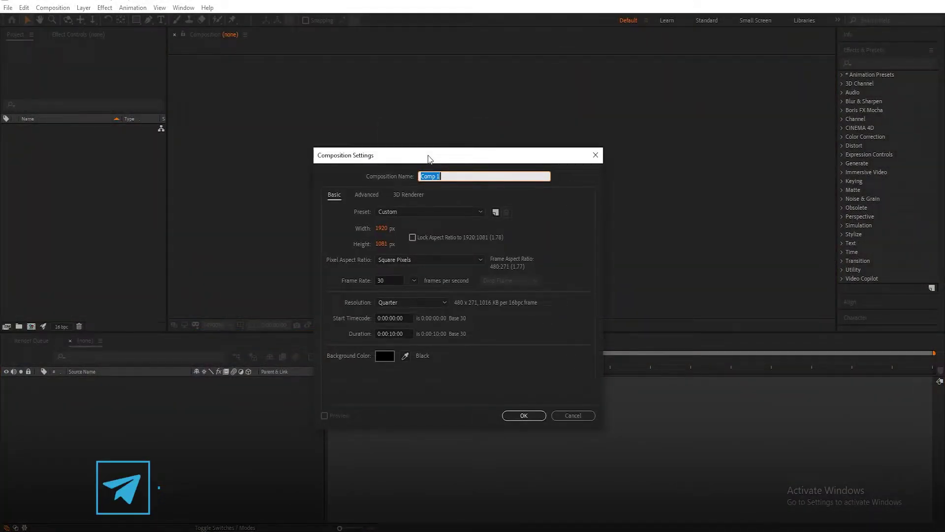
pyautogui.write('Fire logo reveal')
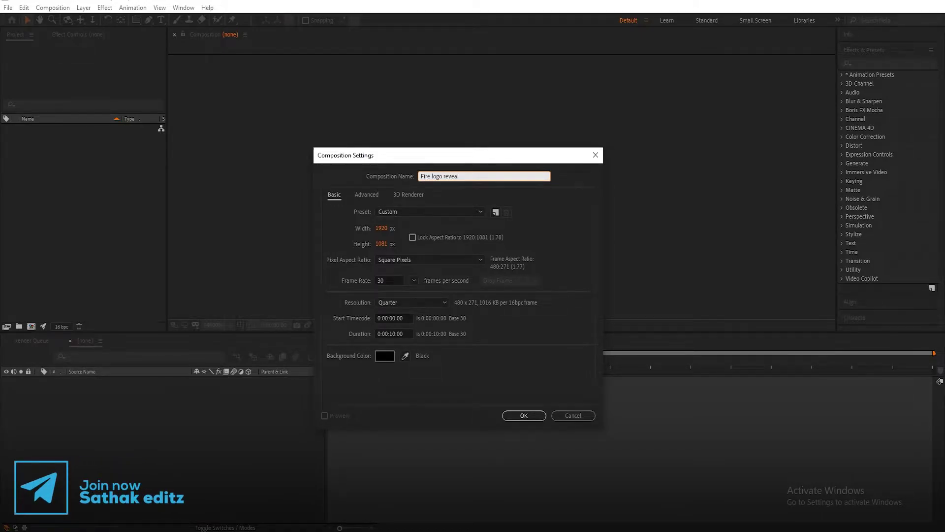
pyautogui.click(381, 244)
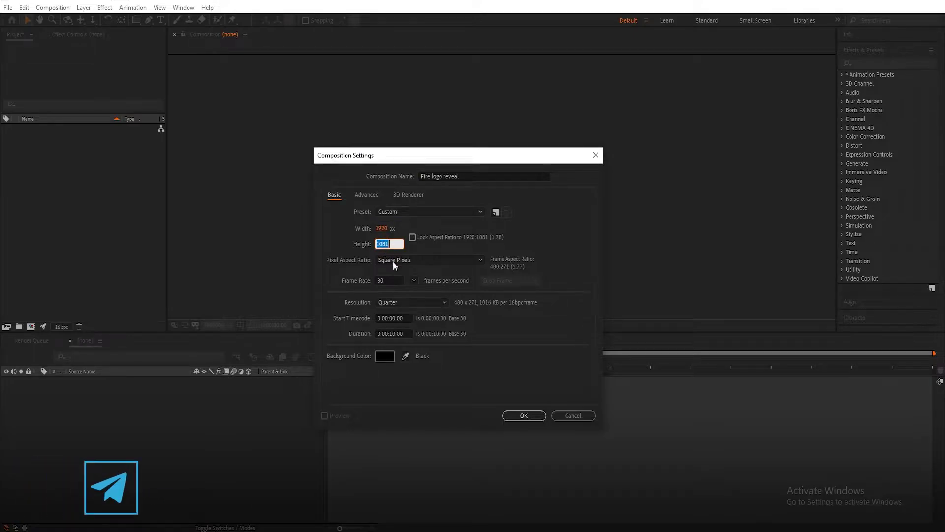
pyautogui.press('Tab')
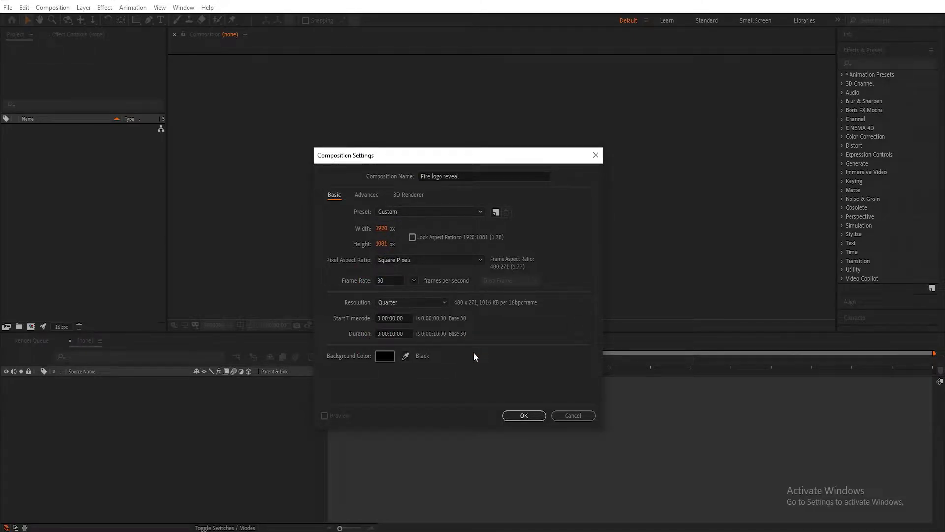
pyautogui.click(524, 416)
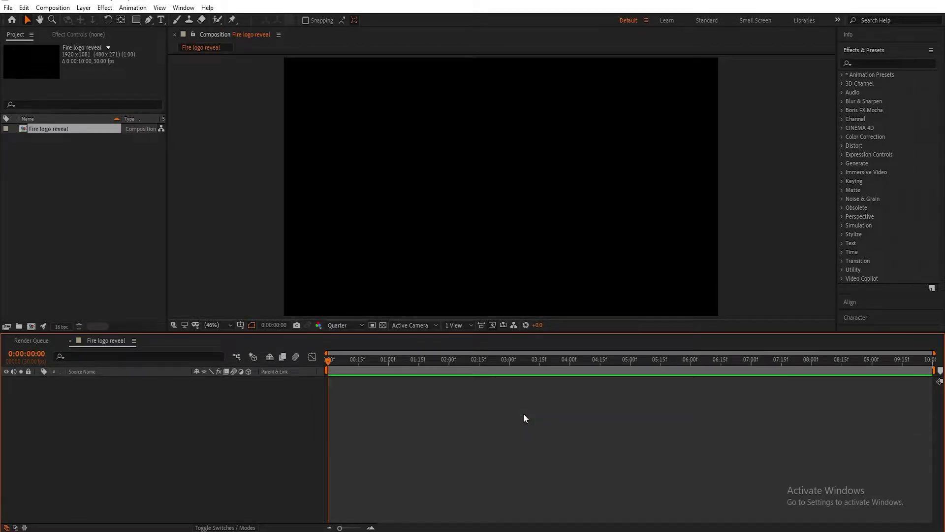
# Add a text layer reading "Fire" in the composition and set its font size to 412 px.
pyautogui.click(160, 20)
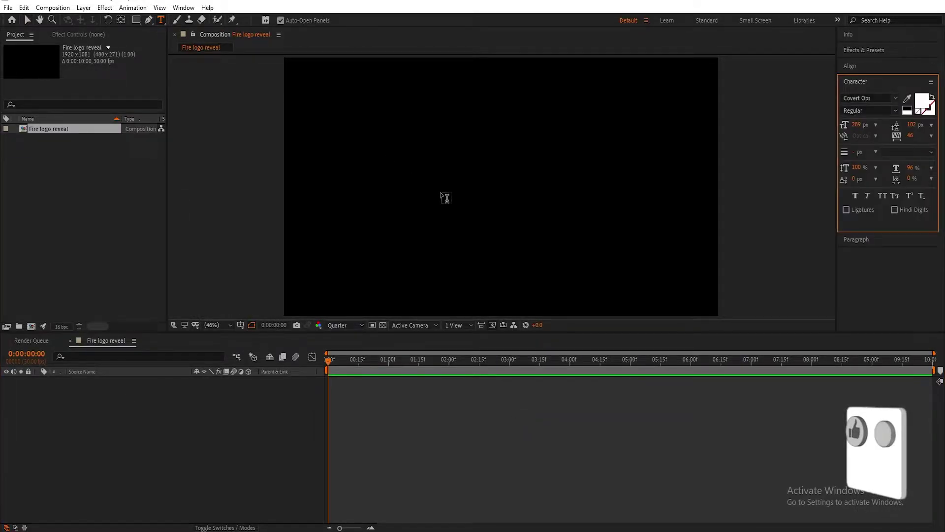
pyautogui.click(431, 176)
pyautogui.write('FIRE')
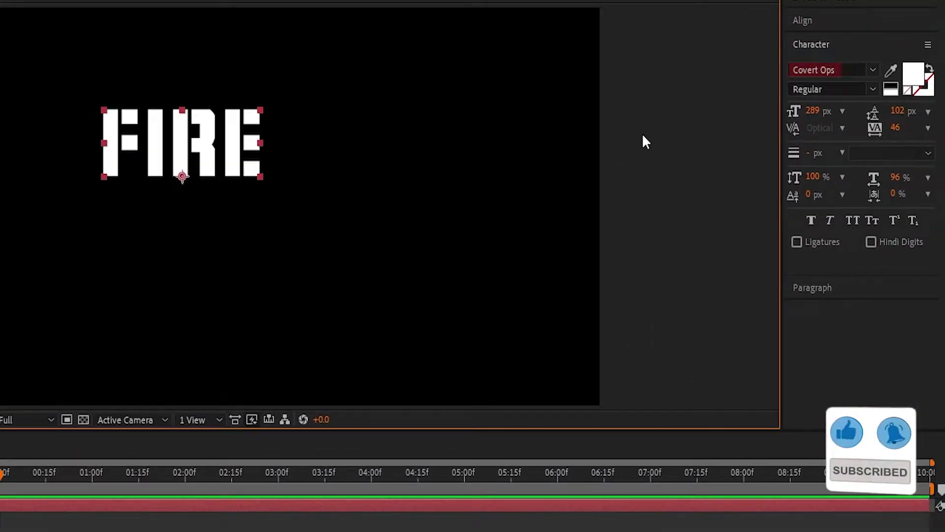
pyautogui.moveTo(811, 114); pyautogui.dragTo(870, 88)
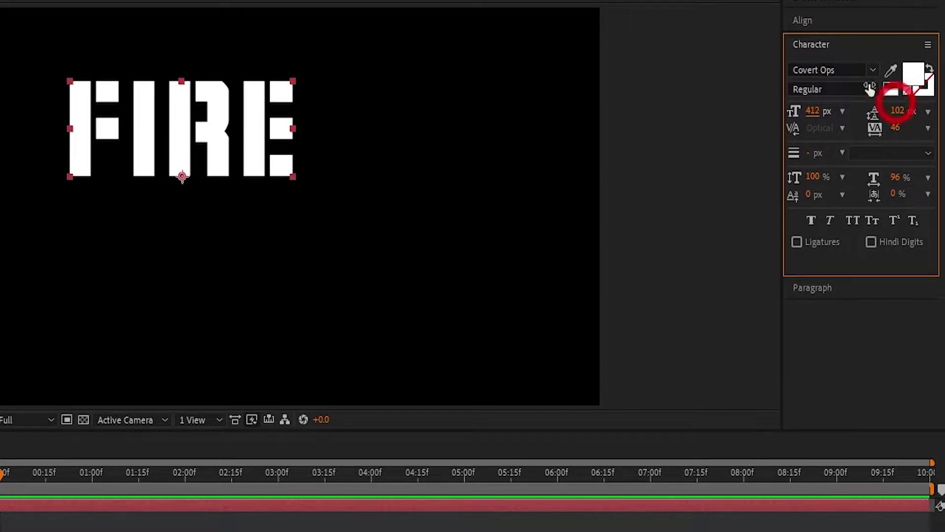
# Center the Fire text horizontally and vertically in the composition.
pyautogui.click(808, 20)
pyautogui.click(823, 58)
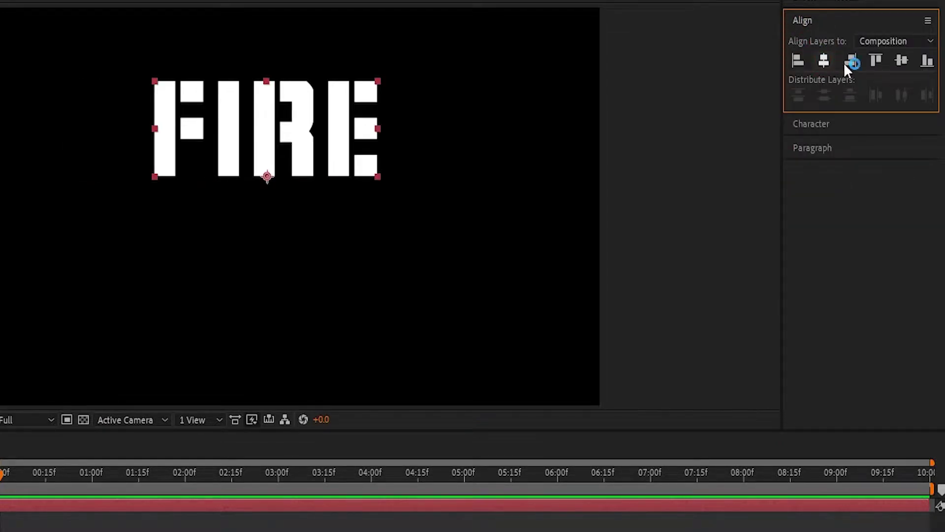
pyautogui.click(897, 60)
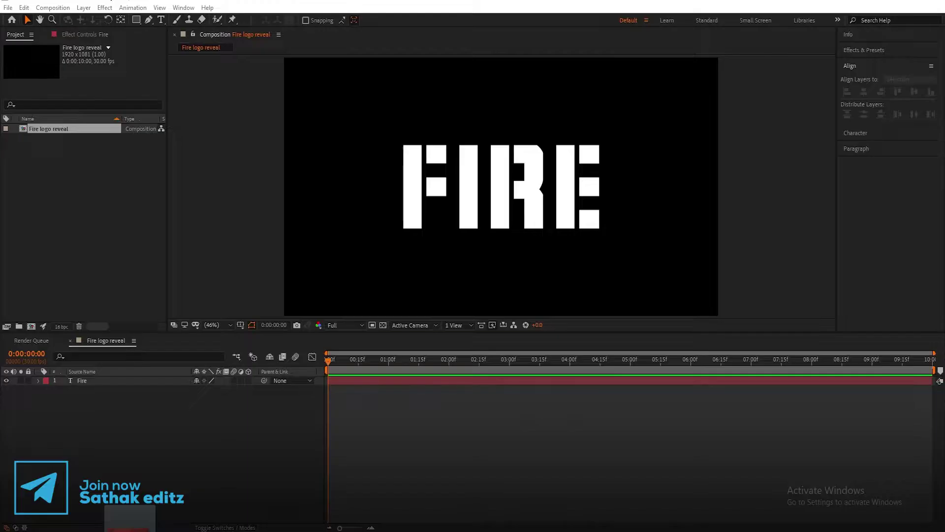
# Bring TEXTURE.jpg into the composition beneath the Fire text layer and scale it to 143%.
pyautogui.moveTo(130, 529); pyautogui.dragTo(155, 451)
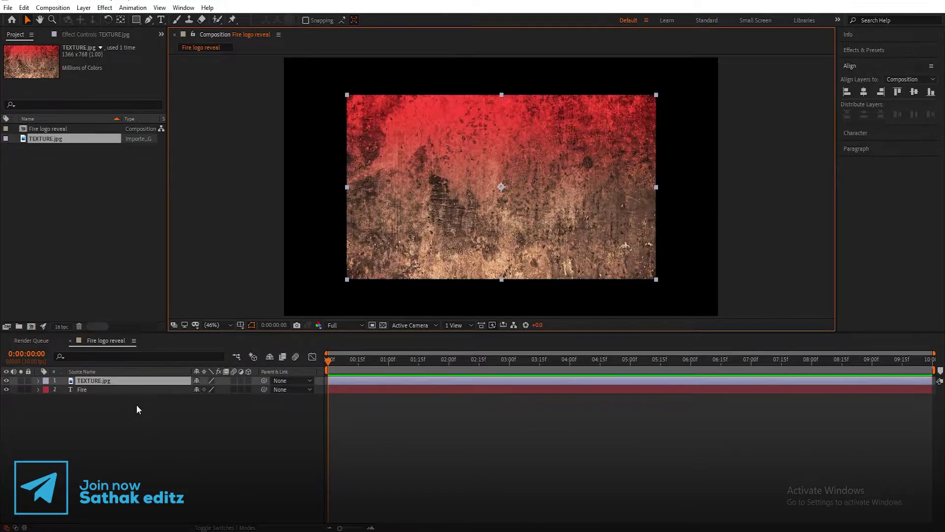
pyautogui.moveTo(126, 381); pyautogui.dragTo(121, 400)
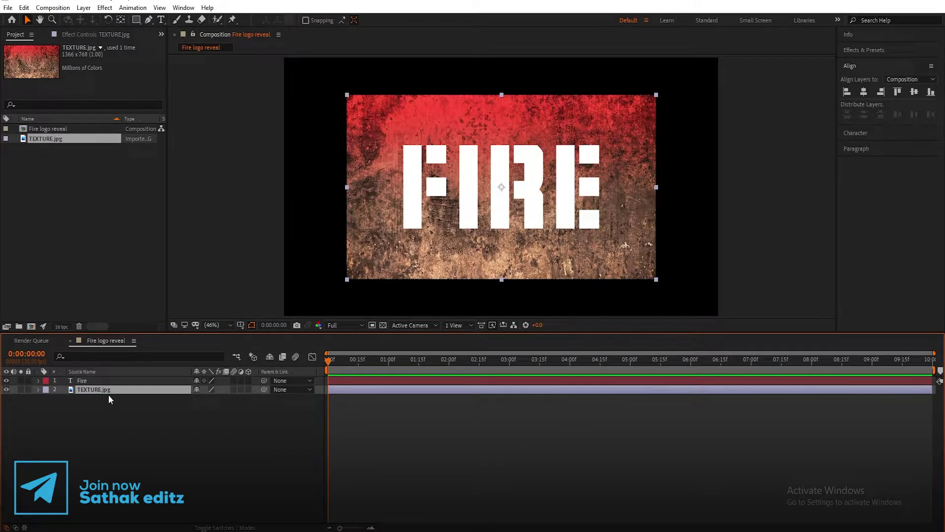
pyautogui.press('s')
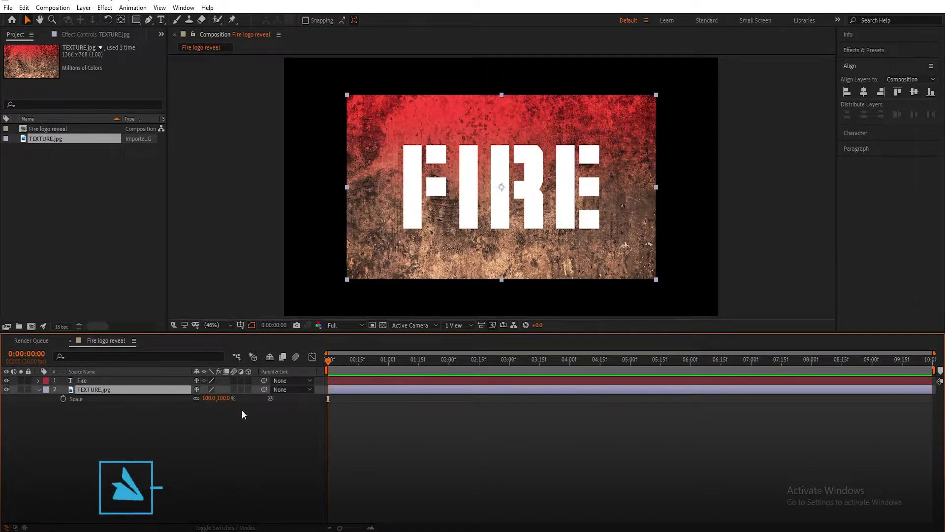
pyautogui.moveTo(217, 399); pyautogui.dragTo(233, 398)
pyautogui.click(211, 410)
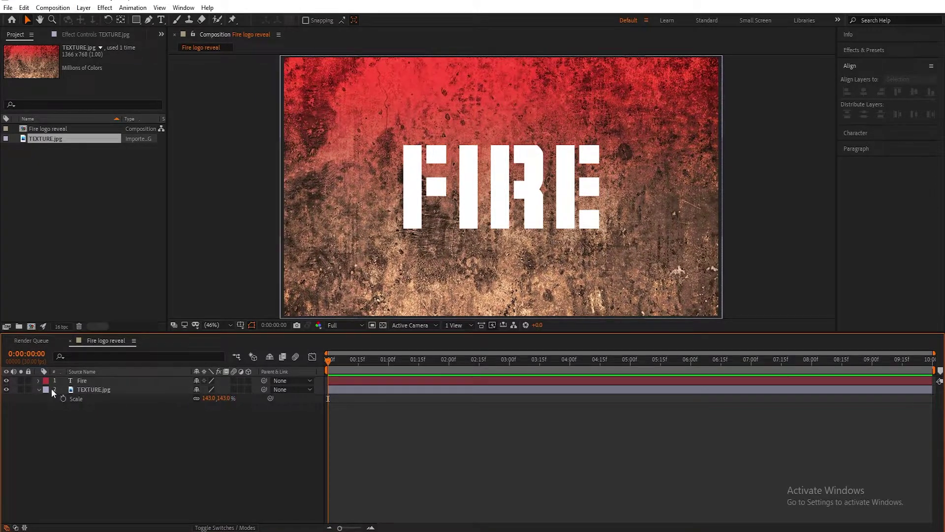
pyautogui.click(39, 389)
# Pre-compose the TEXTURE.jpg layer as "Texture comp", moving all attributes into the new composition.
pyautogui.rightClick(105, 388)
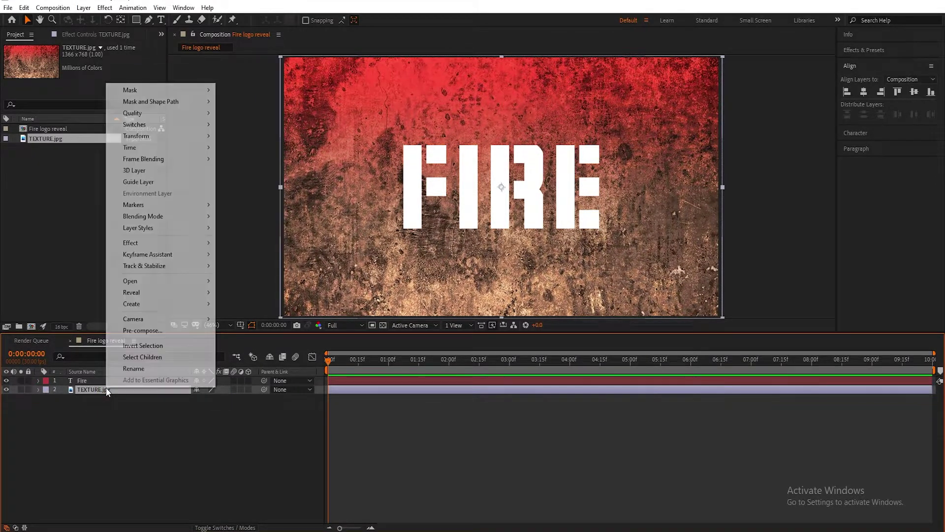
pyautogui.click(149, 332)
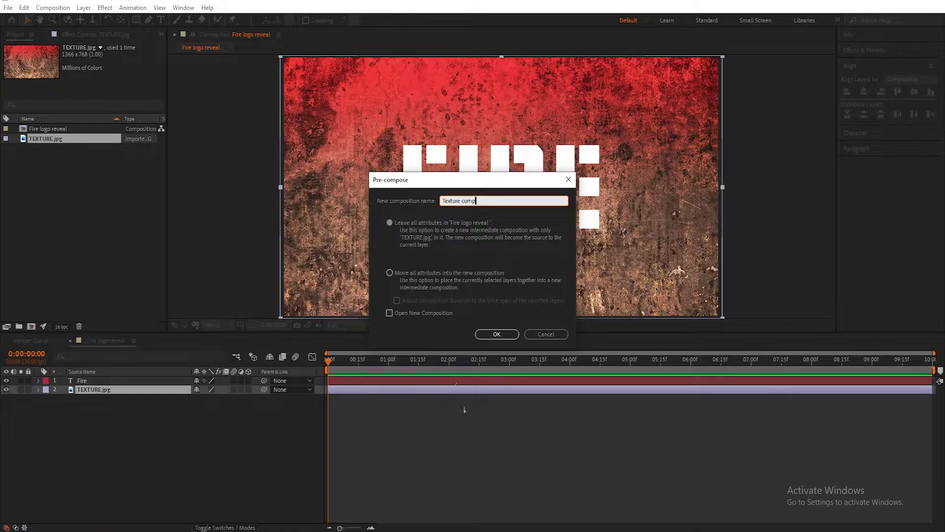
pyautogui.click(390, 272)
pyautogui.click(497, 334)
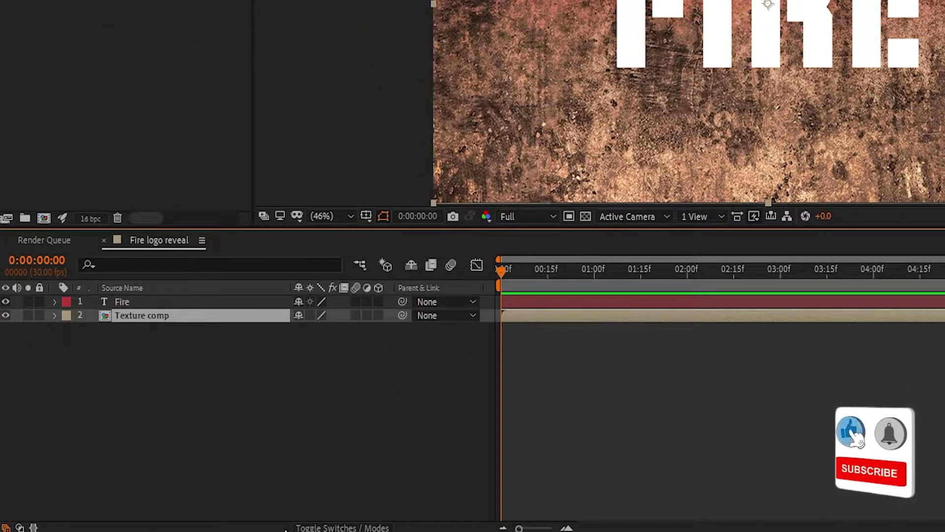
# Set the Texture comp layer's track matte to Alpha Matte using the Fire text layer.
pyautogui.click(342, 527)
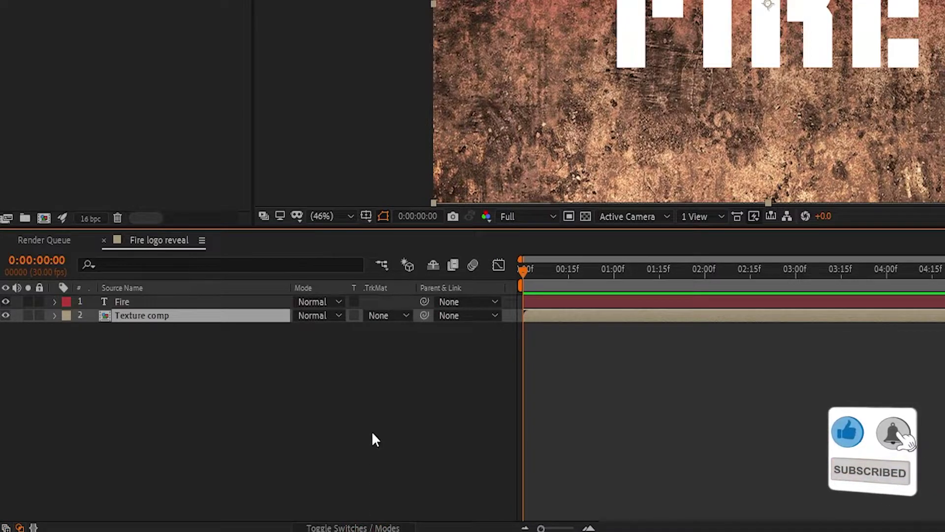
pyautogui.click(394, 317)
pyautogui.click(427, 356)
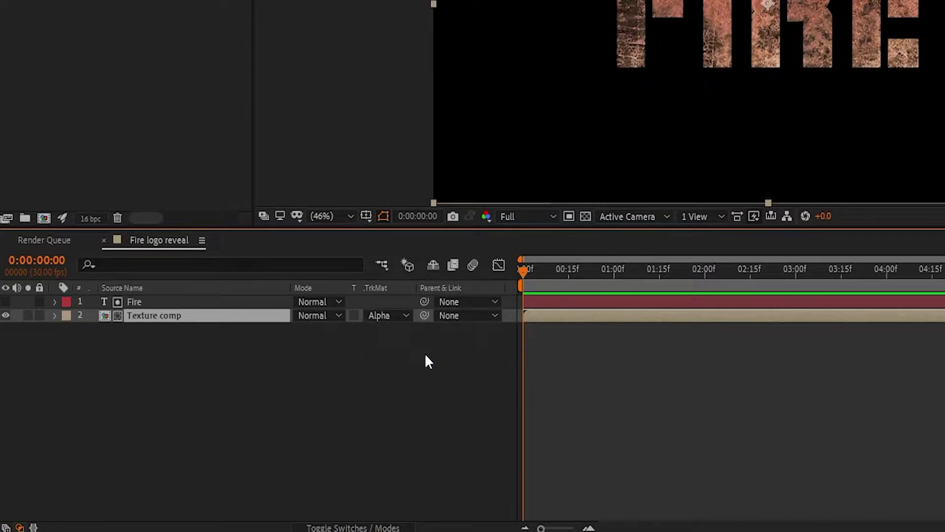
pyautogui.click(249, 348)
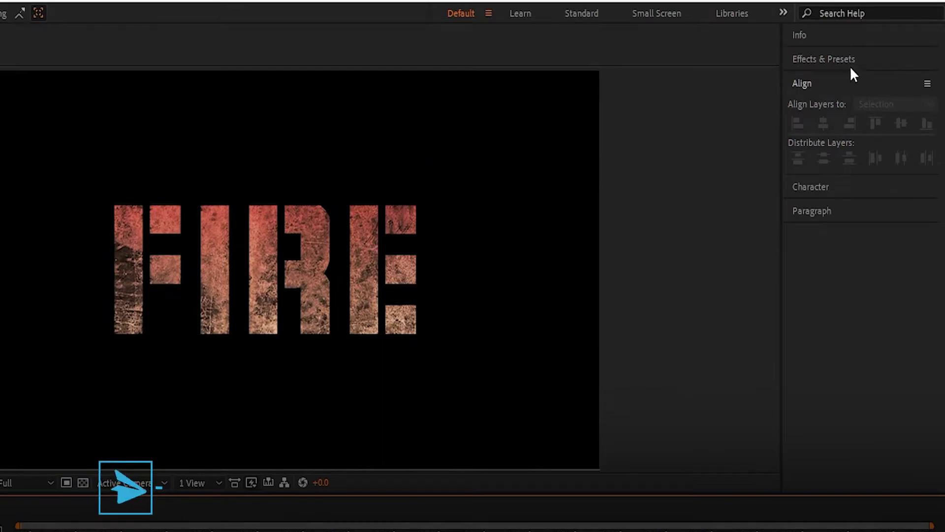
# Find the Curves effect and apply it to the Texture comp layer.
pyautogui.click(851, 57)
pyautogui.click(815, 80)
pyautogui.write('c')
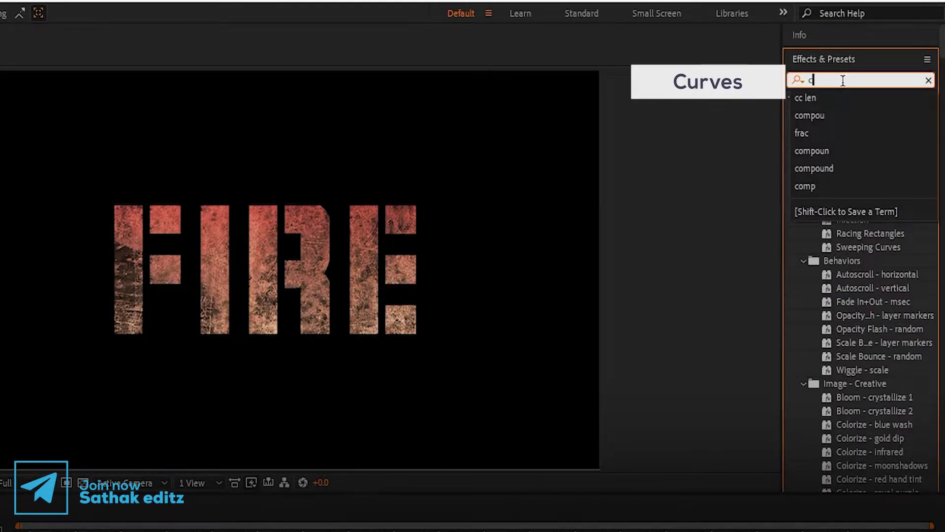
pyautogui.write('urves')
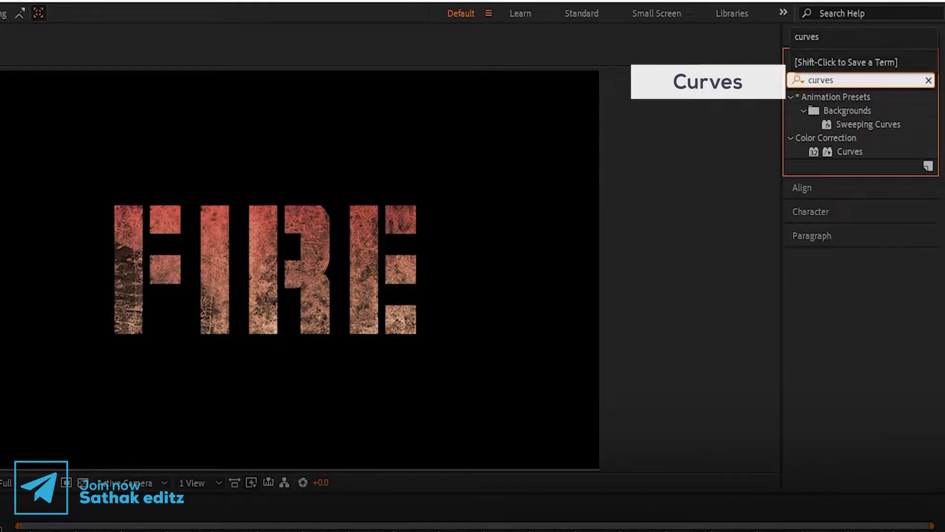
pyautogui.moveTo(868, 162); pyautogui.dragTo(159, 358)
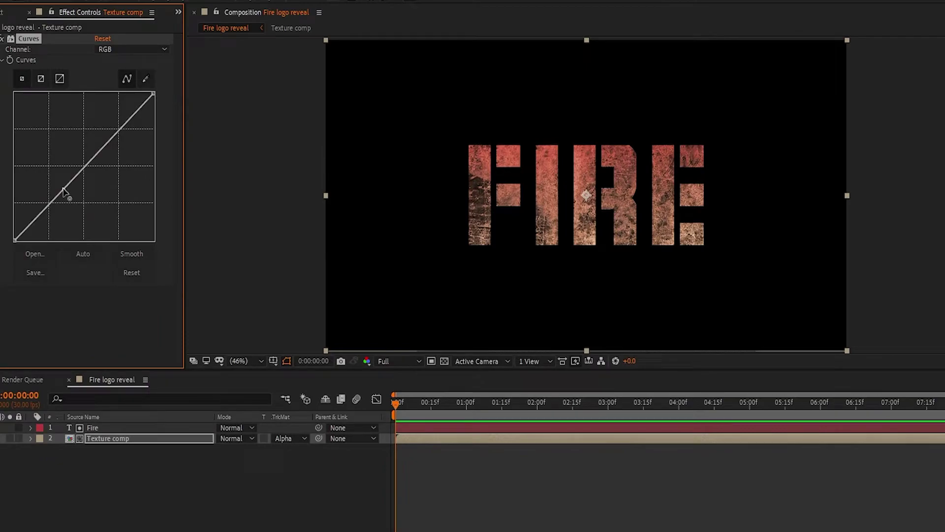
# Shape the Texture comp's RGB curve into an S by lowering the shadows and raising the highlights.
pyautogui.moveTo(63, 189); pyautogui.dragTo(67, 201)
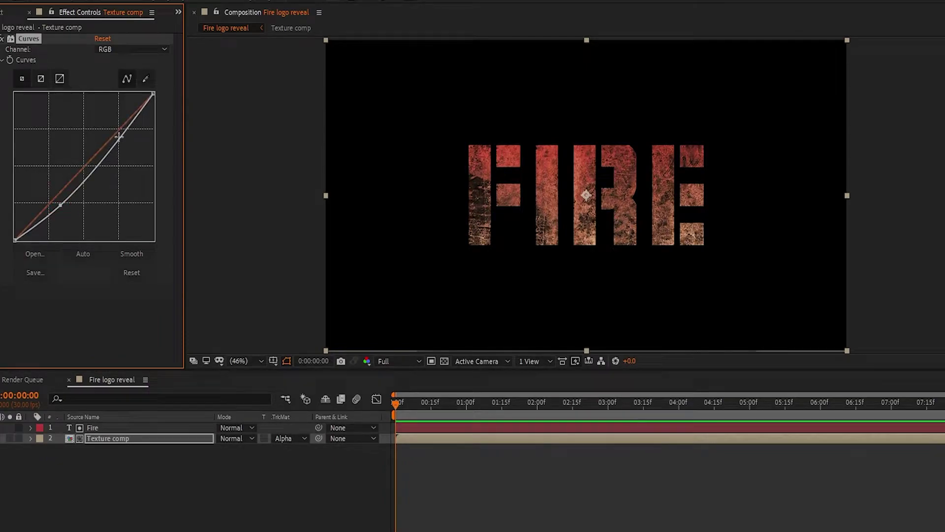
pyautogui.moveTo(114, 139); pyautogui.dragTo(103, 129)
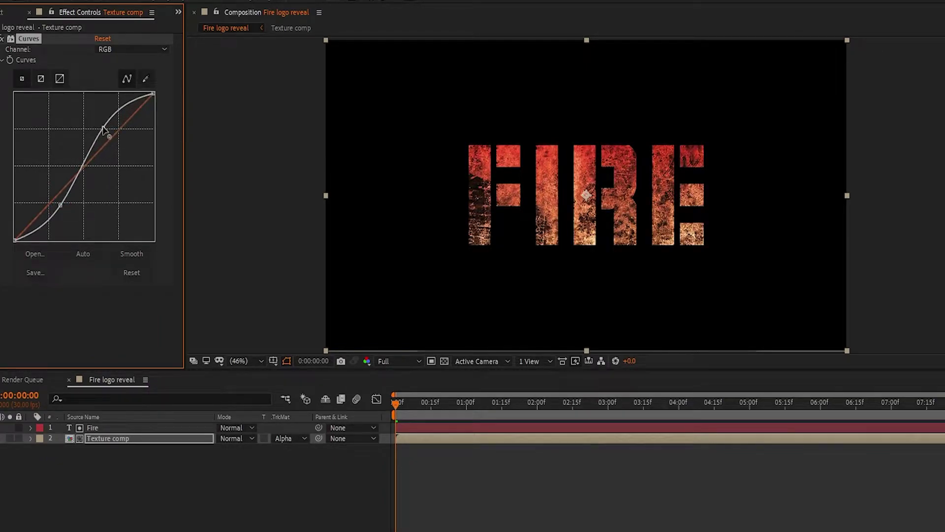
pyautogui.moveTo(523, 248); pyautogui.dragTo(512, 251)
pyautogui.click(83, 528)
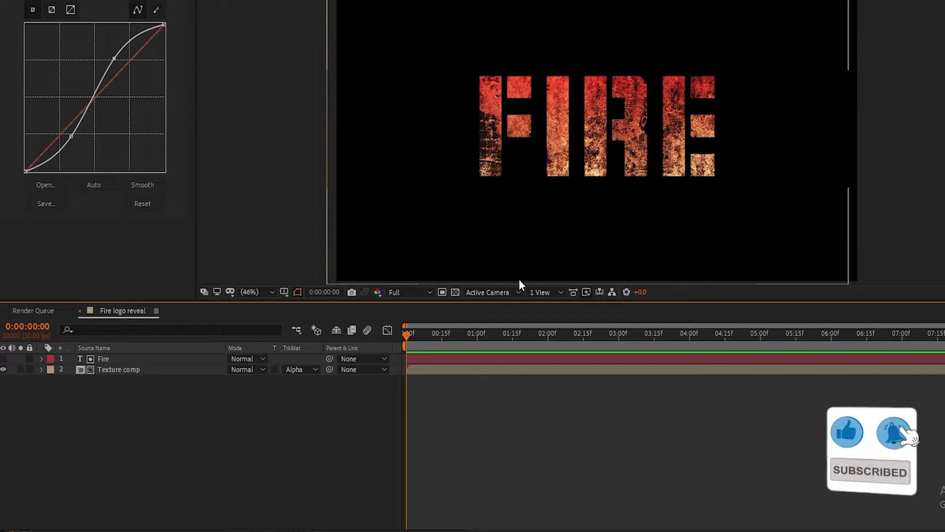
# Create a black solid layer named "Saber" at the composition's size.
pyautogui.rightClick(199, 465)
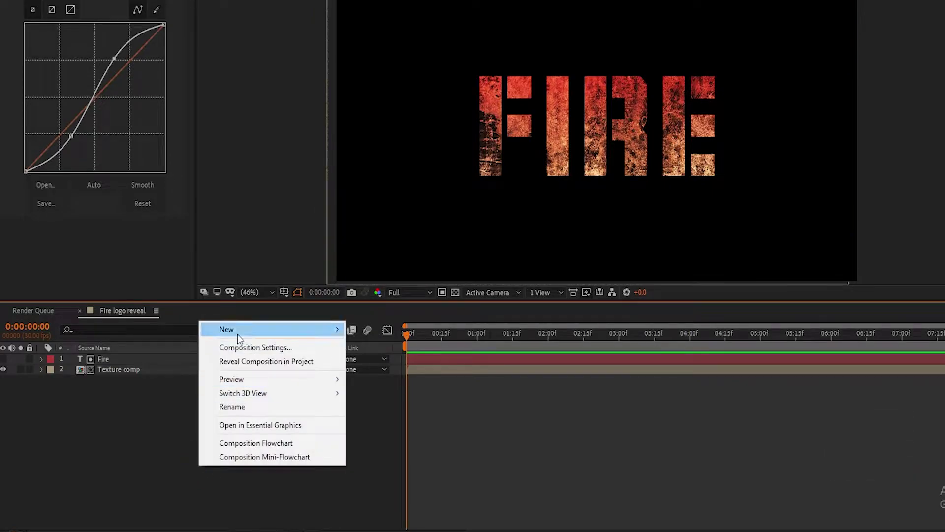
pyautogui.moveTo(239, 333)
pyautogui.click(421, 355)
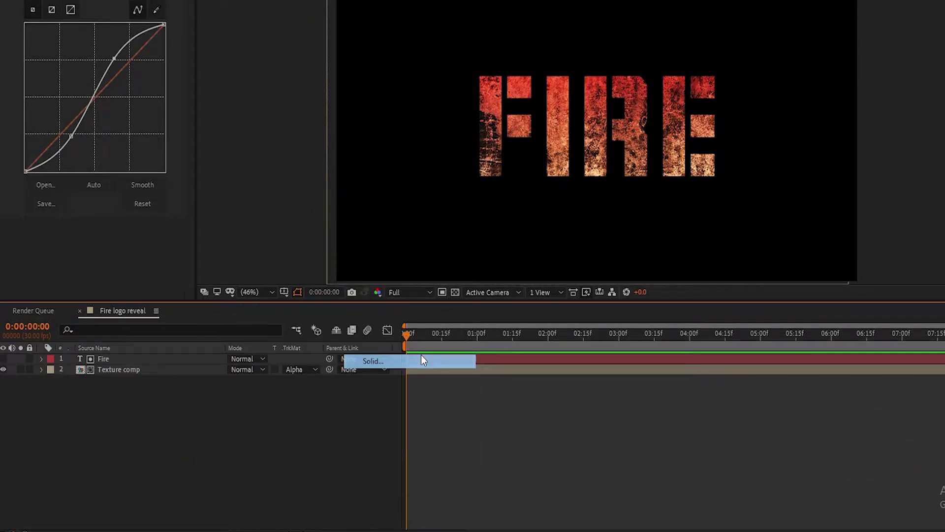
pyautogui.write('Saber')
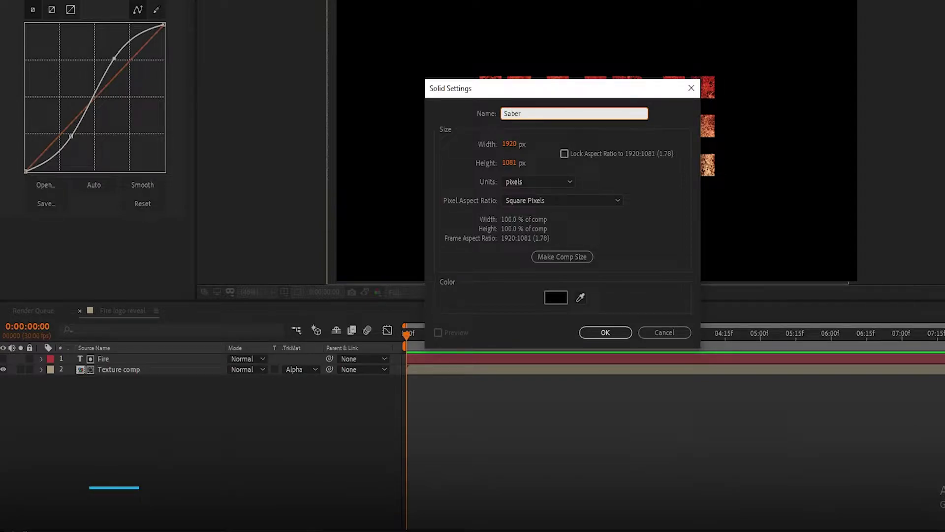
pyautogui.click(572, 260)
pyautogui.click(618, 333)
# Find the Video Copilot Saber effect and apply it to the Saber solid.
pyautogui.moveTo(827, 71); pyautogui.dragTo(690, 68)
pyautogui.write('saber')
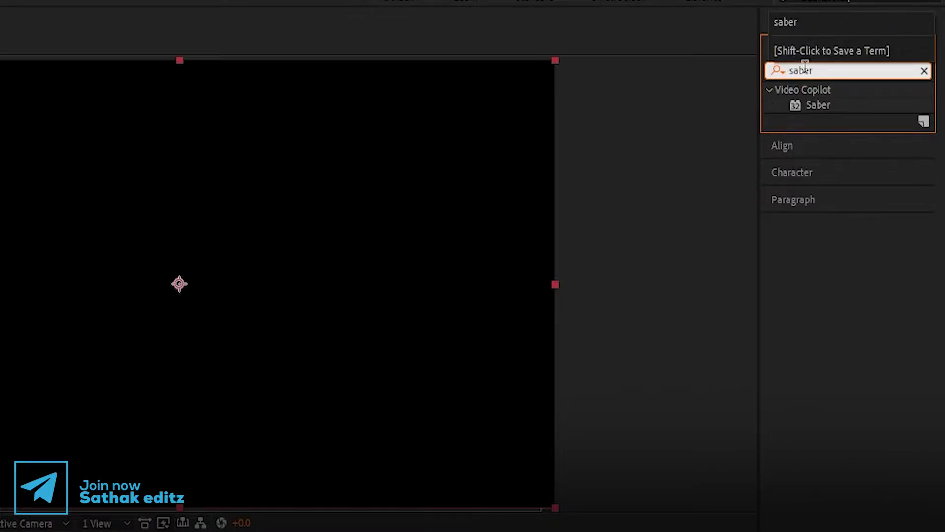
pyautogui.moveTo(819, 106); pyautogui.dragTo(160, 294)
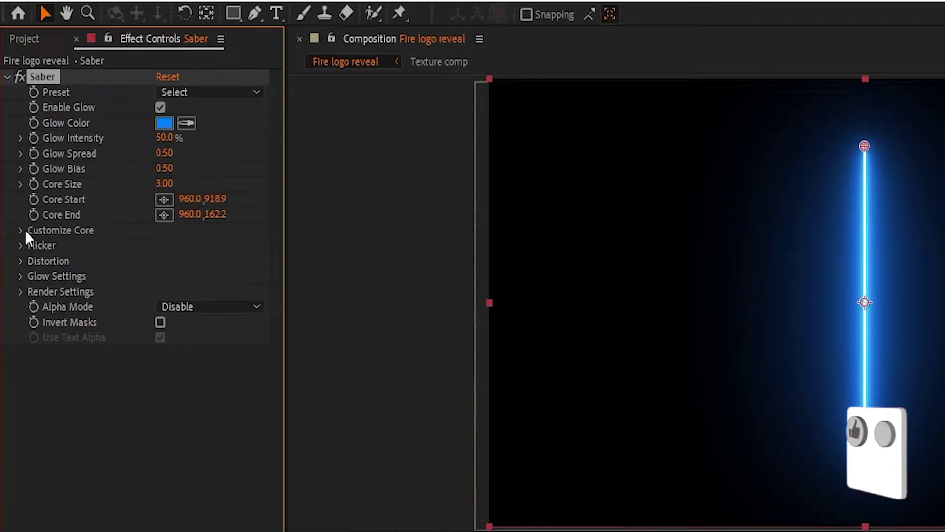
# Customize the Saber core: set its type to Text Layer, with the Fire layer and Effects & Masks as the source.
pyautogui.click(19, 43)
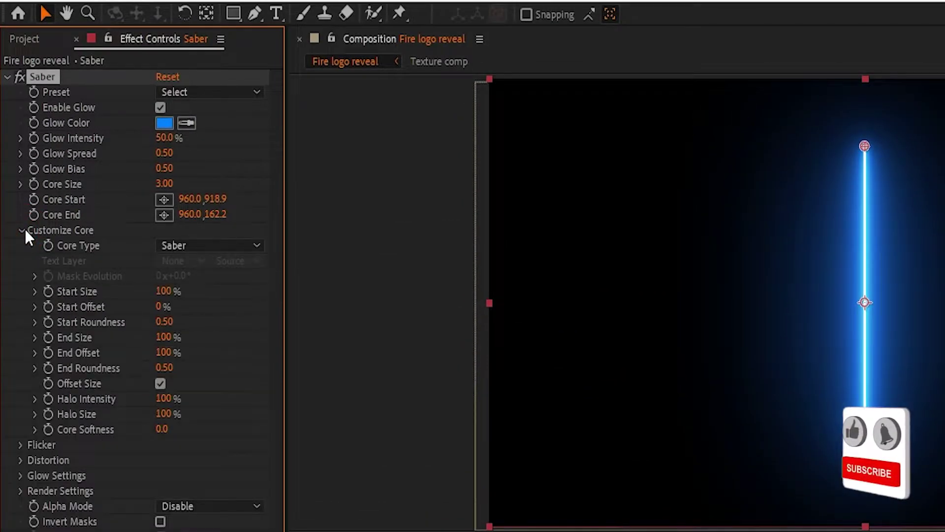
pyautogui.click(179, 245)
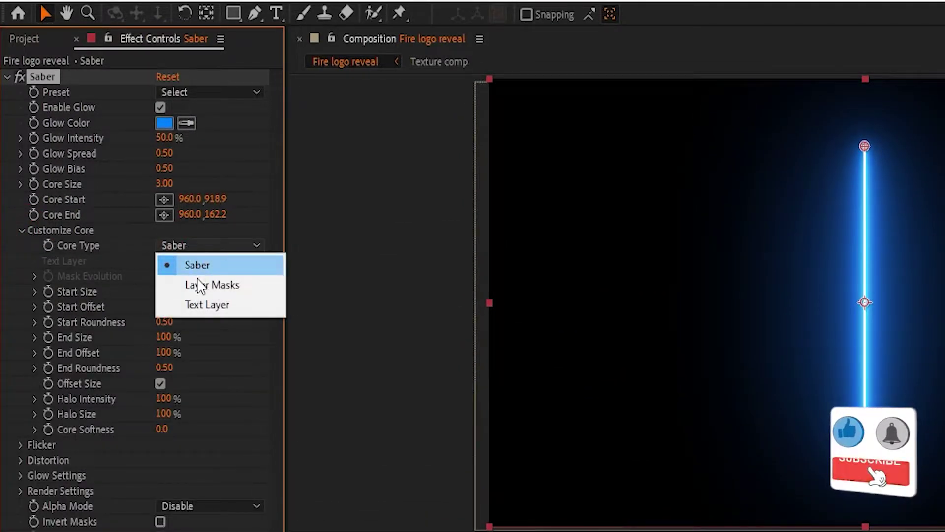
pyautogui.click(204, 309)
pyautogui.click(200, 260)
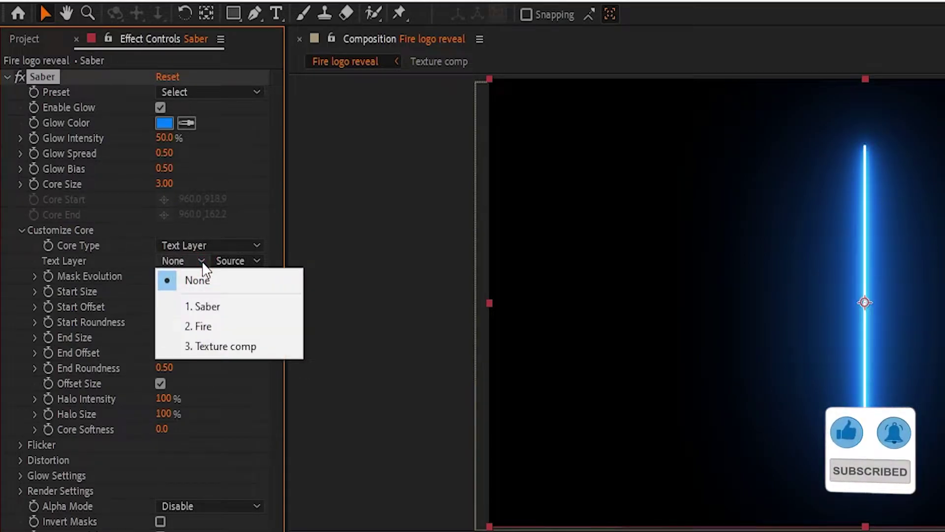
pyautogui.click(198, 334)
pyautogui.click(226, 257)
pyautogui.click(246, 323)
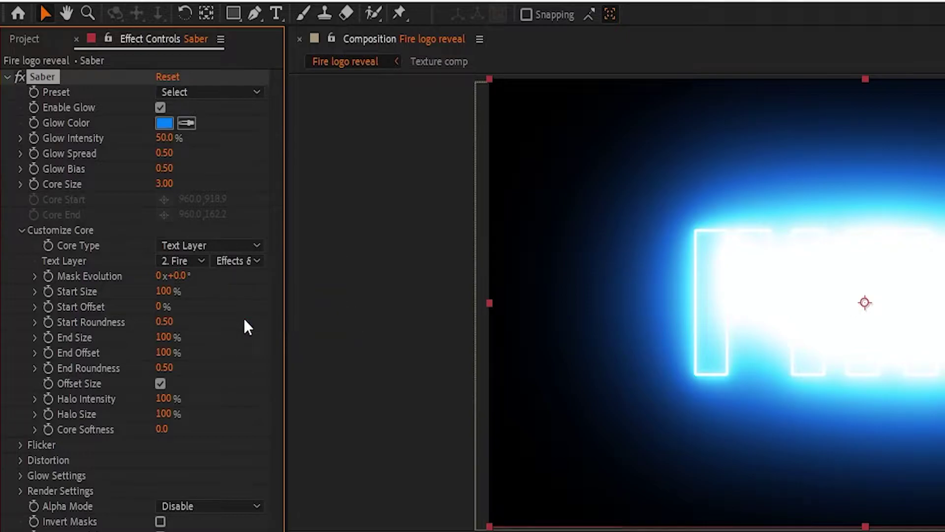
# Apply the Fire preset to the Saber effect and set its core size to 2.5.
pyautogui.click(202, 91)
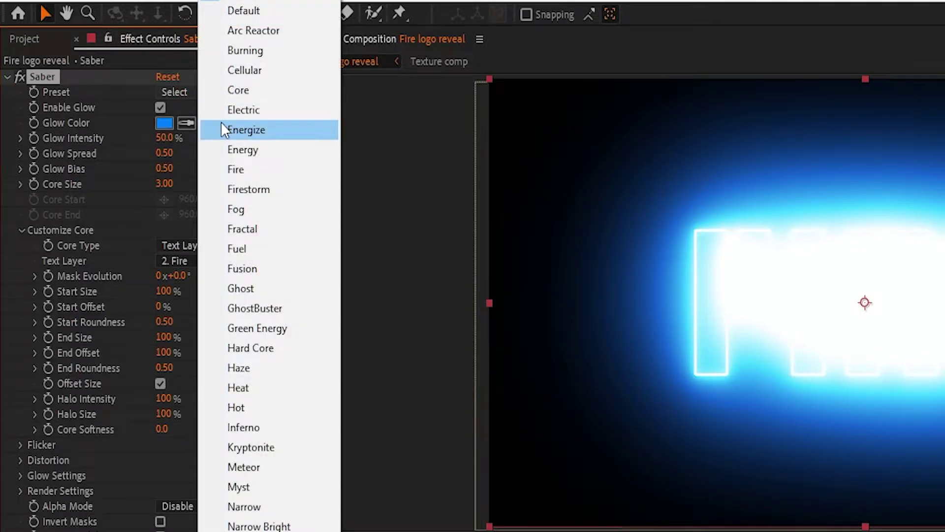
pyautogui.click(241, 169)
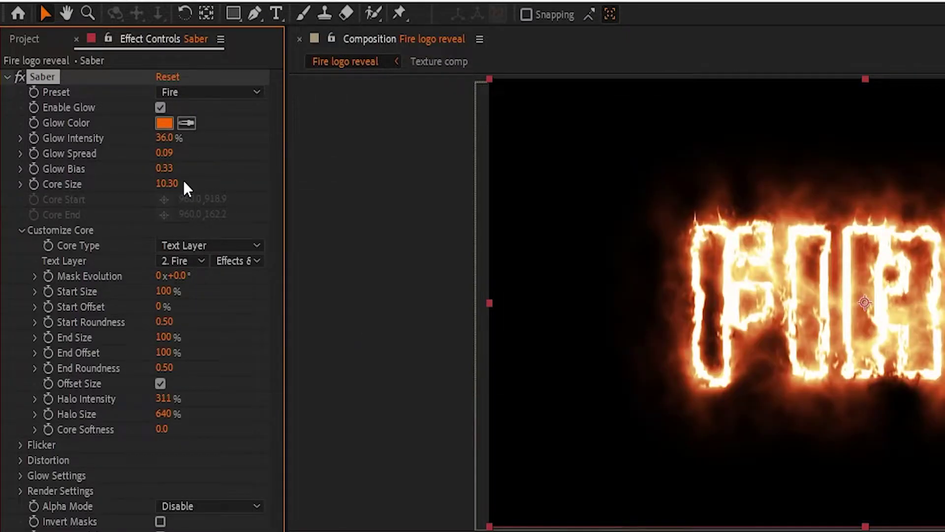
pyautogui.click(165, 183)
pyautogui.write('2.5')
pyautogui.click(208, 177)
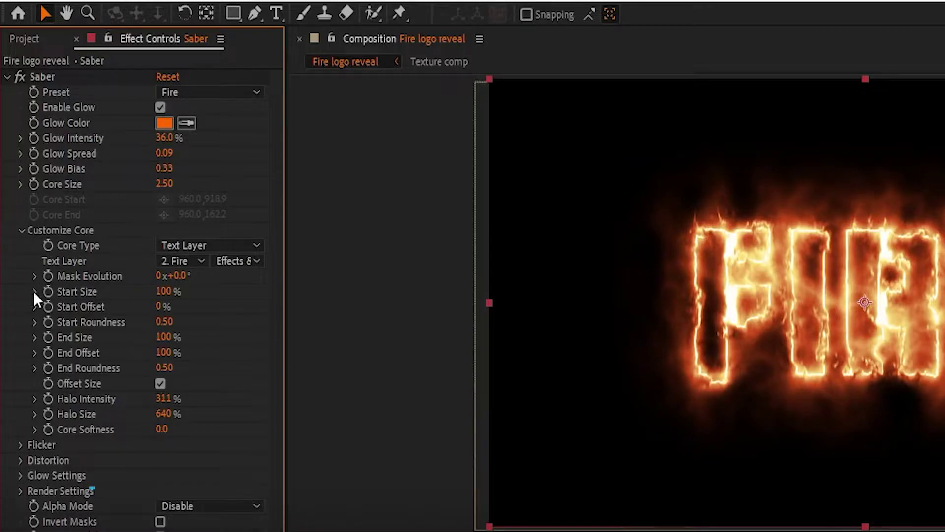
# Set the Saber effect's flicker intensity to 10%.
pyautogui.click(21, 446)
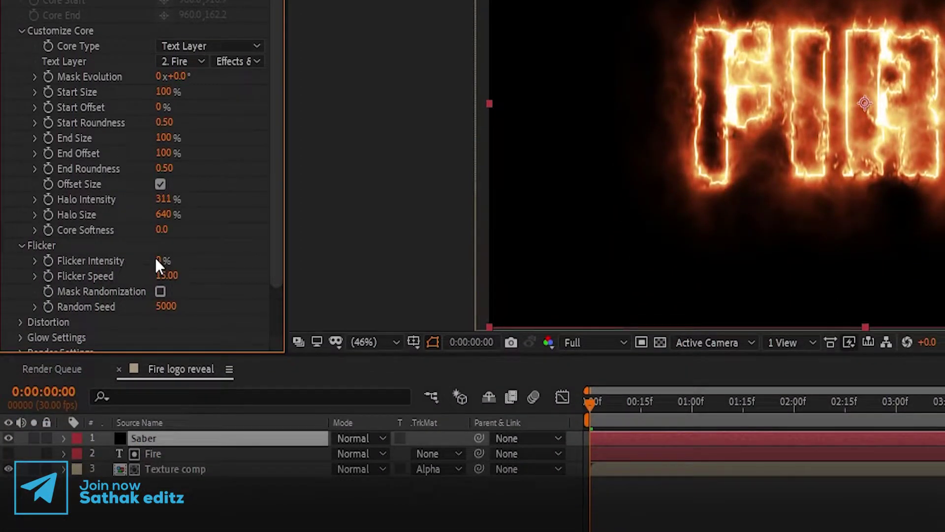
pyautogui.click(159, 261)
pyautogui.write('10')
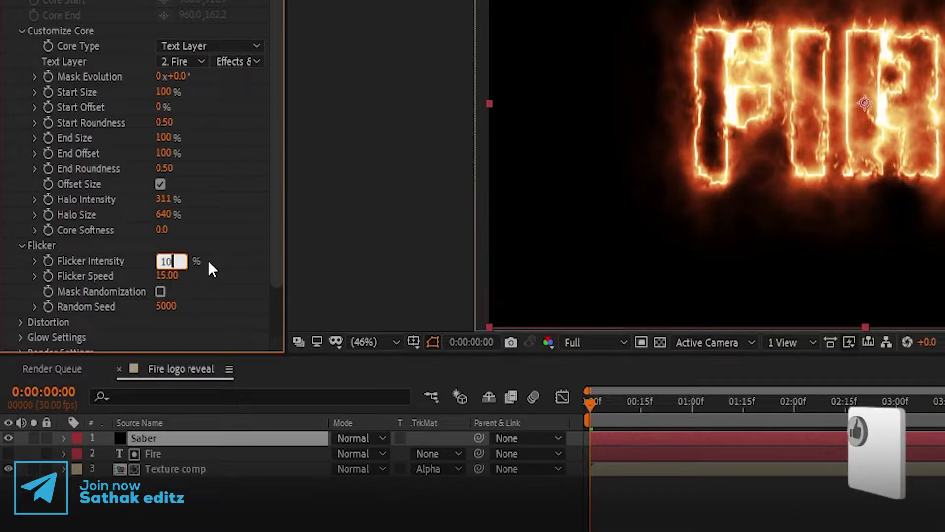
pyautogui.click(209, 263)
pyautogui.click(22, 246)
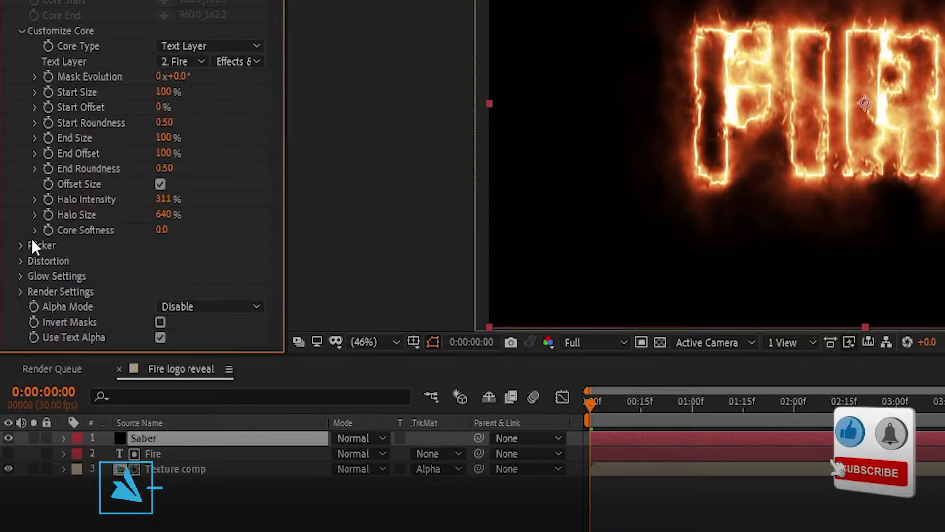
# In Saber's glow settings, set the Glow Intensity Multiplier to 62 and Glow 2 Size to 45.
pyautogui.click(20, 276)
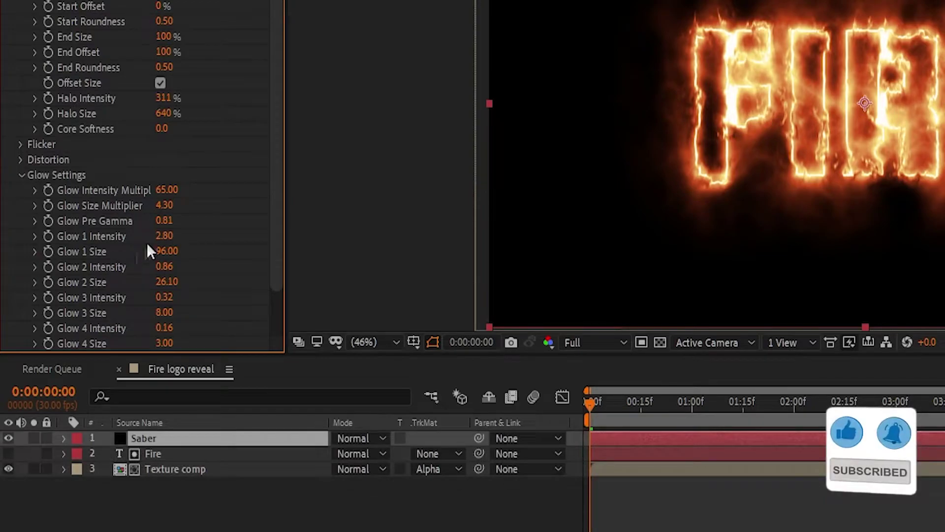
pyautogui.click(167, 191)
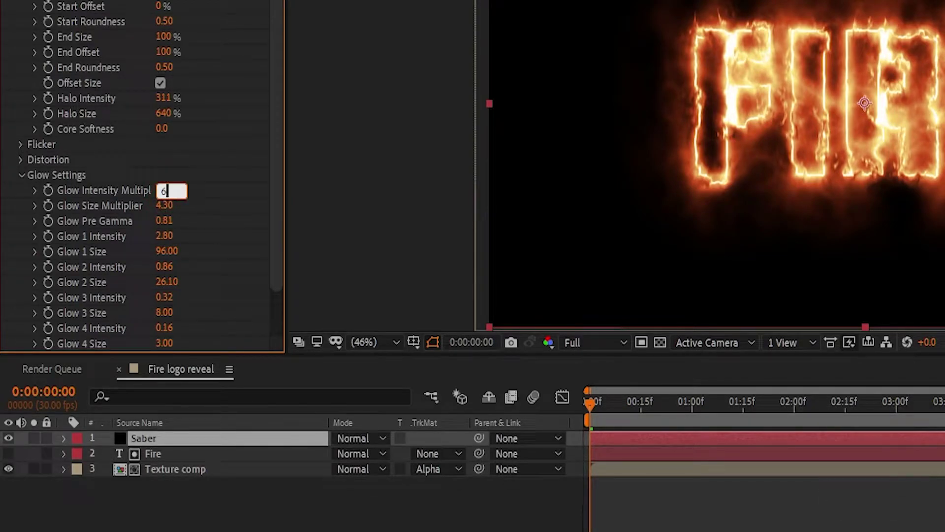
pyautogui.press('Return')
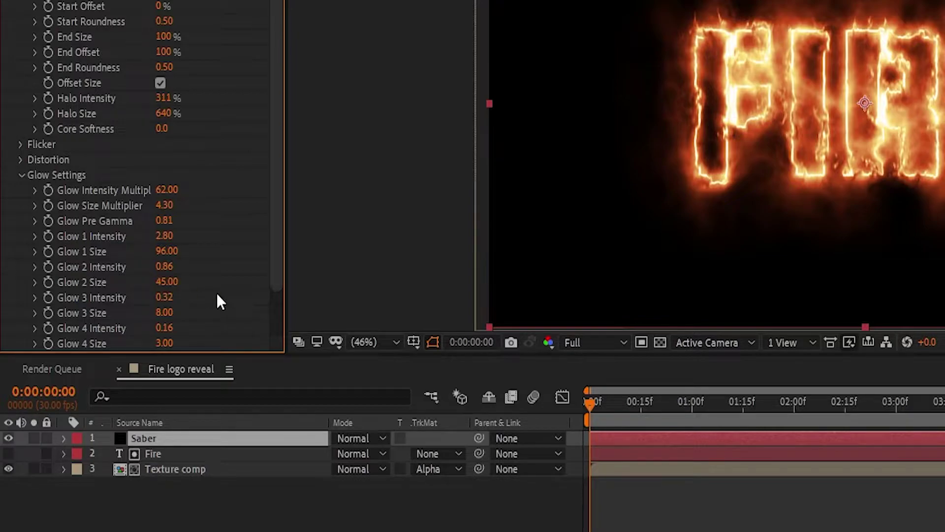
pyautogui.click(21, 175)
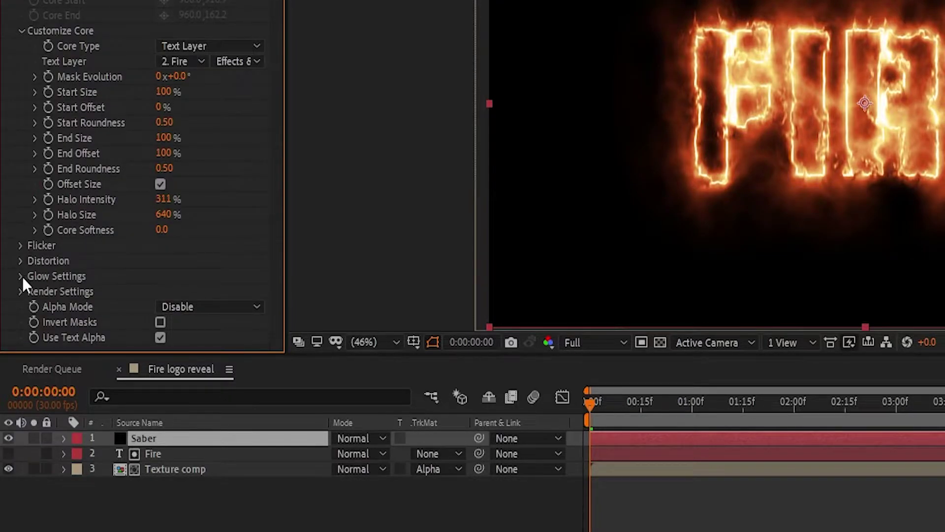
# Set the distortion amount of Saber's core distortion to 12.
pyautogui.click(20, 261)
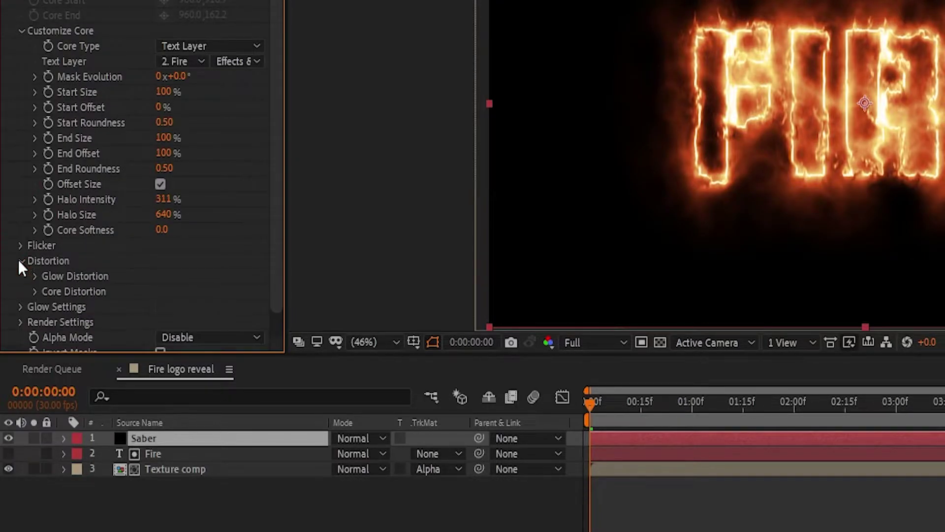
pyautogui.click(35, 292)
pyautogui.scroll(-4, 38, 295)
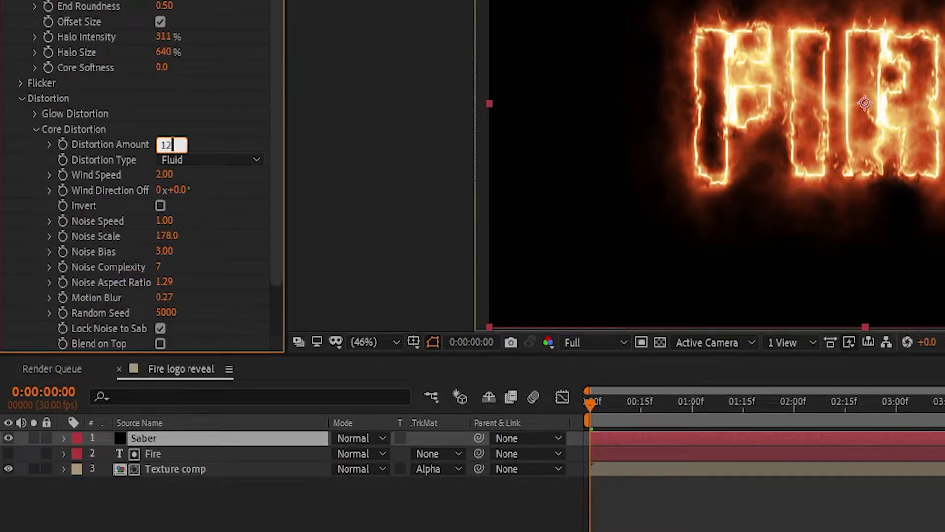
pyautogui.press('Return')
# Set the Saber core's halo size to 400%.
pyautogui.scroll(2, 148, 96)
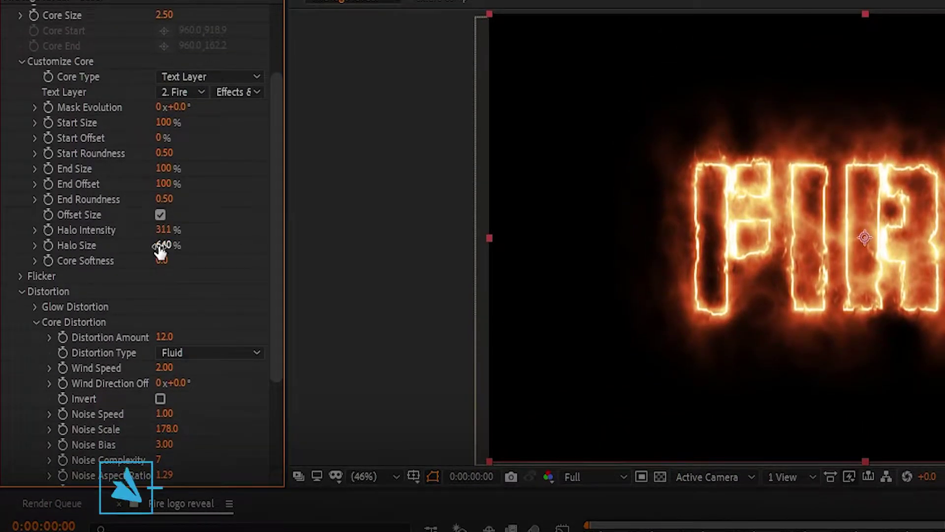
pyautogui.click(164, 245)
pyautogui.write('4')
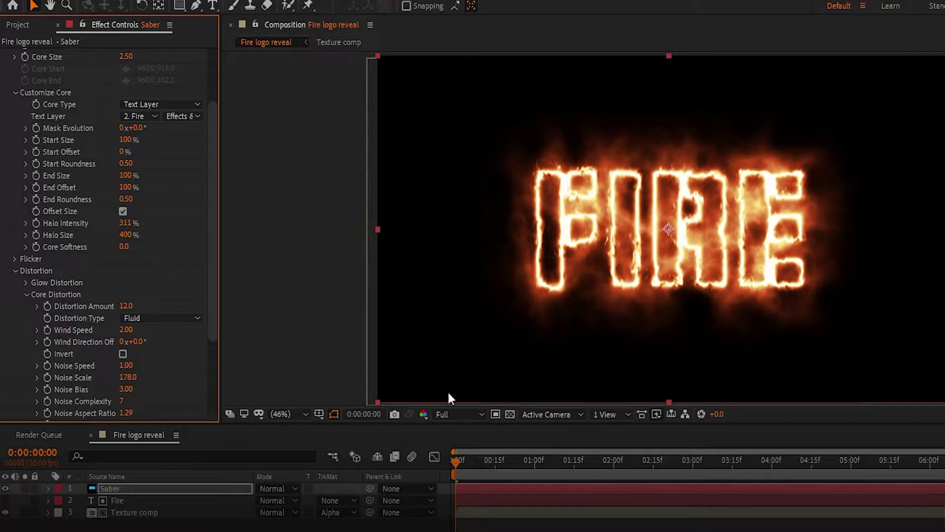
# Keyframe Saber's Start Offset at 100% on the first frame and 0% at 6 seconds.
pyautogui.click(441, 466)
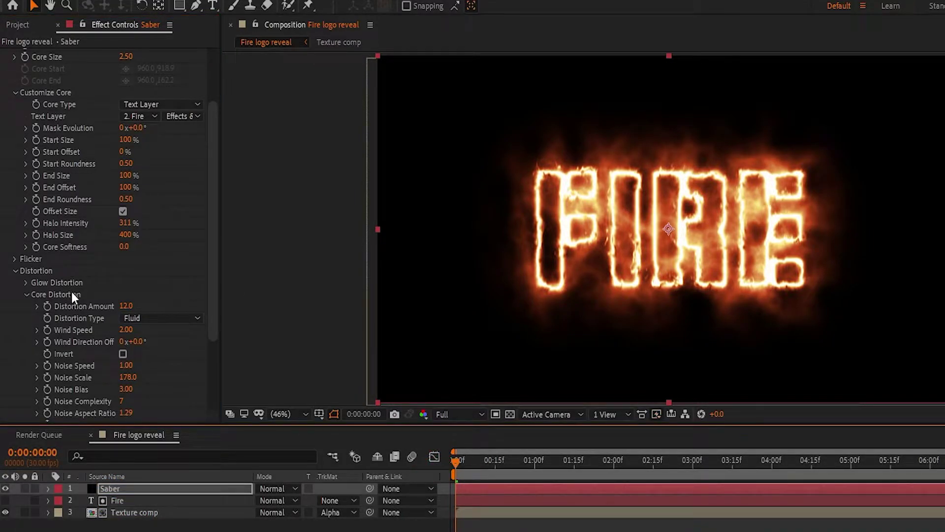
pyautogui.click(36, 152)
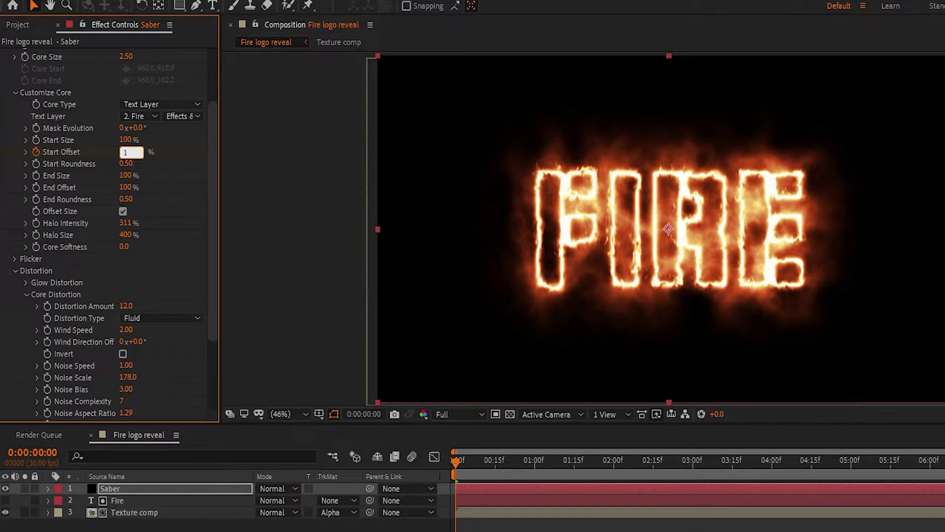
pyautogui.click(163, 187)
pyautogui.click(370, 491)
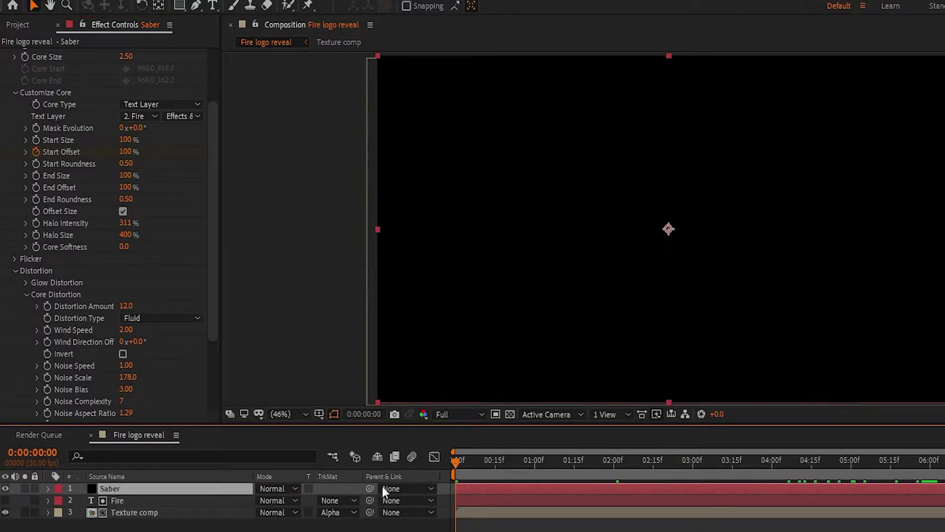
pyautogui.click(936, 475)
pyautogui.click(129, 152)
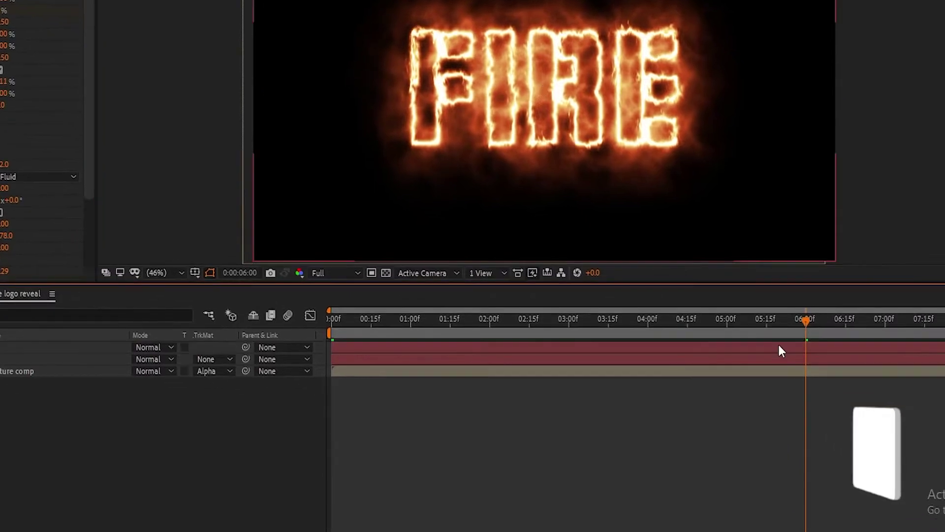
# Apply Easy Ease to both Start Offset keyframes and shape their speed graph into an early peak with a long, slow finish.
pyautogui.press('u')
pyautogui.moveTo(852, 365); pyautogui.dragTo(328, 373)
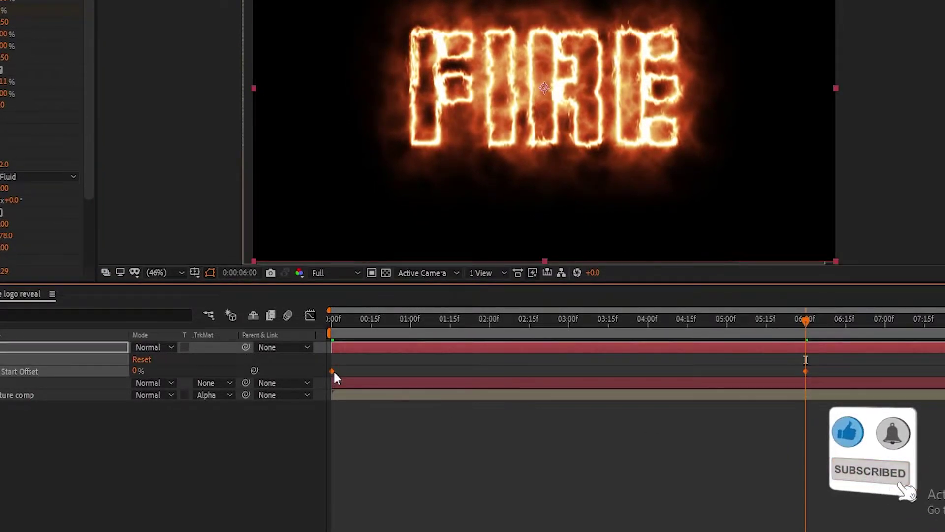
pyautogui.rightClick(334, 372)
pyautogui.moveTo(389, 362)
pyautogui.click(524, 408)
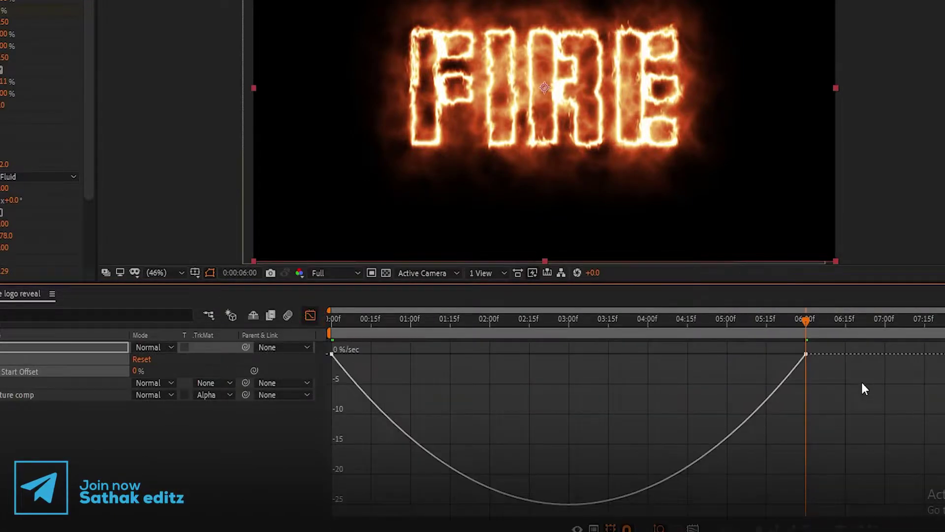
pyautogui.moveTo(768, 343); pyautogui.dragTo(604, 353)
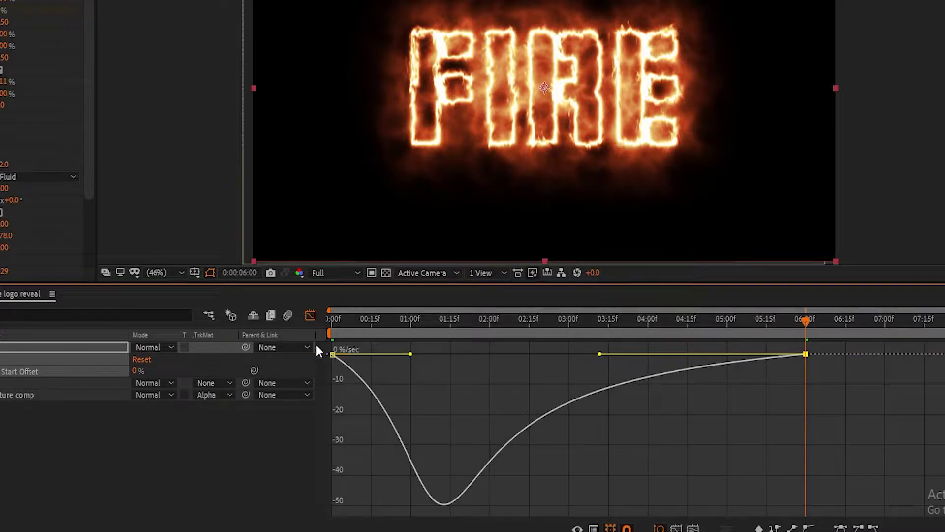
pyautogui.click(317, 314)
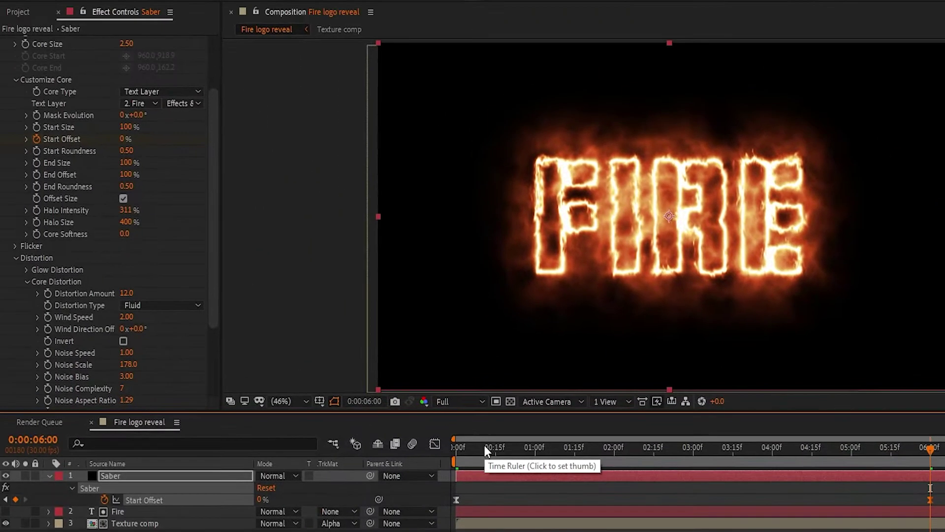
# Set the composite settings in Saber's render settings to Transparent.
pyautogui.scroll(-5, 40, 276)
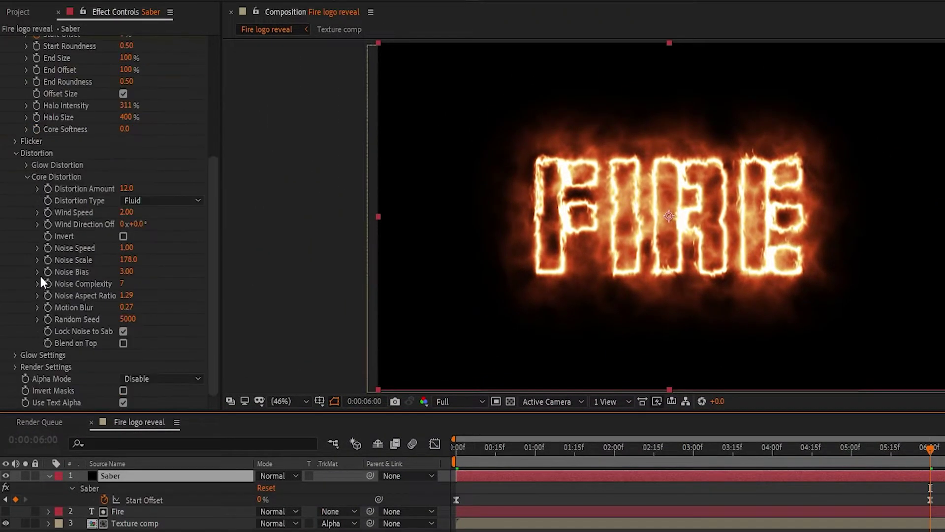
pyautogui.click(16, 366)
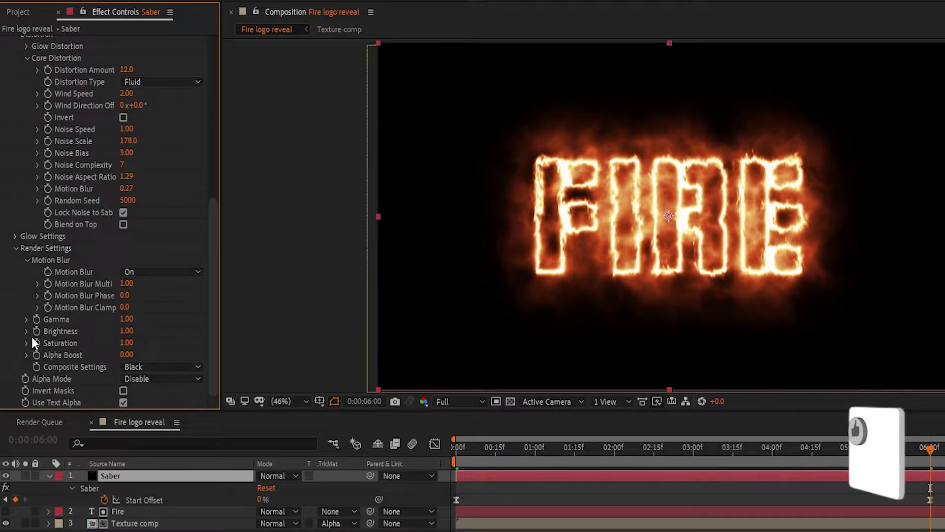
pyautogui.click(146, 367)
pyautogui.click(162, 381)
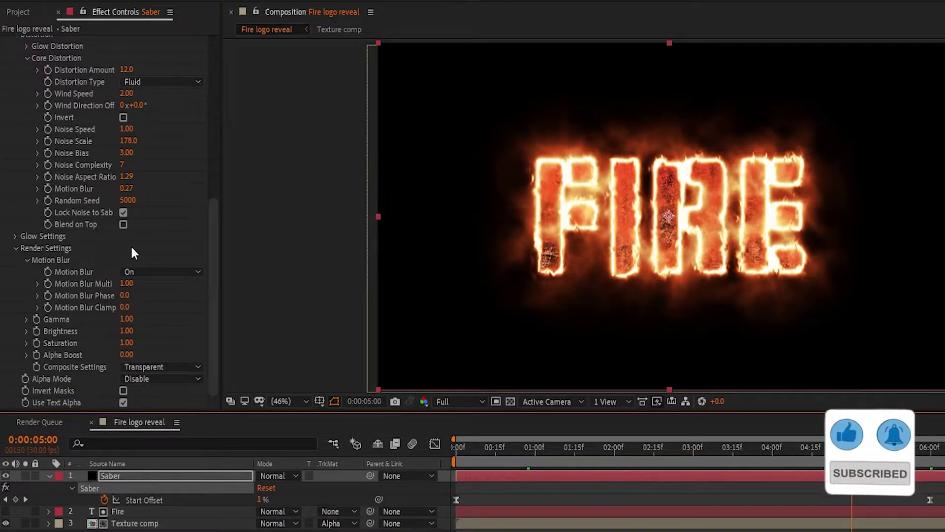
# Check the outline at 5 seconds and reduce the Saber halo size to 150%.
pyautogui.scroll(10, 131, 246)
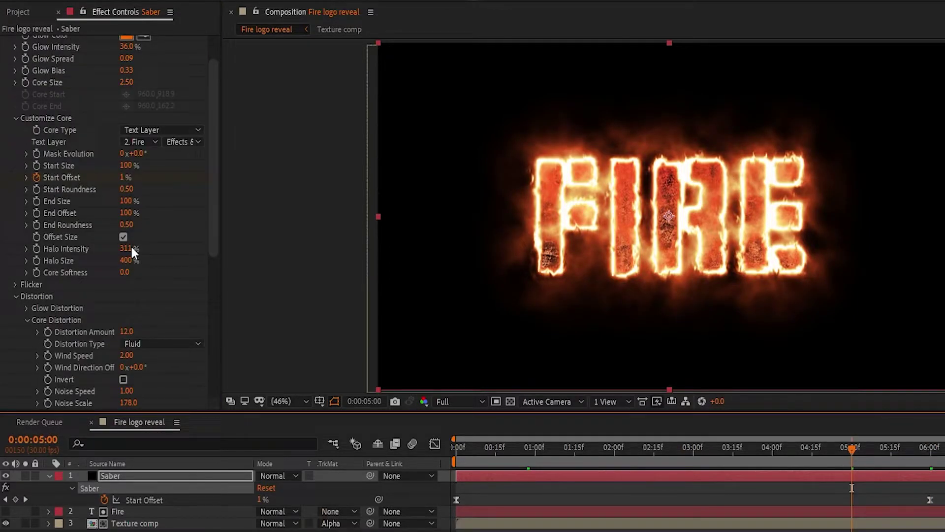
pyautogui.click(126, 260)
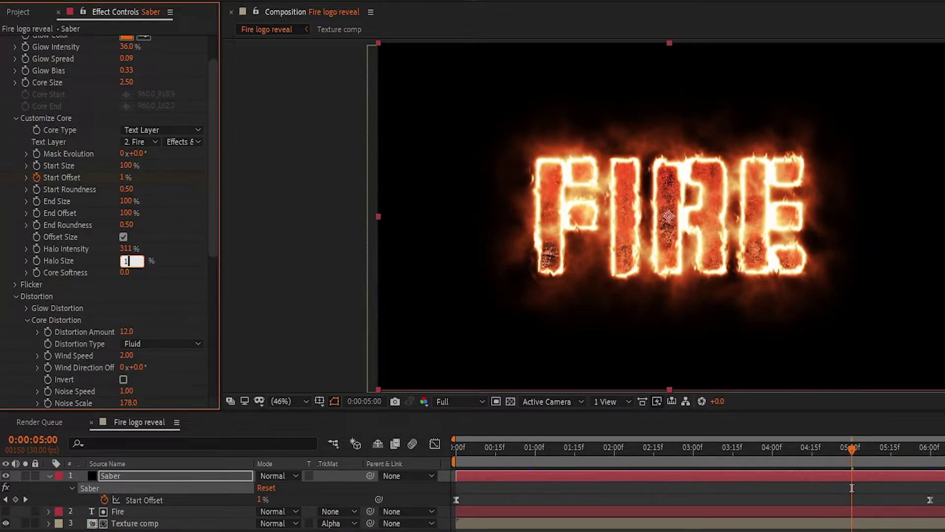
pyautogui.press('Return')
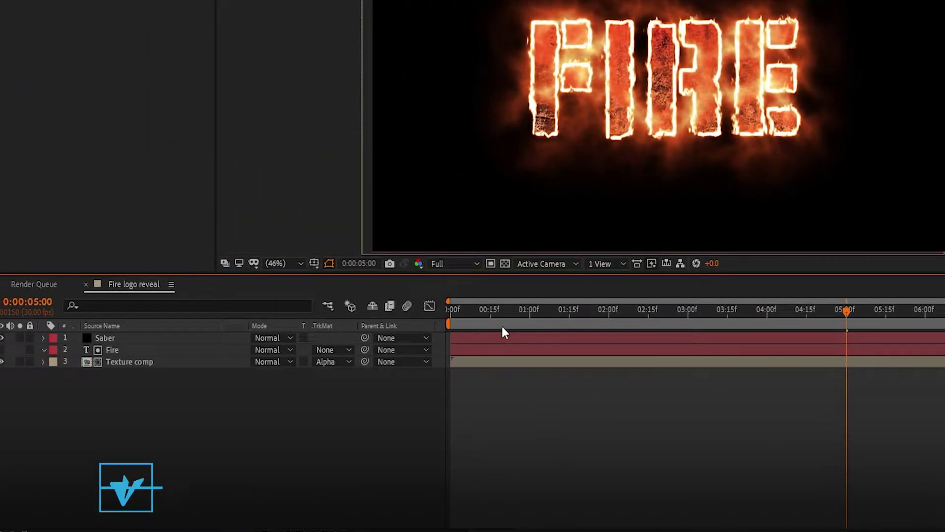
pyautogui.click(447, 308)
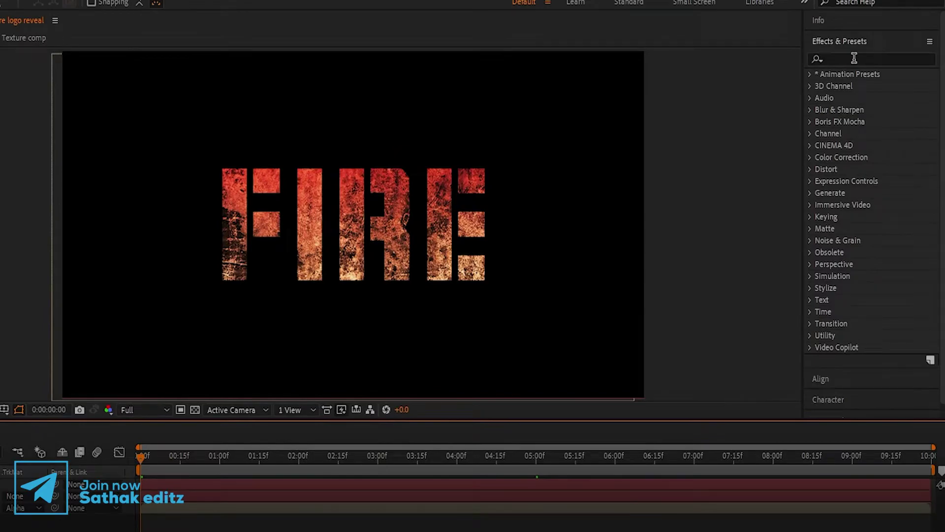
# Search the effects and presets for "fade up" and apply Fade Up Characters to the Fire text layer at the first frame.
pyautogui.click(854, 58)
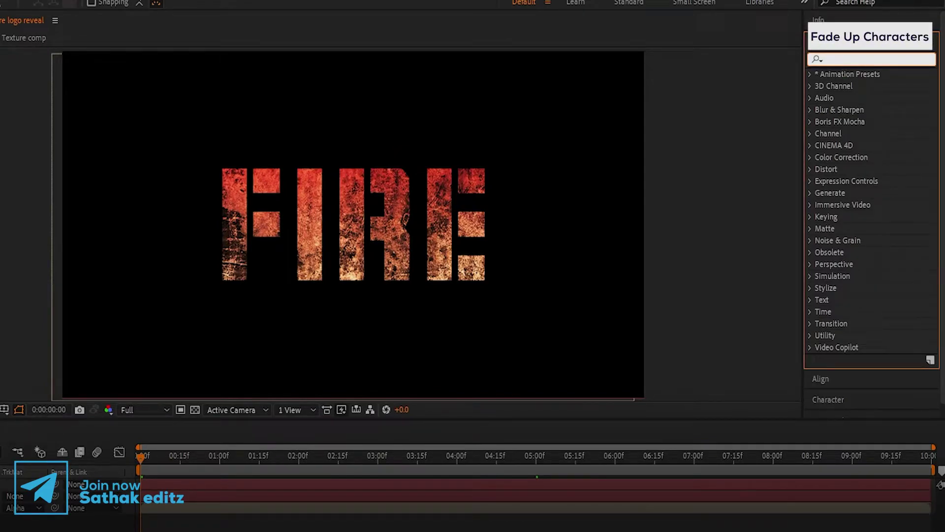
pyautogui.write('fade up')
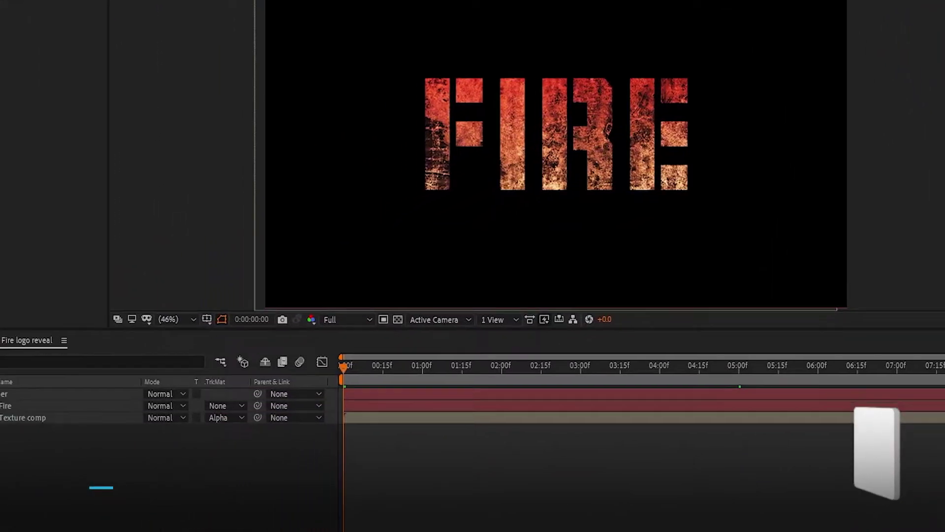
pyautogui.moveTo(944, 201); pyautogui.dragTo(1, 406)
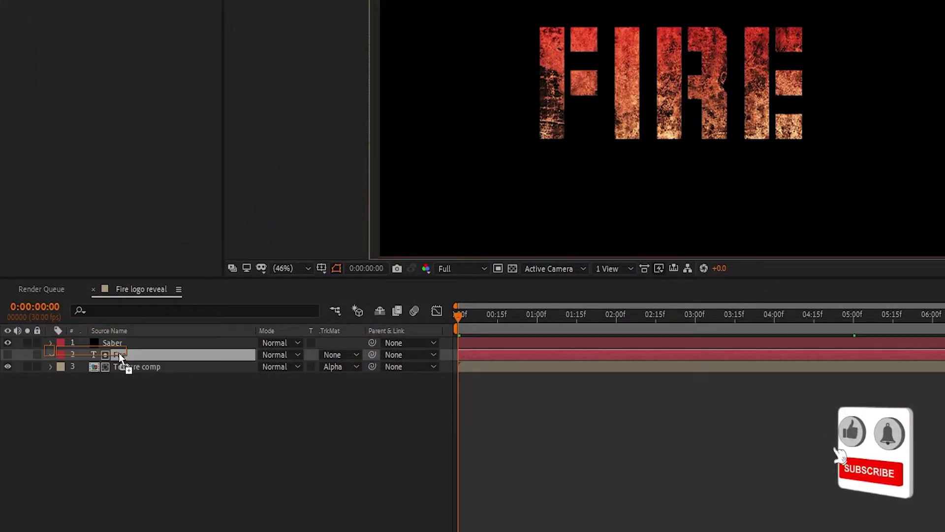
pyautogui.moveTo(119, 352)
pyautogui.mouseDown()
pyautogui.moveTo(141, 353)
pyautogui.moveTo(129, 353)
pyautogui.mouseUp()
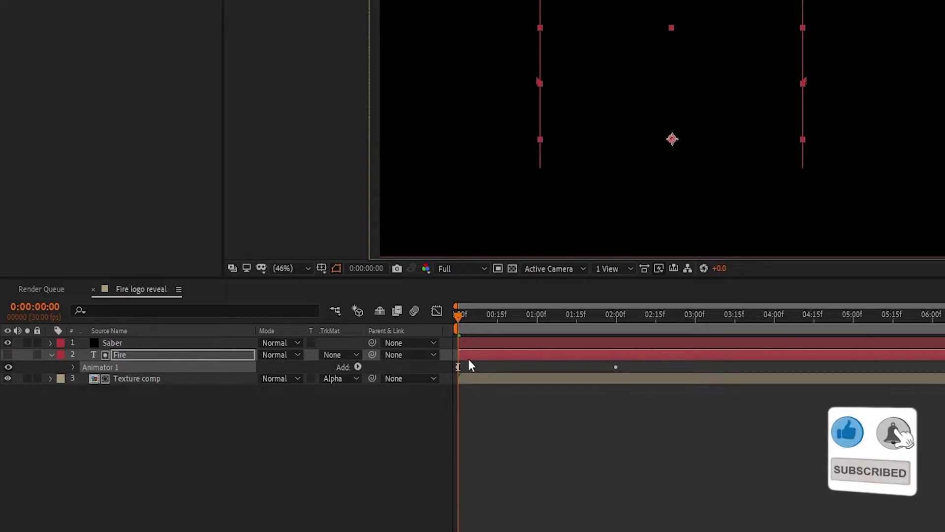
# Move the Fire layer's last fade-up keyframe to 5 seconds and ease both of its keyframes.
pyautogui.moveTo(474, 320); pyautogui.dragTo(561, 315)
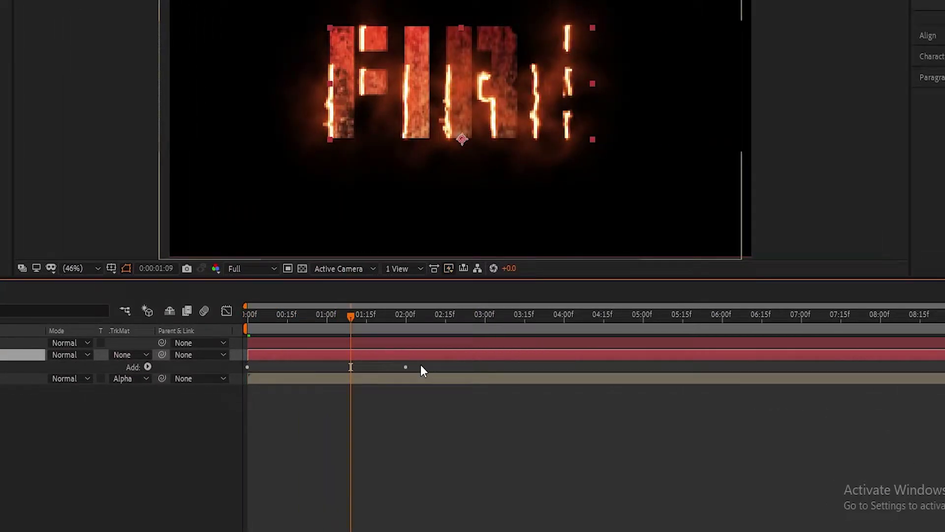
pyautogui.press('u')
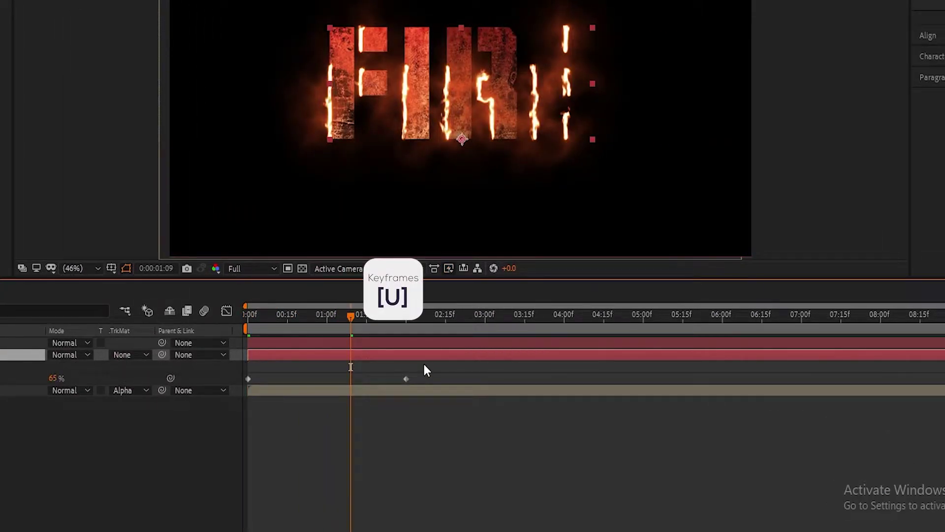
pyautogui.click(413, 418)
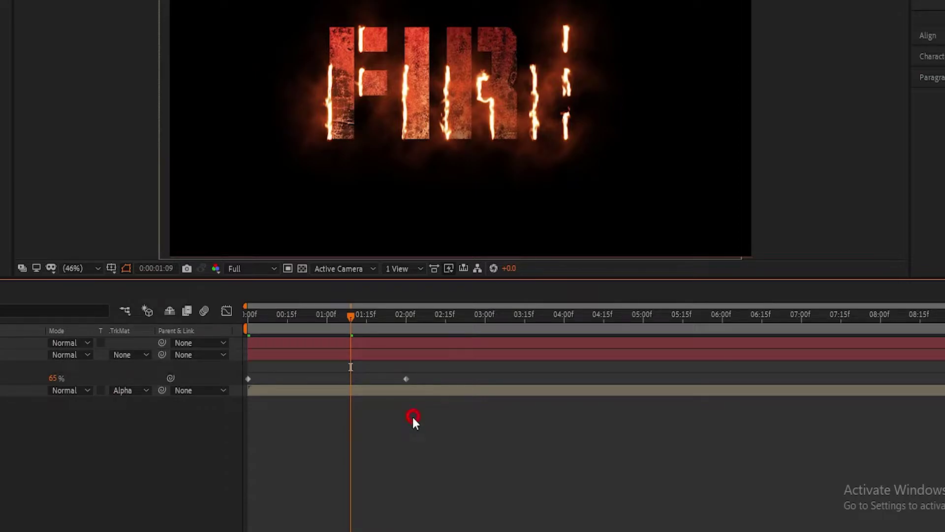
pyautogui.moveTo(406, 379); pyautogui.dragTo(642, 382)
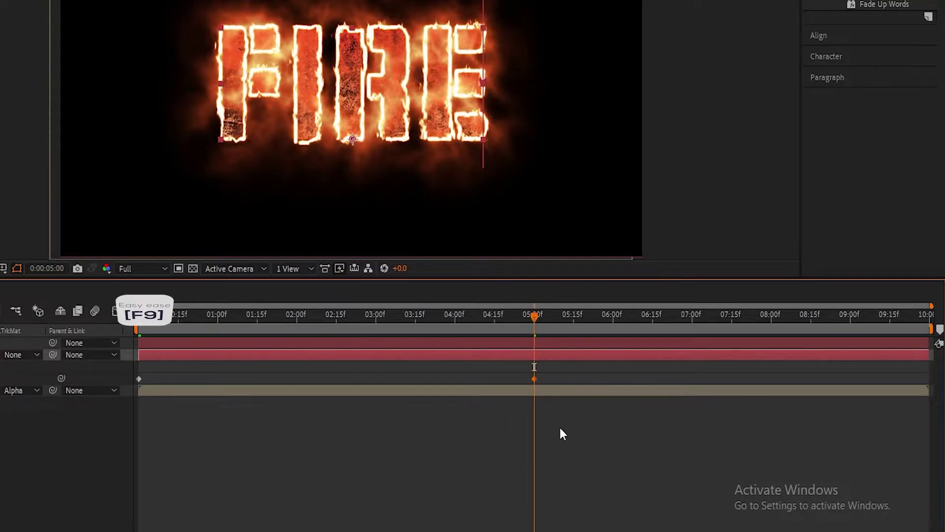
pyautogui.moveTo(560, 428); pyautogui.dragTo(130, 367)
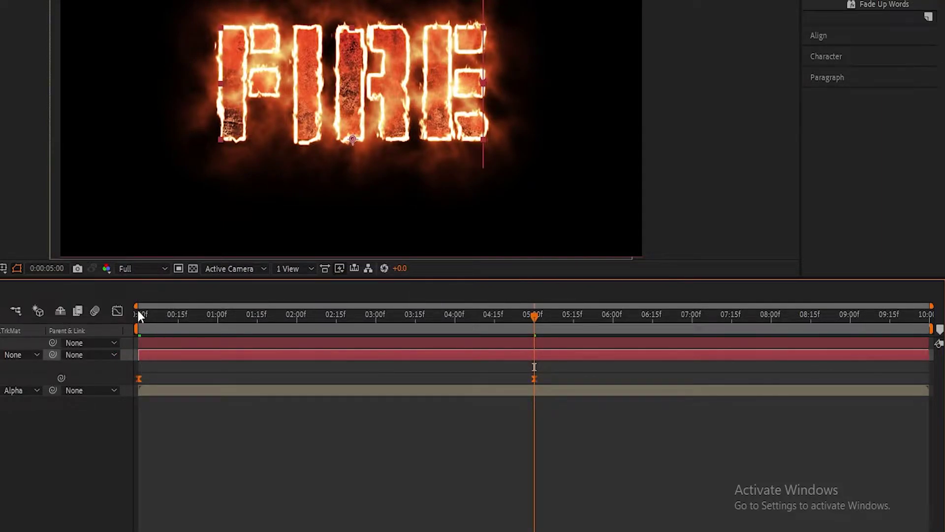
# Reshape the Fire layer's fade-up speed curve to peak before 2 seconds and slow gradually towards 5 seconds, and preview the reveal.
pyautogui.click(115, 314)
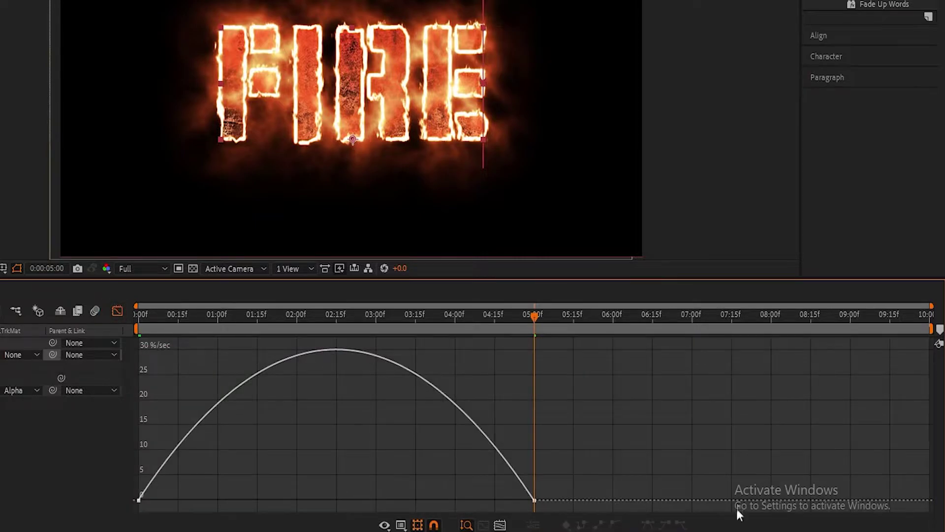
pyautogui.moveTo(468, 500); pyautogui.dragTo(416, 500)
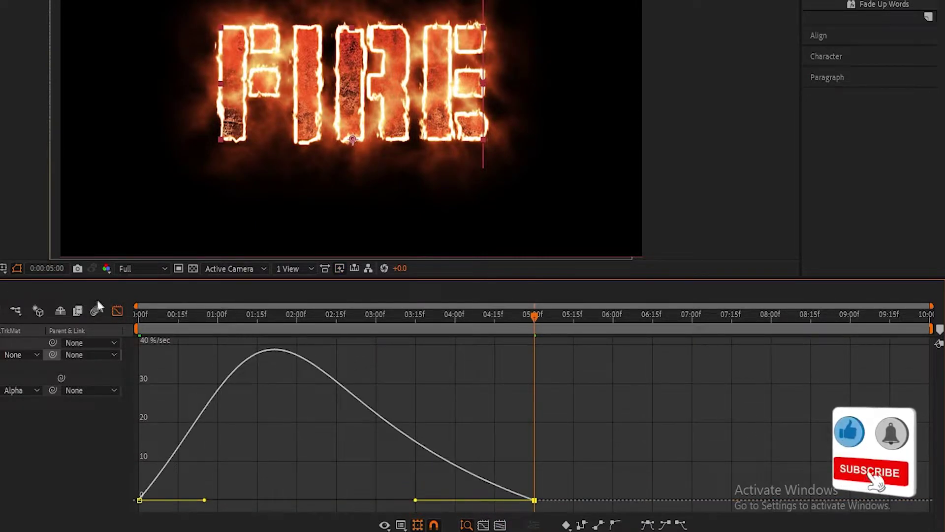
pyautogui.click(117, 310)
pyautogui.click(165, 316)
pyautogui.moveTo(165, 317); pyautogui.dragTo(568, 313)
# Duplicate the Saber layer and rename the lower copy "Saber inside".
pyautogui.click(45, 354)
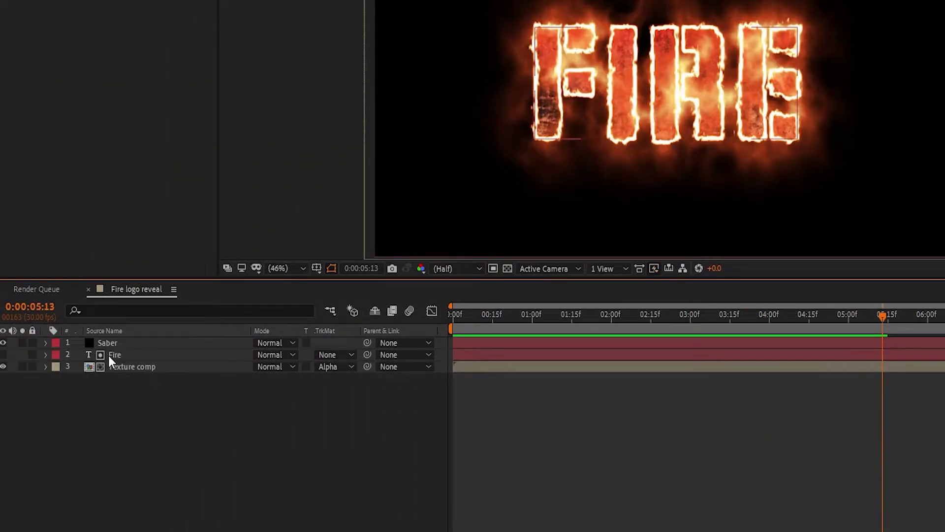
pyautogui.click(118, 343)
pyautogui.hotkey('ctrl', 'd')
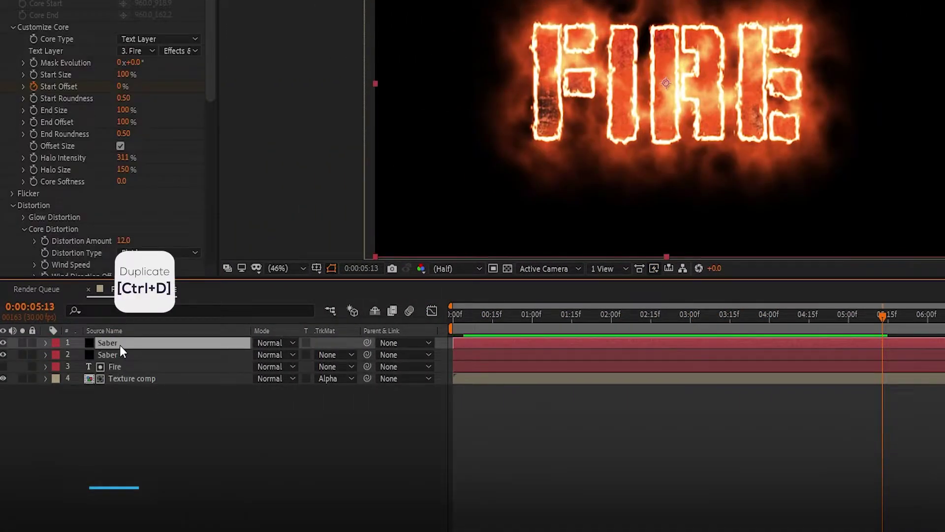
pyautogui.click(110, 355)
pyautogui.press('Return')
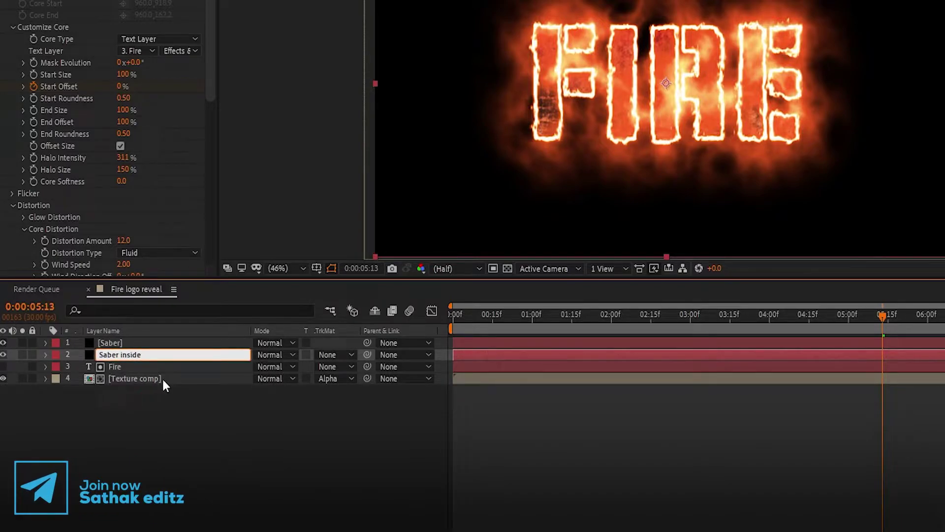
pyautogui.click(155, 382)
pyautogui.click(155, 355)
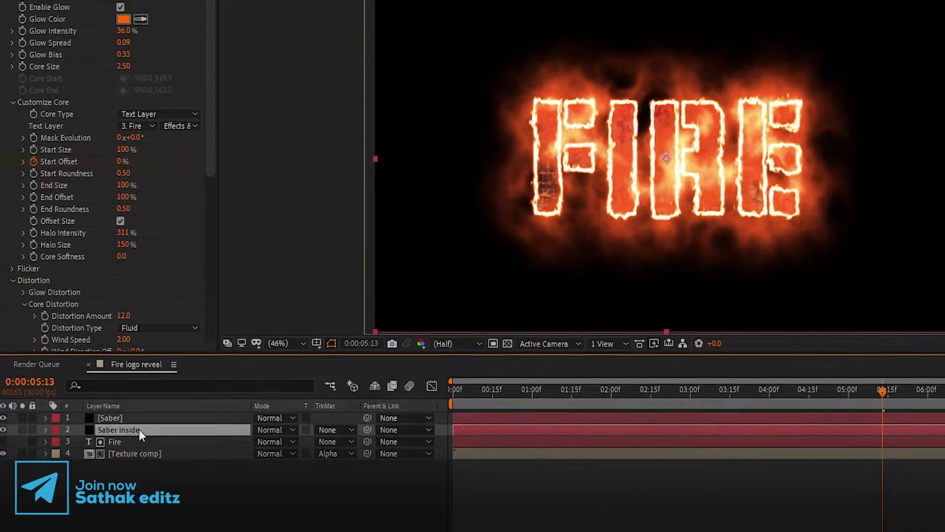
# Set the Saber inside layer's alpha mode to Enable Masks and solo the layer.
pyautogui.scroll(-8, 91, 181)
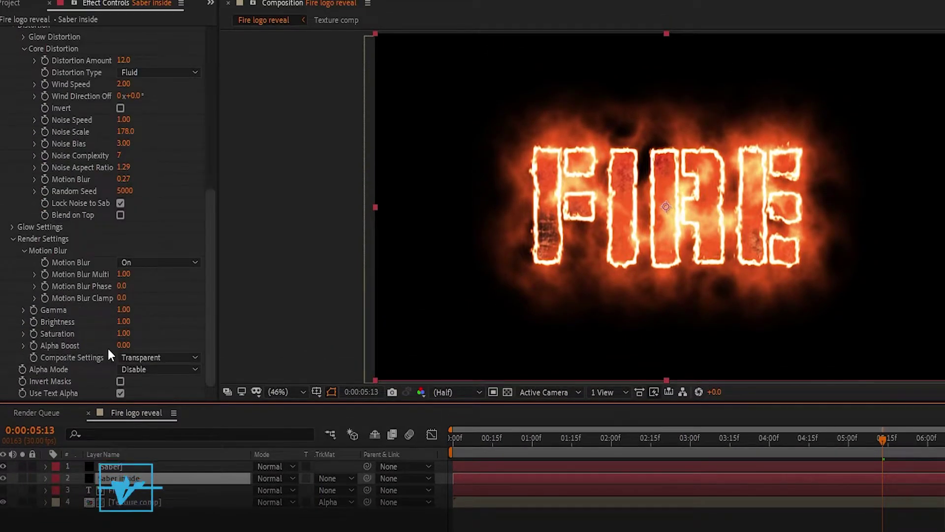
pyautogui.click(135, 374)
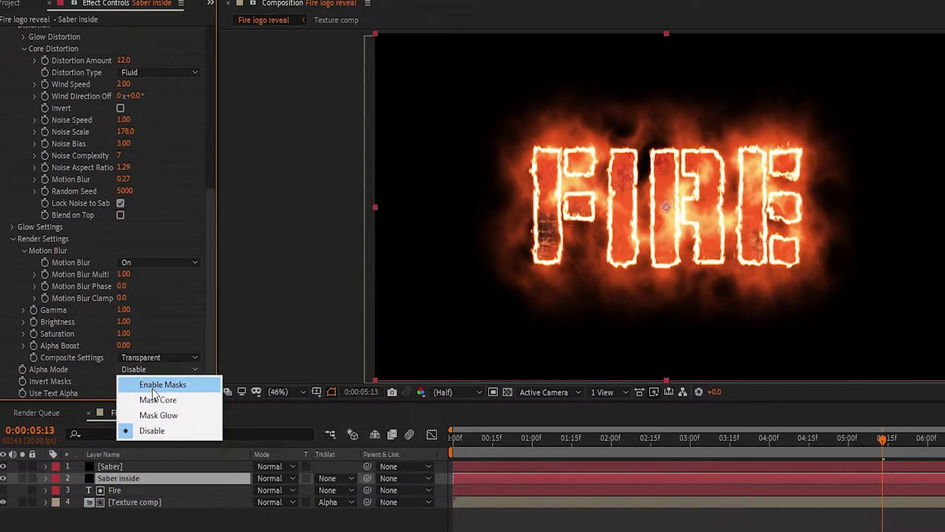
pyautogui.click(153, 387)
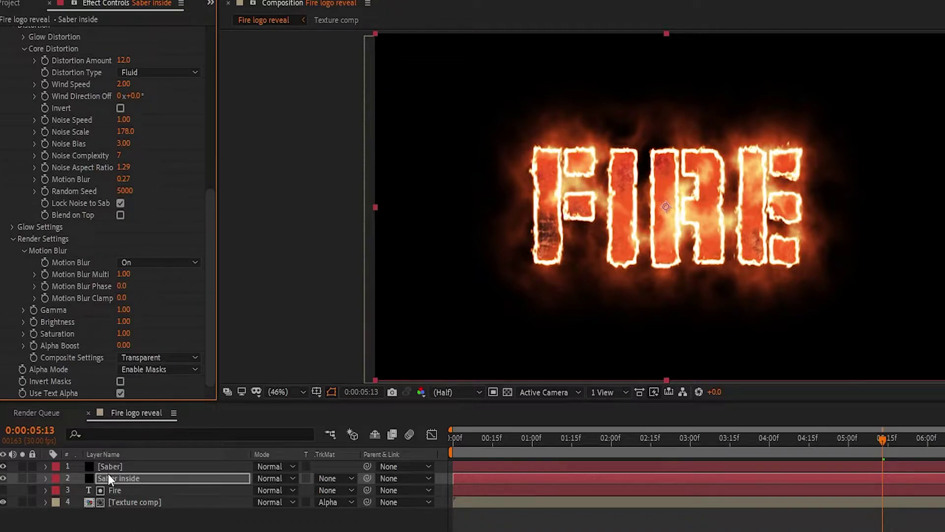
pyautogui.click(22, 477)
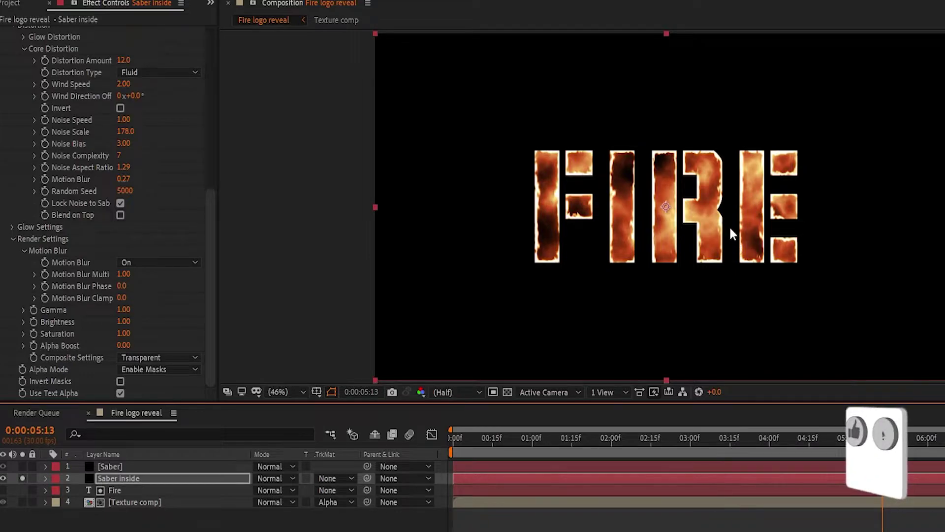
# In Saber inside's core distortion, set the noise scale to 150 and the distortion amount to 25.
pyautogui.scroll(5, 36, 282)
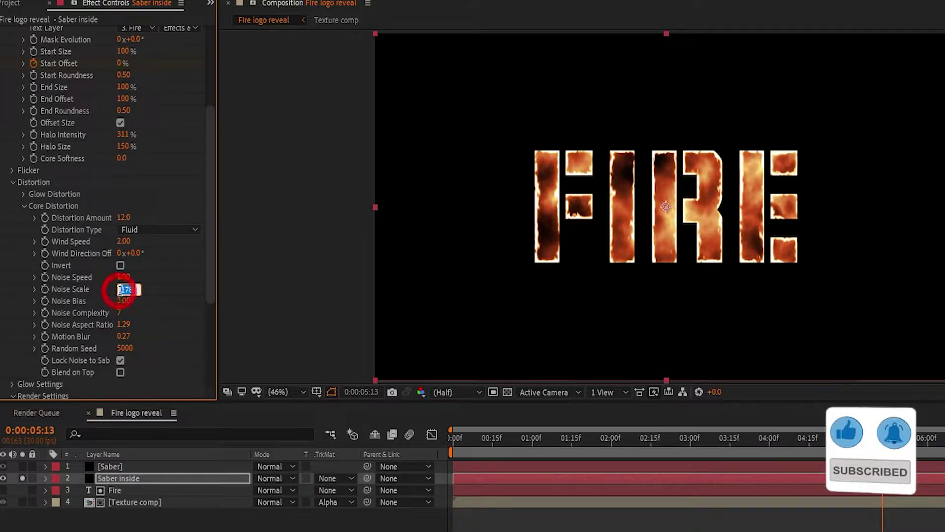
pyautogui.write('150')
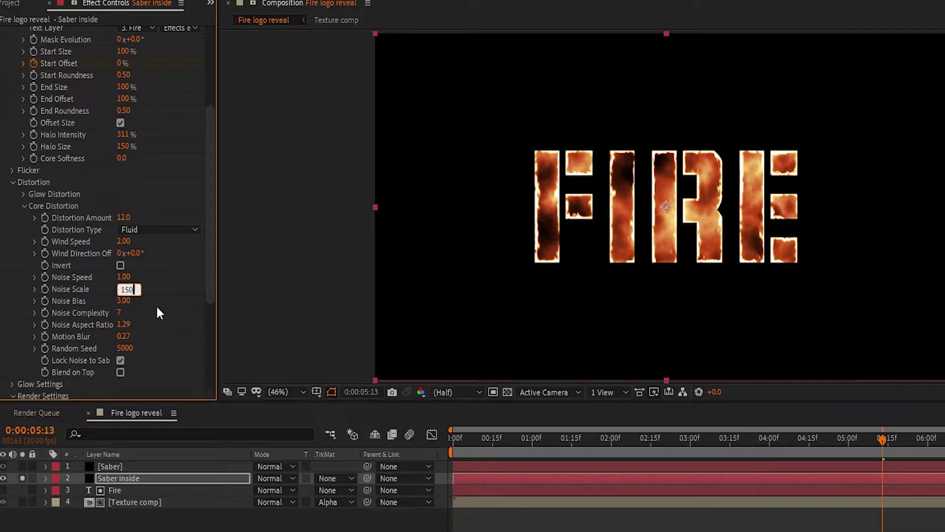
pyautogui.press('Return')
pyautogui.write('25')
pyautogui.press('Return')
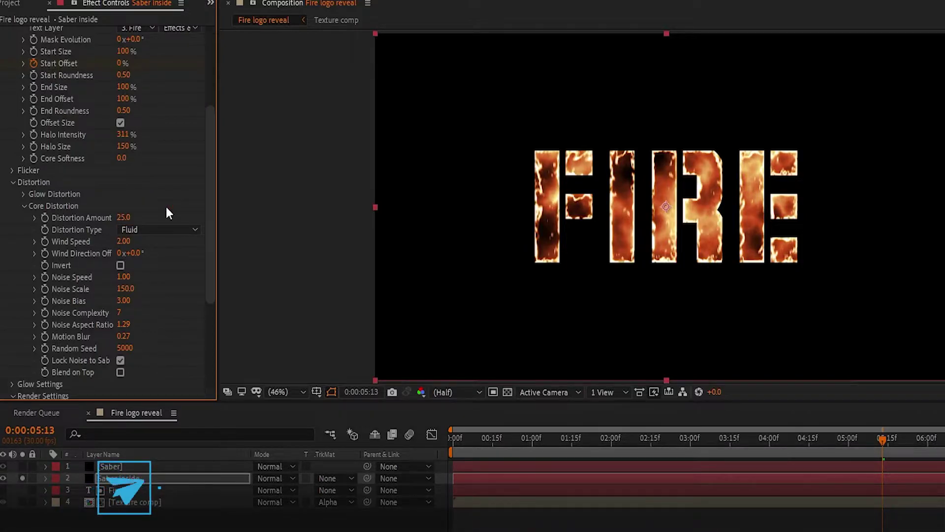
# Move Saber inside's Start Offset keyframes to about 0:23 and 4:20, turn off its solo, and preview the result.
pyautogui.press('u')
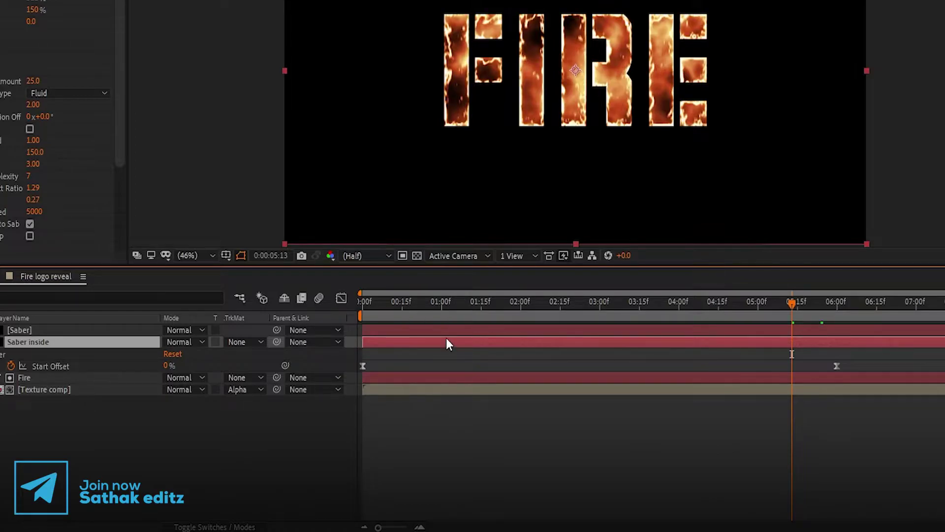
pyautogui.moveTo(362, 366); pyautogui.dragTo(424, 365)
pyautogui.moveTo(836, 366); pyautogui.dragTo(733, 370)
pyautogui.moveTo(710, 303); pyautogui.dragTo(484, 347)
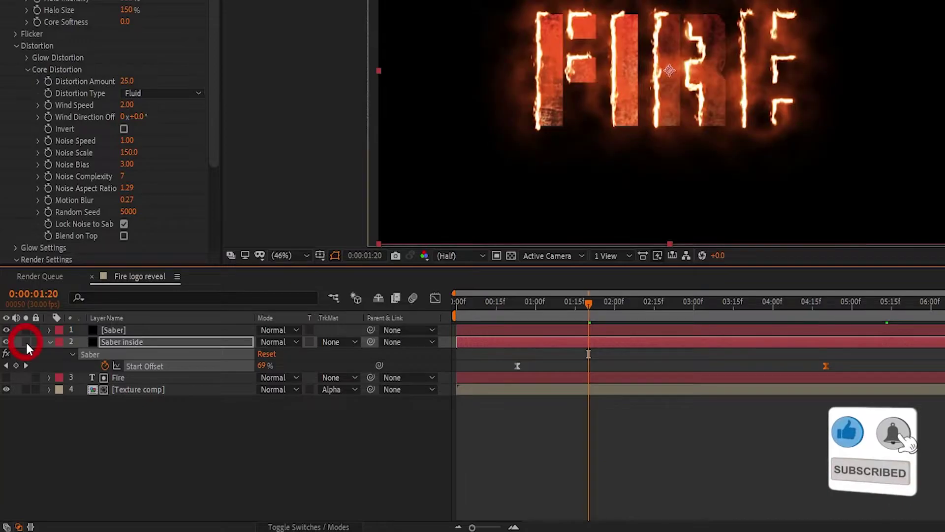
pyautogui.moveTo(551, 300); pyautogui.dragTo(501, 305)
pyautogui.moveTo(455, 328); pyautogui.dragTo(739, 312)
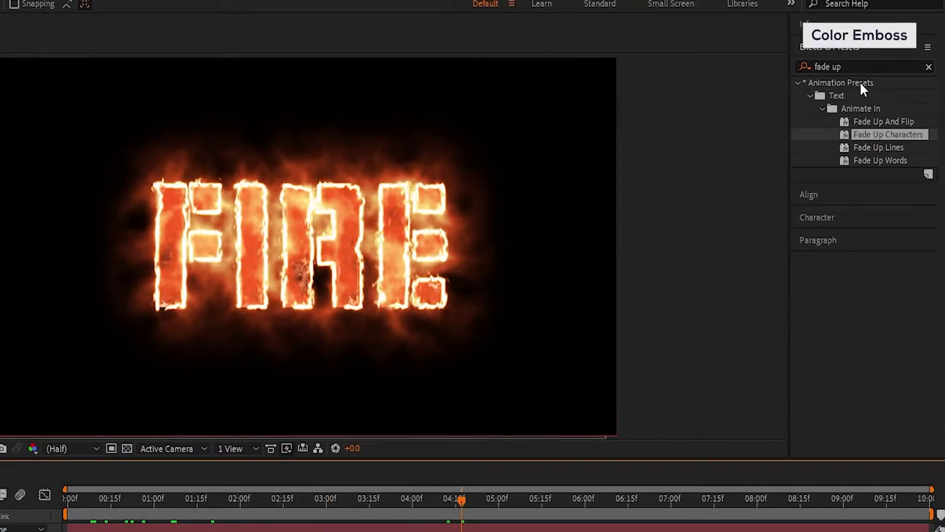
# Search the effects for "emboss" and apply Color Emboss to the Texture comp layer.
pyautogui.hotkey('ctrl', 'f')
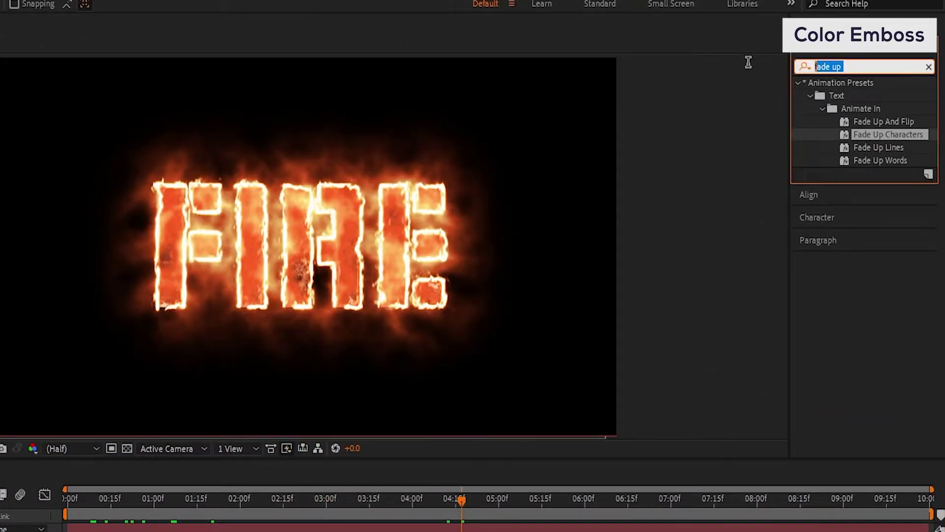
pyautogui.write('emboss')
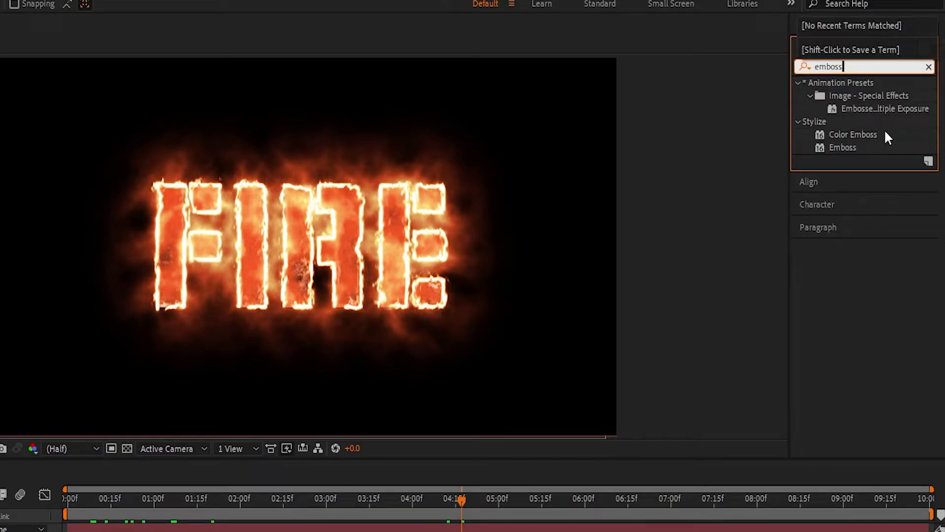
pyautogui.moveTo(885, 134); pyautogui.dragTo(0, 531)
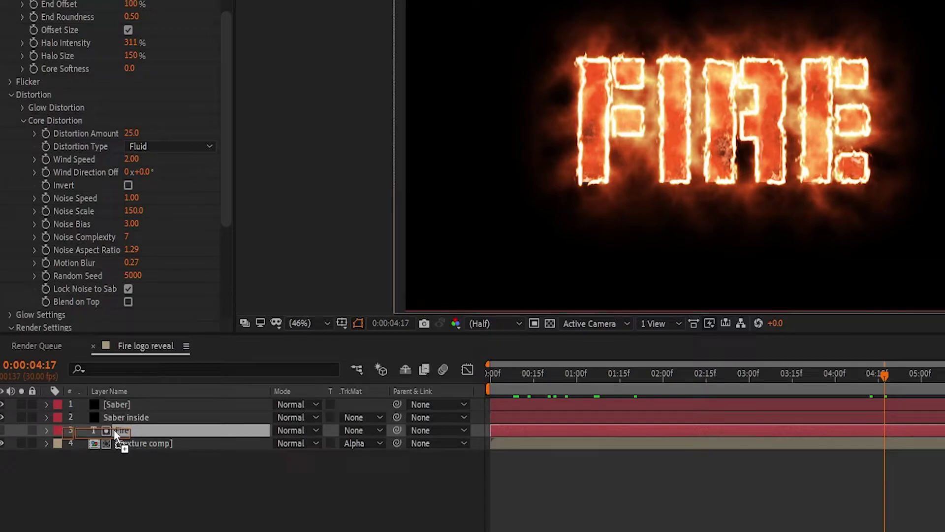
pyautogui.moveTo(114, 429); pyautogui.dragTo(154, 442)
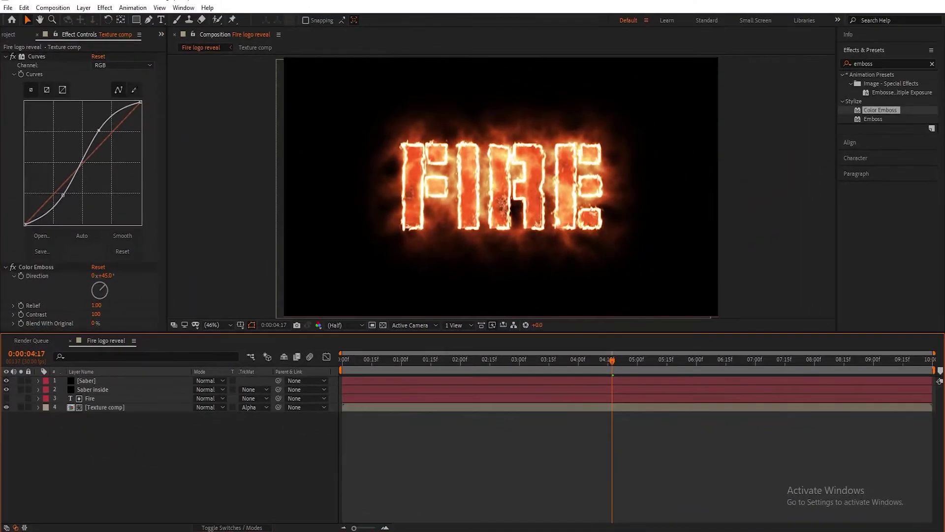
# Add smoke_revealer 01.mov as the top layer of the Fire logo reveal composition and set its blending mode to Screen.
pyautogui.hotkey('alt', 'Tab')
pyautogui.moveTo(146, 111); pyautogui.dragTo(160, 447)
pyautogui.hotkey('alt', 'Tab')
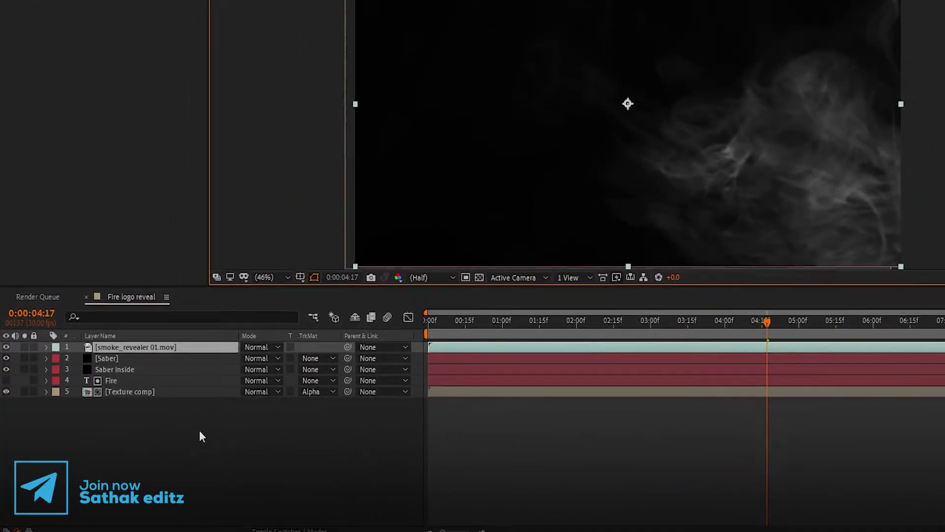
pyautogui.click(207, 381)
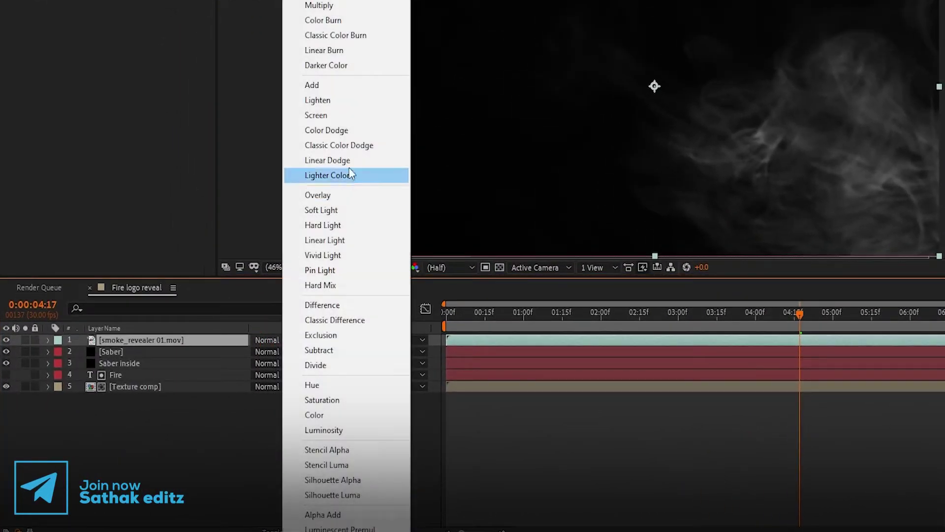
pyautogui.click(359, 115)
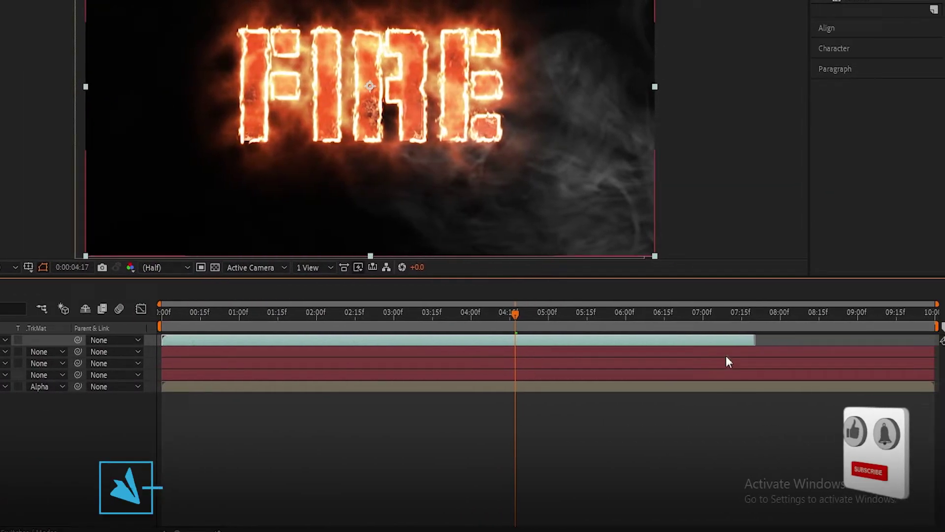
# Enable time remapping on the smoke layer, extend it to the composition's end and move its last keyframe to 10 seconds.
pyautogui.click(715, 339)
pyautogui.rightClick(716, 343)
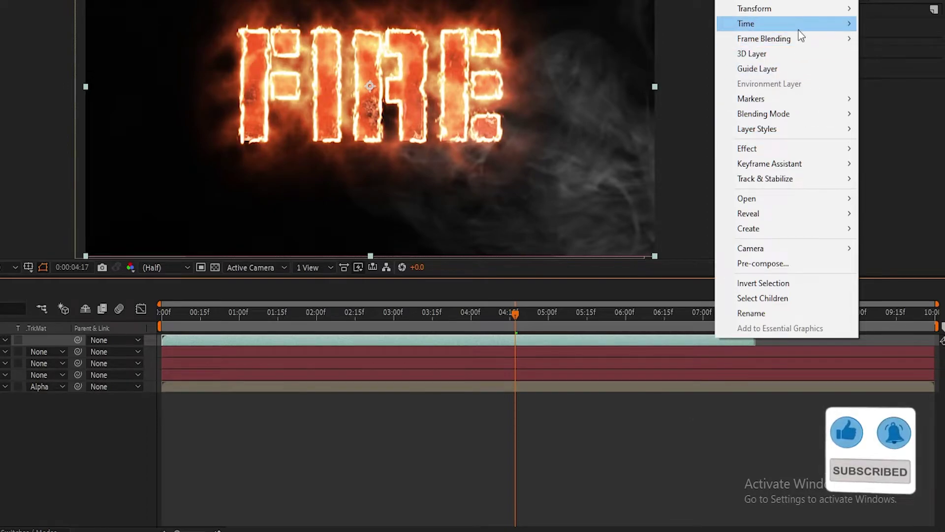
pyautogui.moveTo(800, 25)
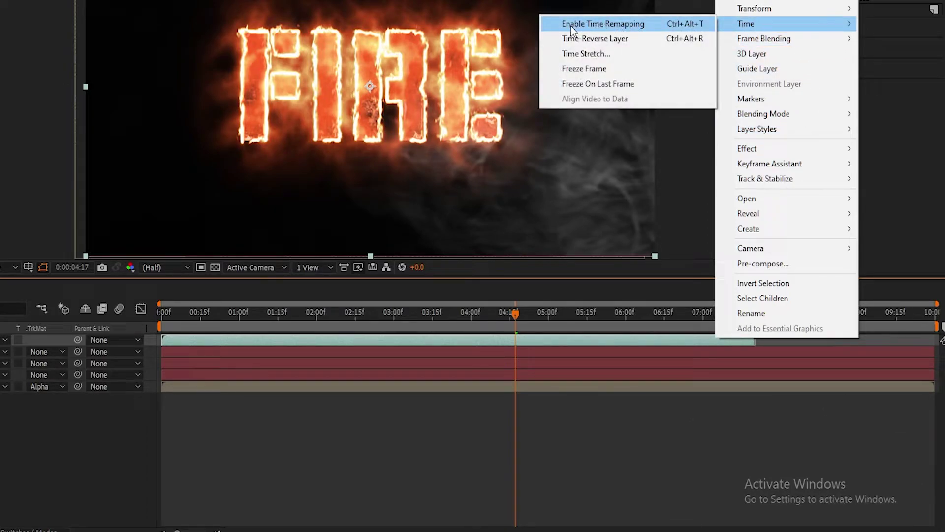
pyautogui.click(619, 25)
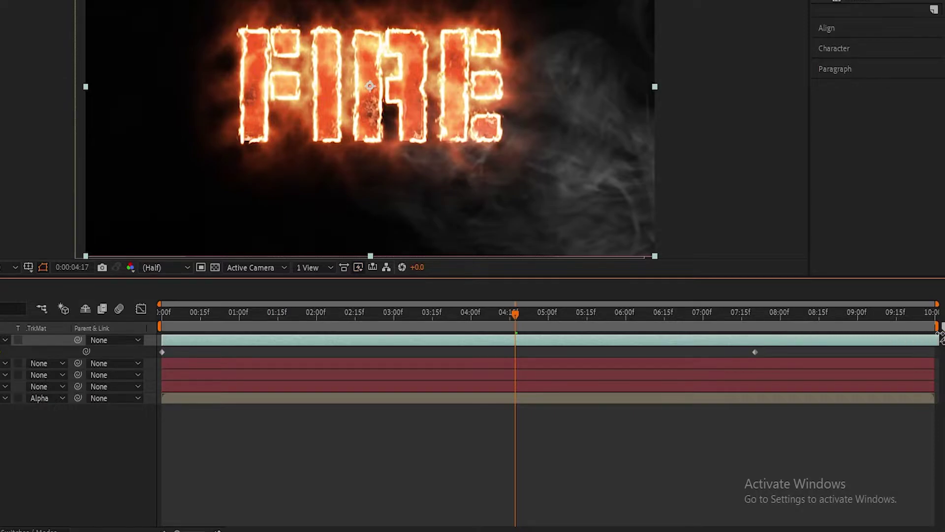
pyautogui.moveTo(757, 357); pyautogui.dragTo(934, 359)
pyautogui.moveTo(903, 320); pyautogui.dragTo(728, 319)
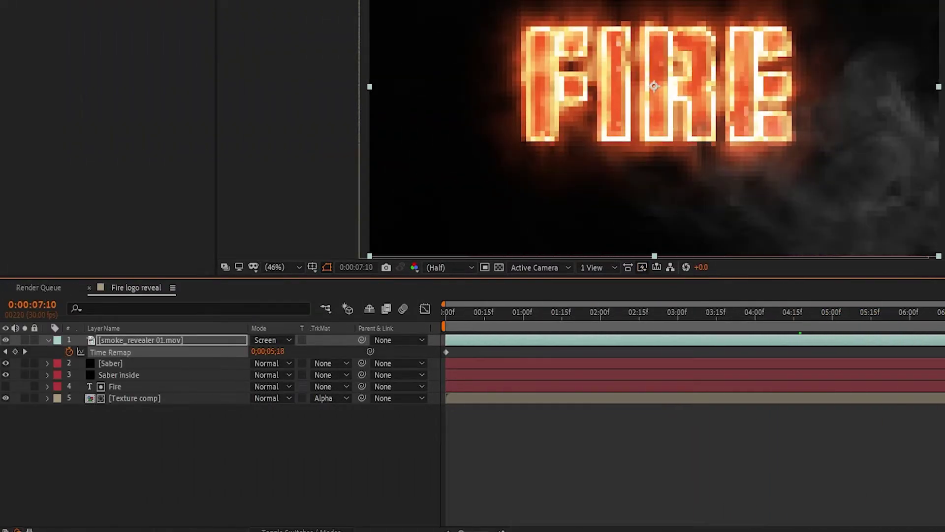
# Return to the first frame and move the smoke layer beneath the Texture comp layer.
pyautogui.press('Home')
pyautogui.click(182, 340)
pyautogui.moveTo(182, 343); pyautogui.dragTo(161, 412)
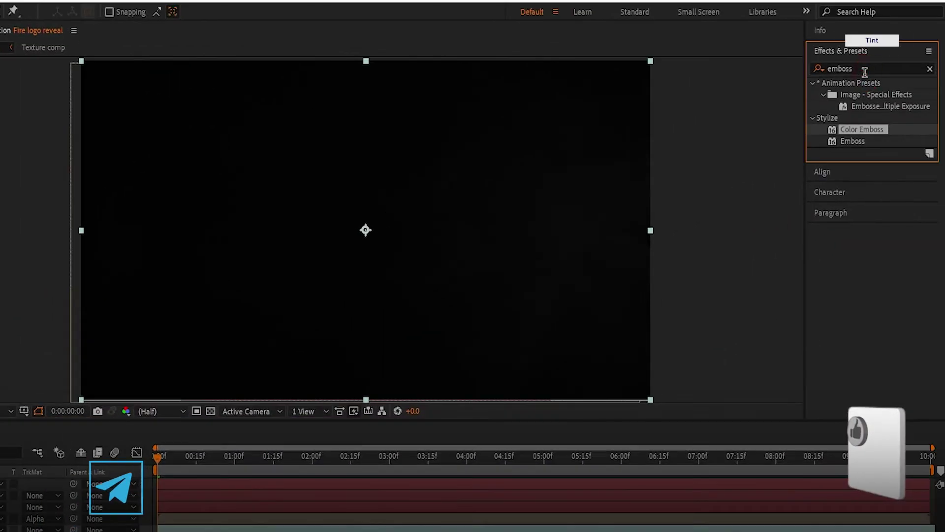
# Search the effects for "tint" and apply Tint to the smoke layer.
pyautogui.moveTo(865, 69); pyautogui.dragTo(779, 66)
pyautogui.write('tint')
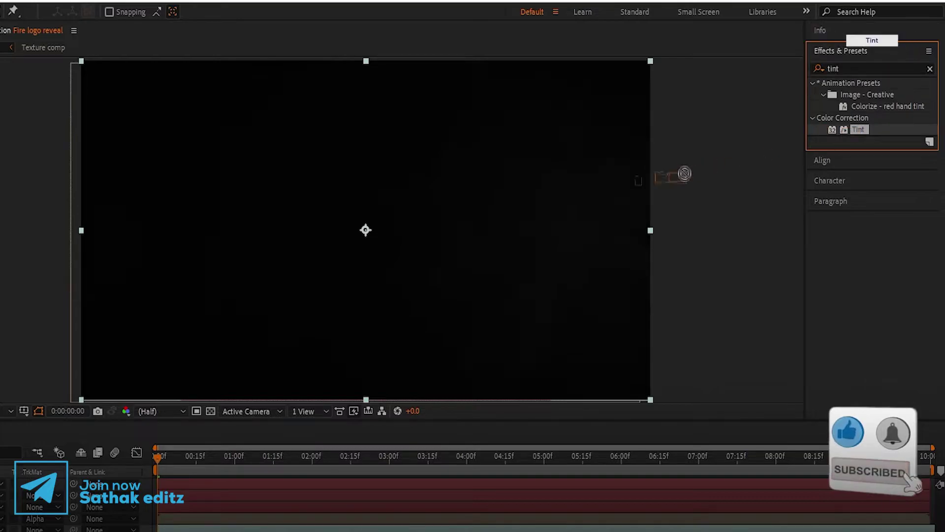
pyautogui.moveTo(685, 173); pyautogui.dragTo(154, 488)
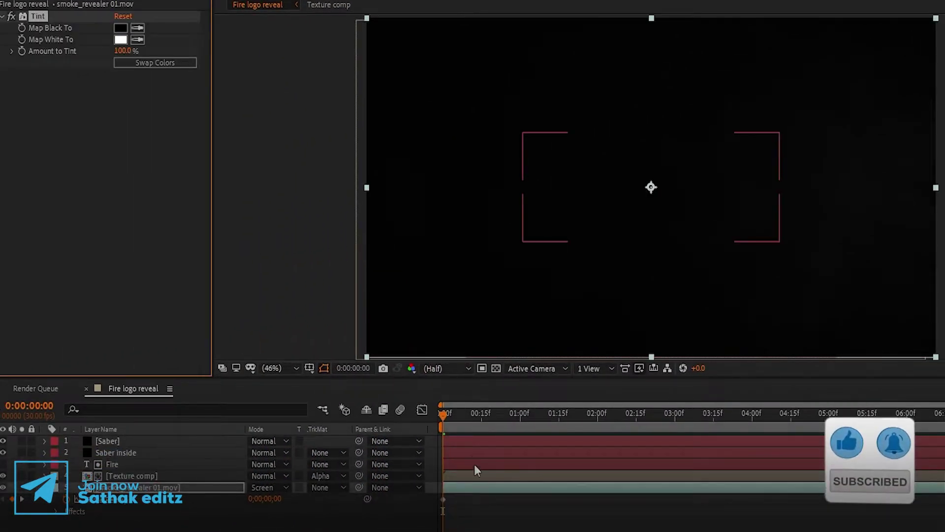
# At 1:16, sample the letters' red-orange for the Tint's Map White To colour and adjust it to a deeper orange.
pyautogui.moveTo(512, 411); pyautogui.dragTo(560, 408)
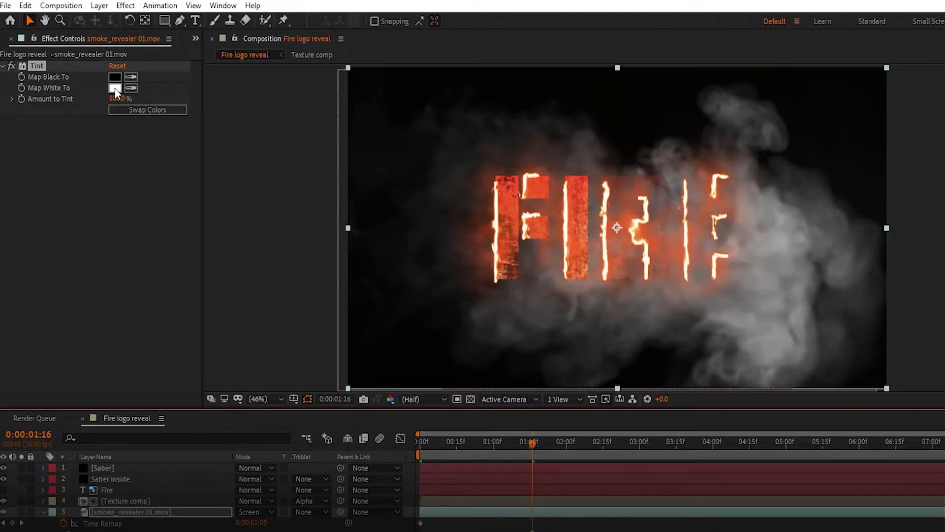
pyautogui.click(131, 88)
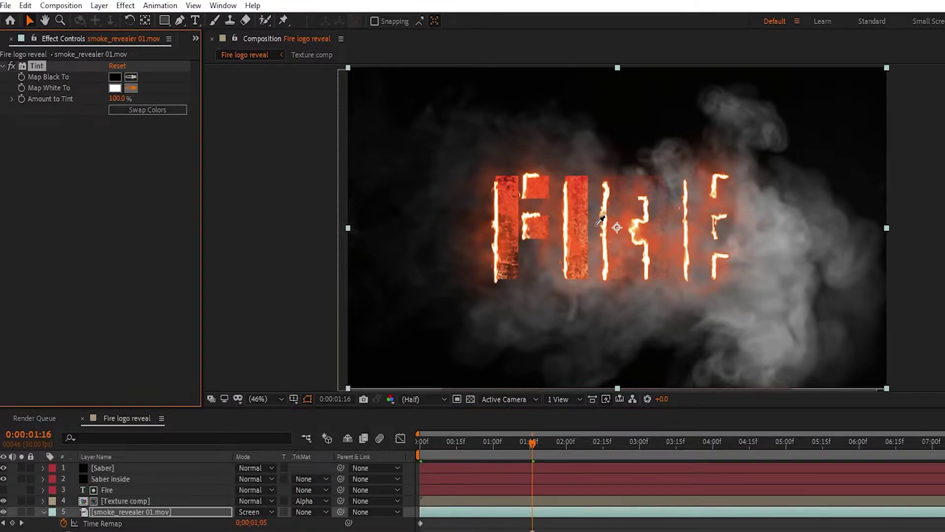
pyautogui.click(566, 230)
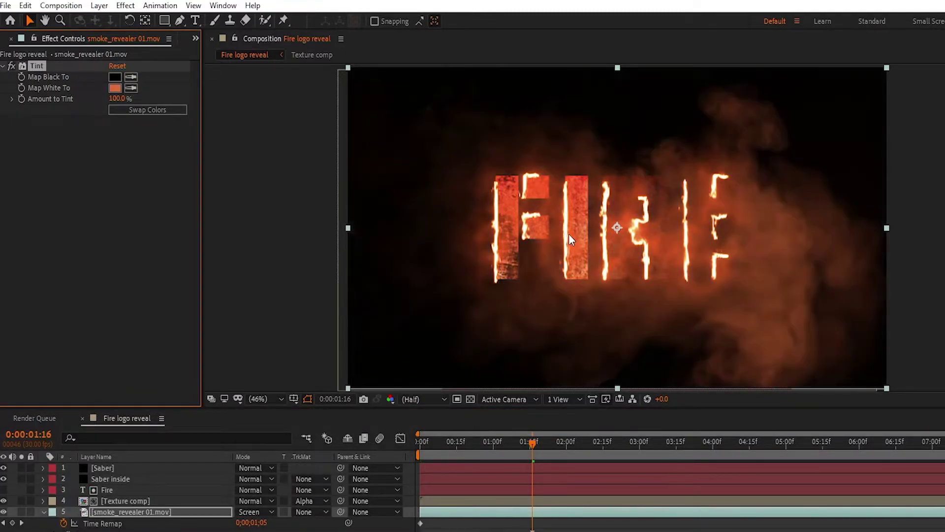
pyautogui.click(115, 88)
pyautogui.moveTo(422, 382); pyautogui.dragTo(426, 376)
pyautogui.click(525, 363)
pyautogui.moveTo(527, 441); pyautogui.dragTo(421, 436)
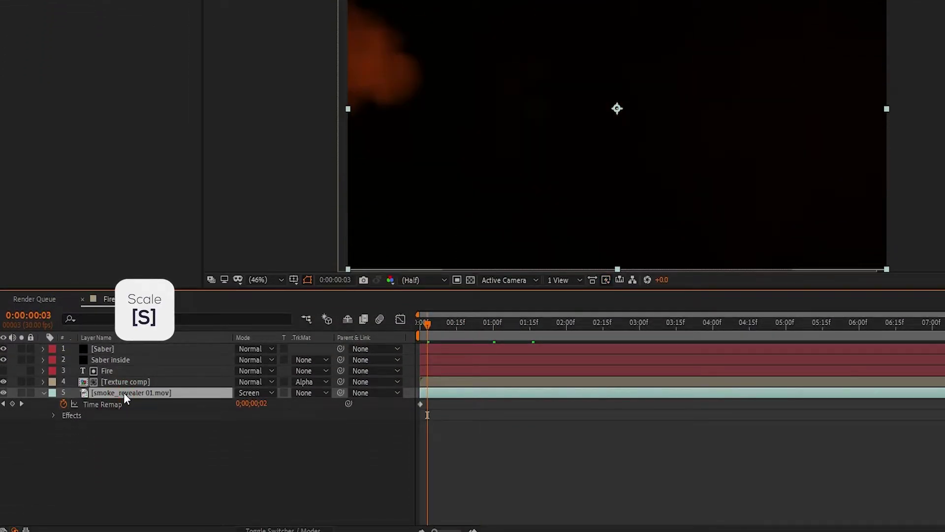
# Scale the smoke layer to 150% and check the composition at 2:22.
pyautogui.press('s')
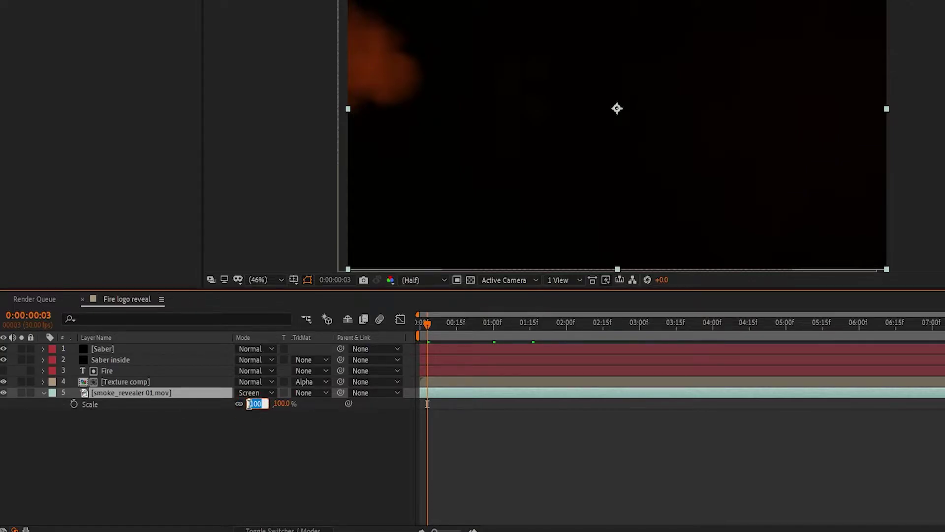
pyautogui.write('150')
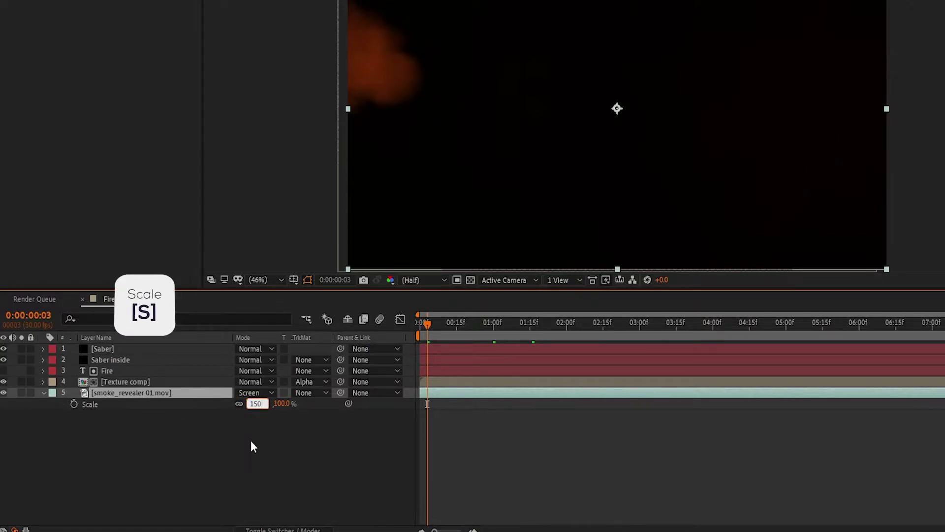
pyautogui.click(251, 446)
pyautogui.moveTo(467, 331); pyautogui.dragTo(518, 337)
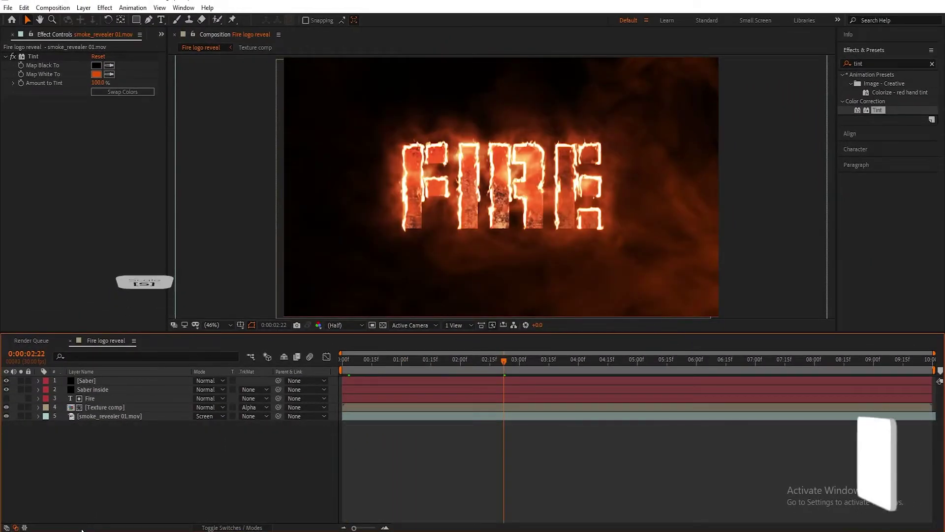
# Add Fire Particles.mp4 as the top layer and scale it to 60%.
pyautogui.click(82, 530)
pyautogui.click(130, 369)
pyautogui.moveTo(111, 132); pyautogui.dragTo(144, 408)
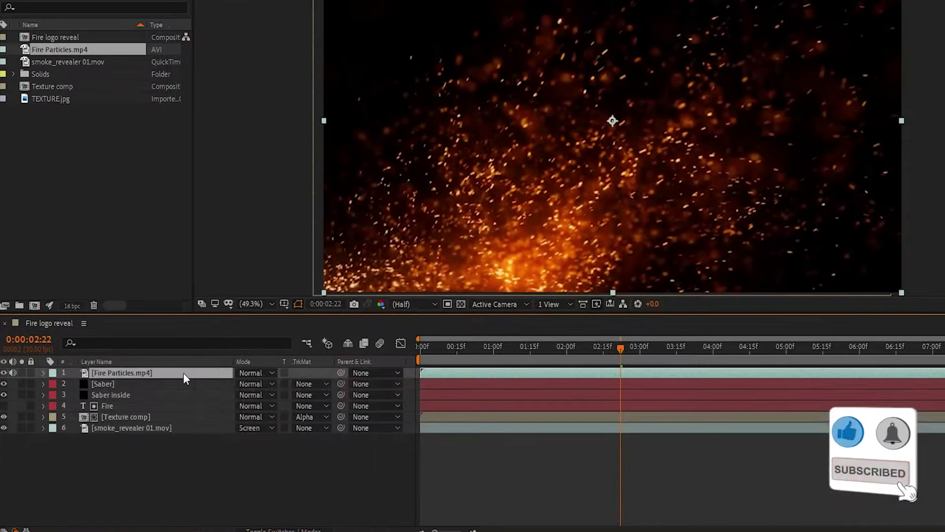
pyautogui.press('s')
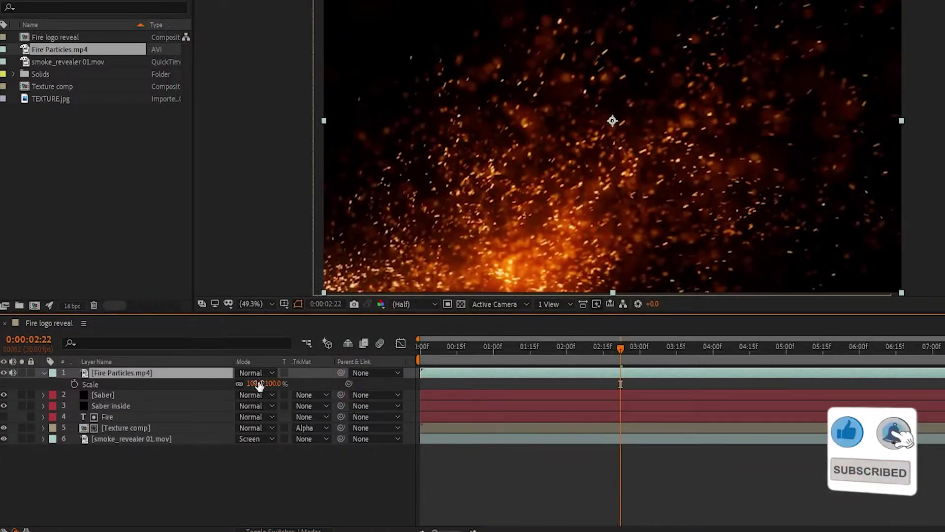
pyautogui.click(255, 384)
pyautogui.write('60')
pyautogui.press('Return')
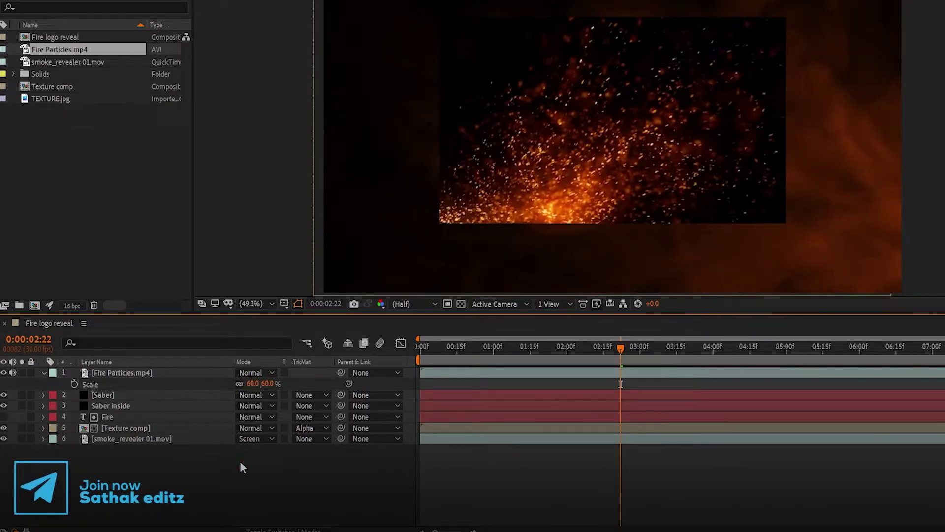
# Set the Fire Particles layer's blending mode to Add and place the particles directly above the FIRE letters.
pyautogui.click(261, 373)
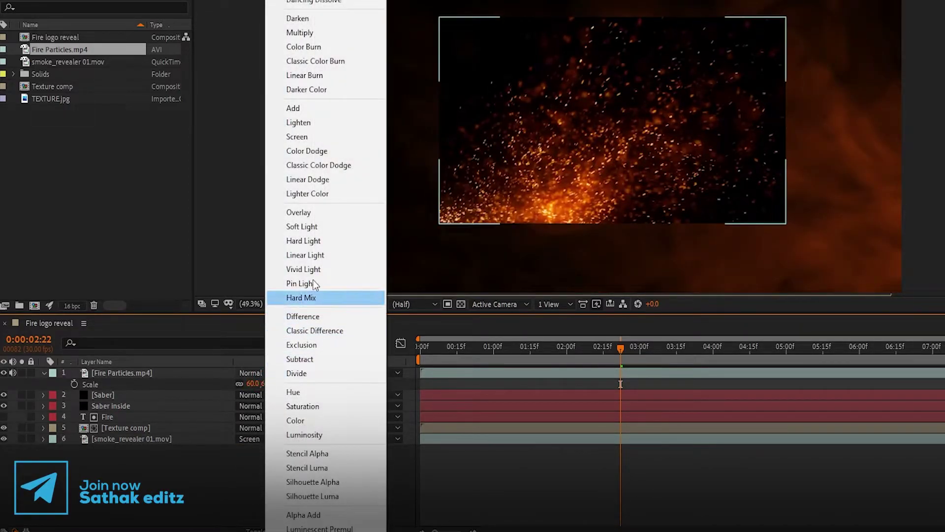
pyautogui.click(305, 112)
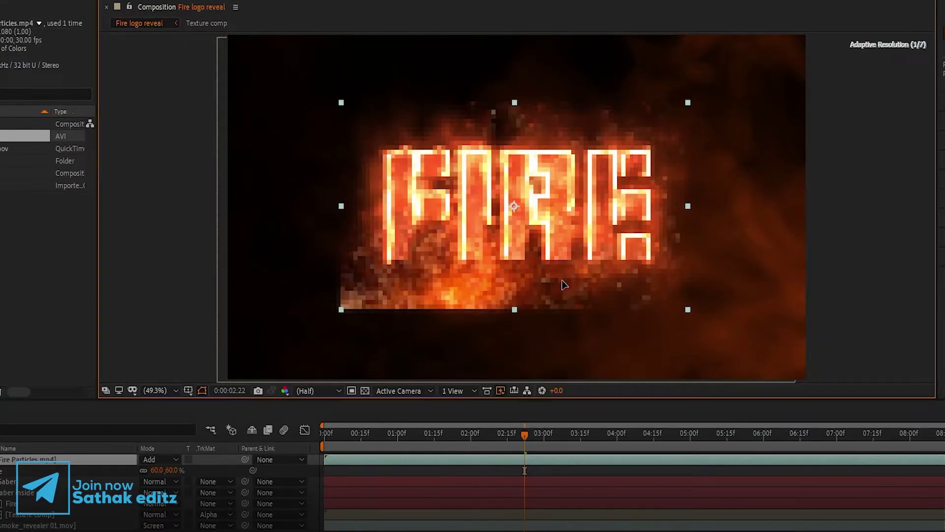
pyautogui.moveTo(661, 195); pyautogui.dragTo(695, 53)
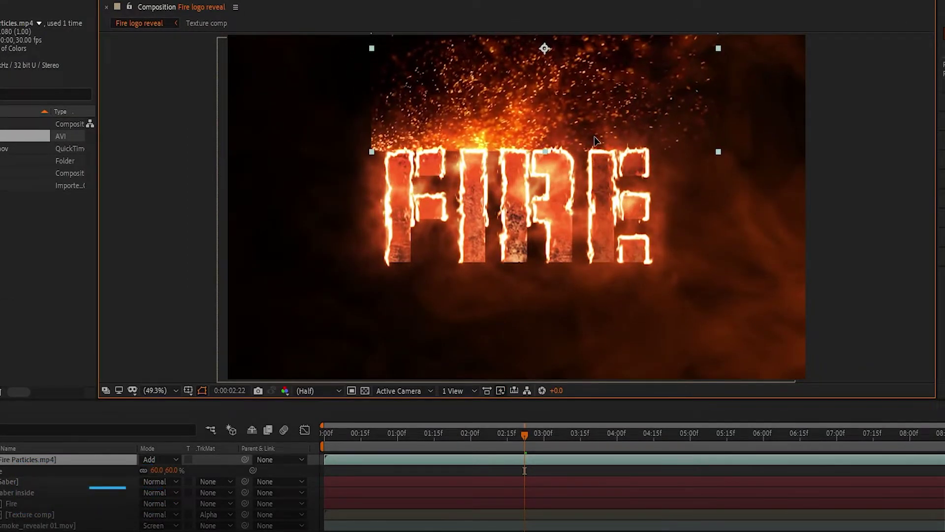
# Settle the Fire Particles layer on the letters' upper edge and draw a closed Pen tool mask along the letter tops, rising towards the E.
pyautogui.moveTo(600, 140)
pyautogui.mouseDown()
pyautogui.moveTo(597, 150)
pyautogui.moveTo(592, 138)
pyautogui.mouseUp()
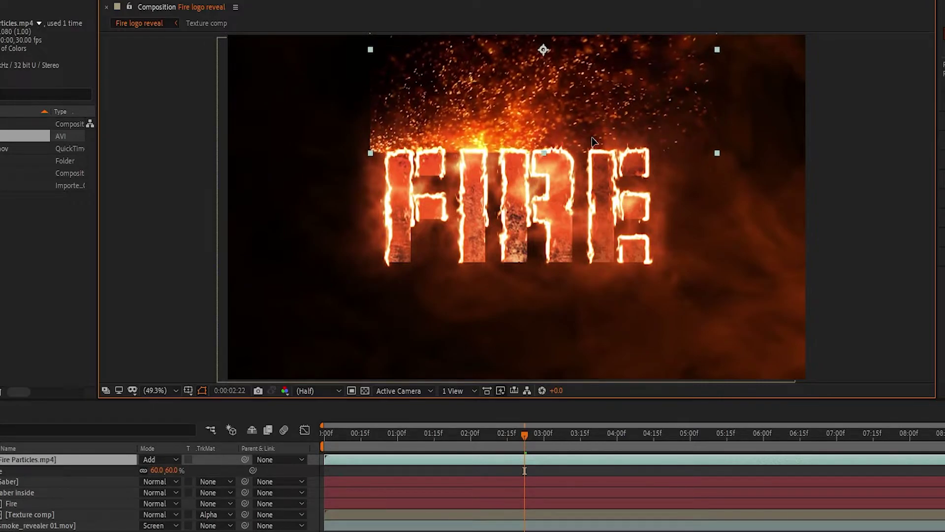
pyautogui.scroll(-2, 592, 139)
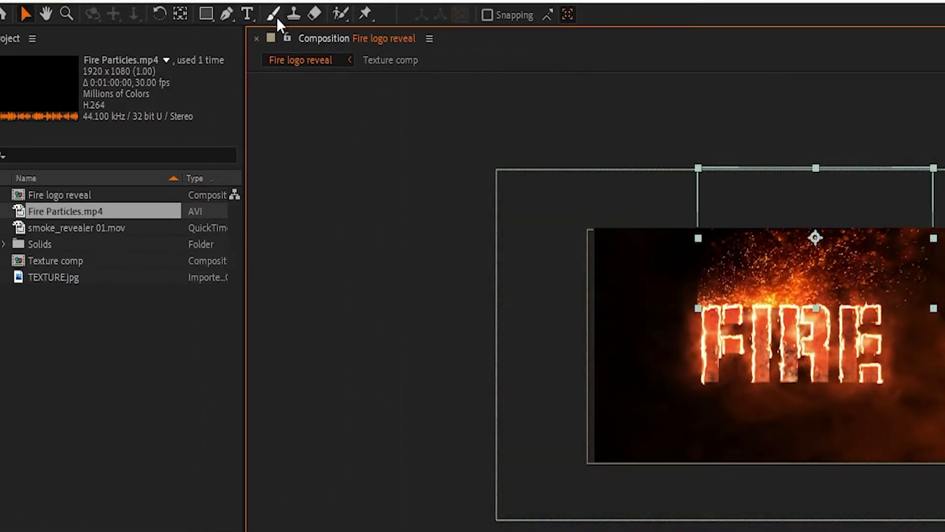
pyautogui.click(229, 16)
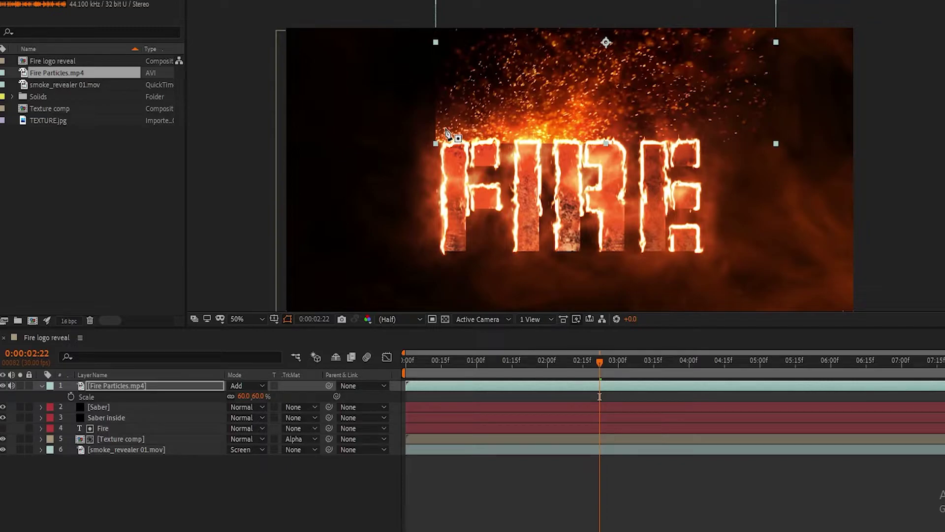
pyautogui.click(440, 133)
pyautogui.moveTo(480, 136); pyautogui.dragTo(557, 139)
pyautogui.moveTo(574, 133); pyautogui.dragTo(625, 142)
pyautogui.moveTo(647, 135); pyautogui.dragTo(660, 132)
pyautogui.moveTo(682, 136); pyautogui.dragTo(714, 130)
pyautogui.moveTo(713, 117); pyautogui.dragTo(710, 110)
pyautogui.moveTo(709, 96); pyautogui.dragTo(713, 89)
pyautogui.click(706, 8)
pyautogui.click(604, 4)
pyautogui.moveTo(586, 38); pyautogui.dragTo(607, 70)
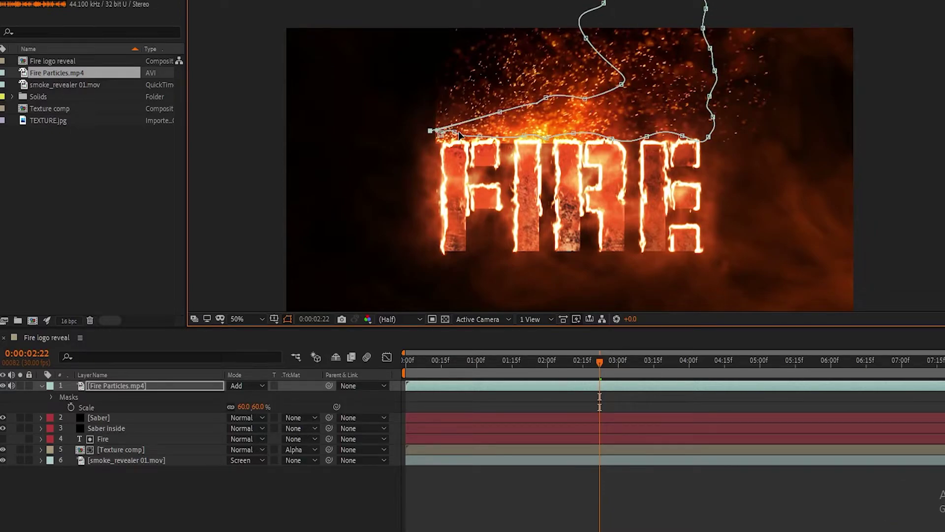
pyautogui.click(440, 135)
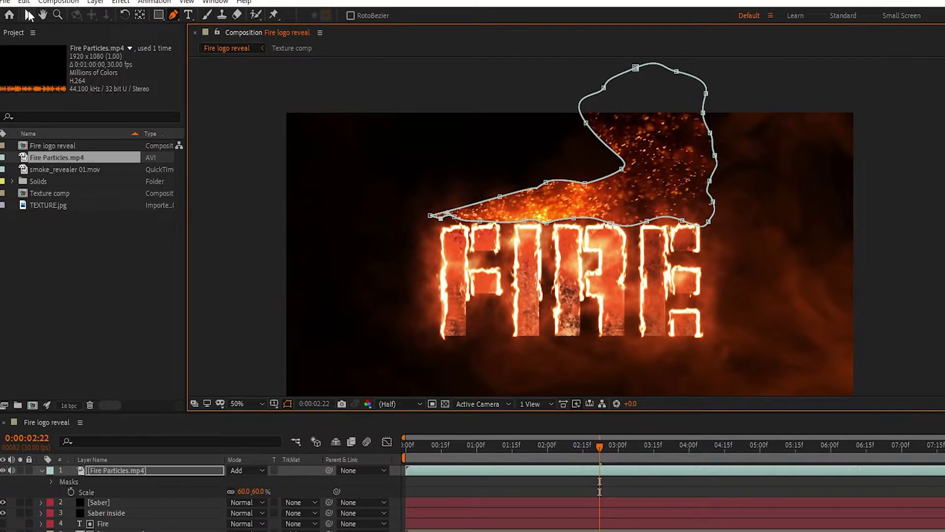
# Move the Fire Particles layer below Texture comp and set its mask feather to 220 pixels.
pyautogui.click(27, 5)
pyautogui.click(558, 143)
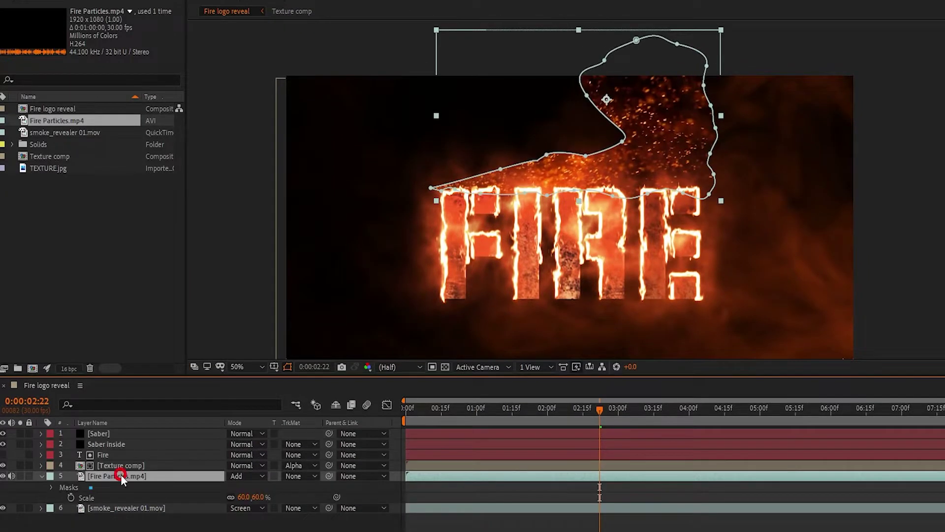
pyautogui.press('f')
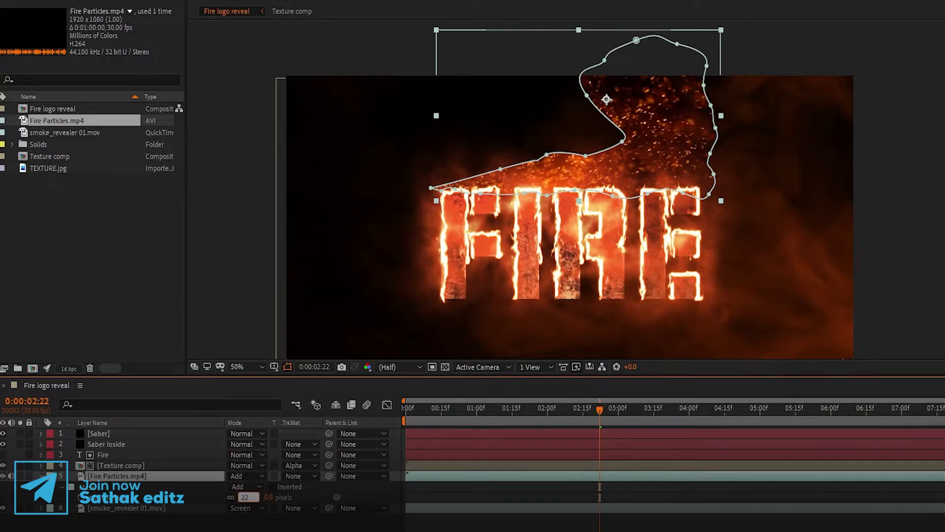
pyautogui.write('0')
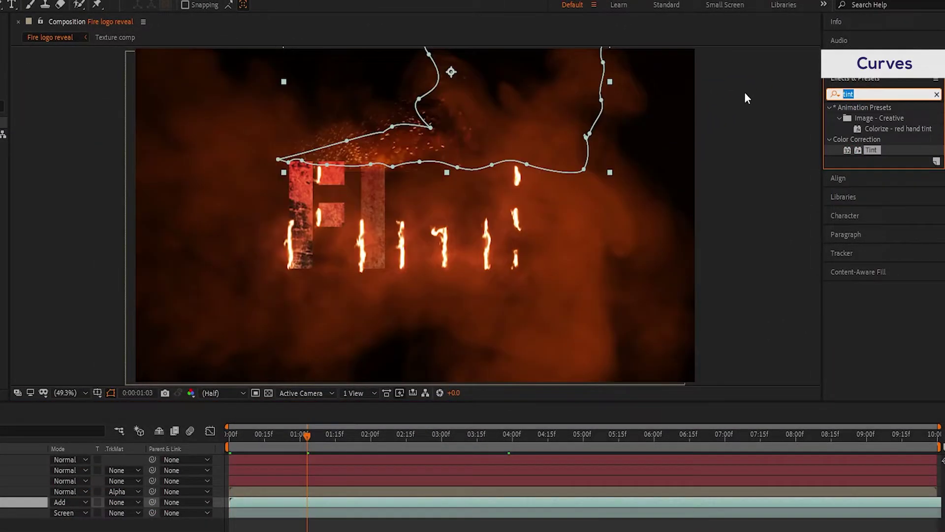
# Apply the Curves effect to Fire Particles and shape the RGB curve into an S with lowered shadows and raised highlights.
pyautogui.write('curves')
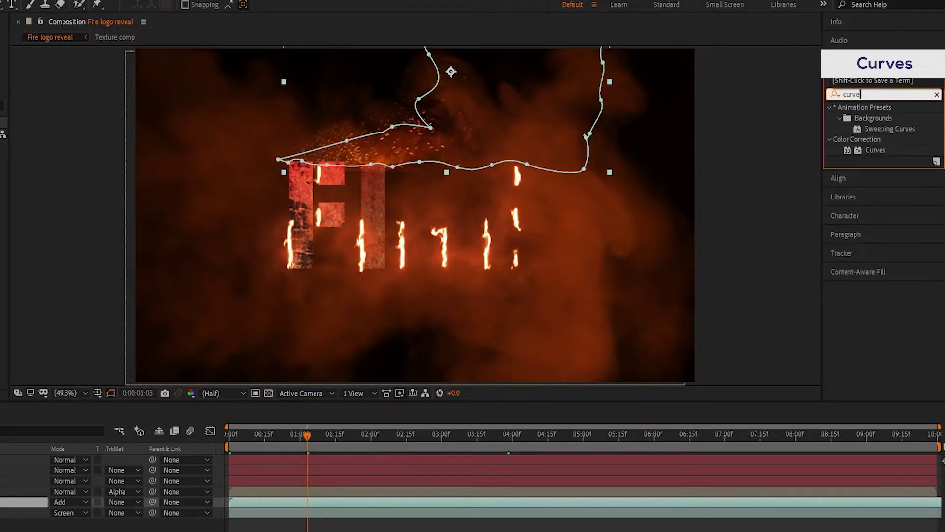
pyautogui.moveTo(873, 151); pyautogui.dragTo(116, 500)
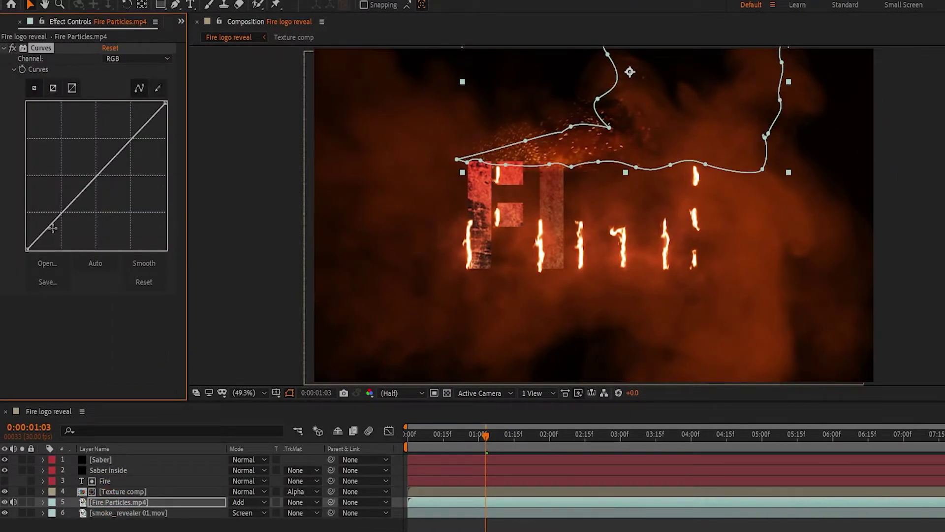
pyautogui.moveTo(61, 218); pyautogui.dragTo(66, 221)
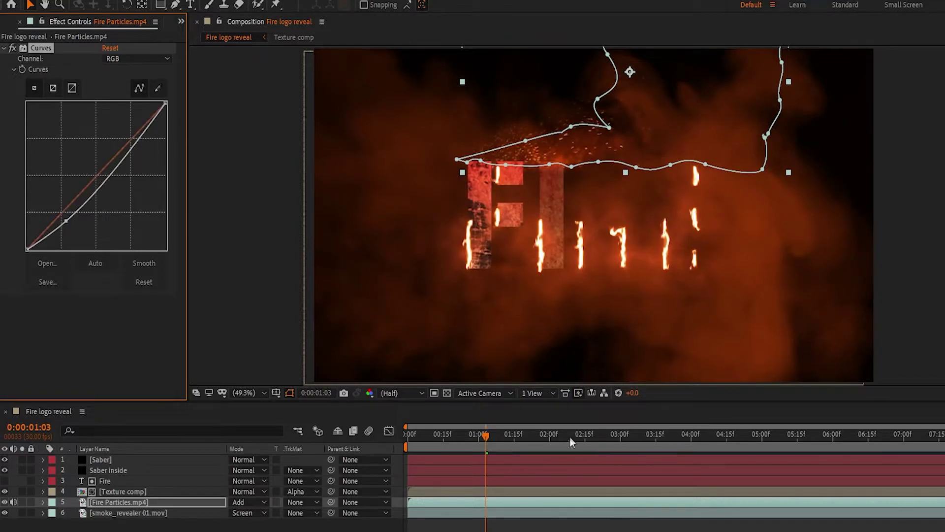
pyautogui.moveTo(566, 434); pyautogui.dragTo(594, 435)
pyautogui.moveTo(138, 145); pyautogui.dragTo(121, 138)
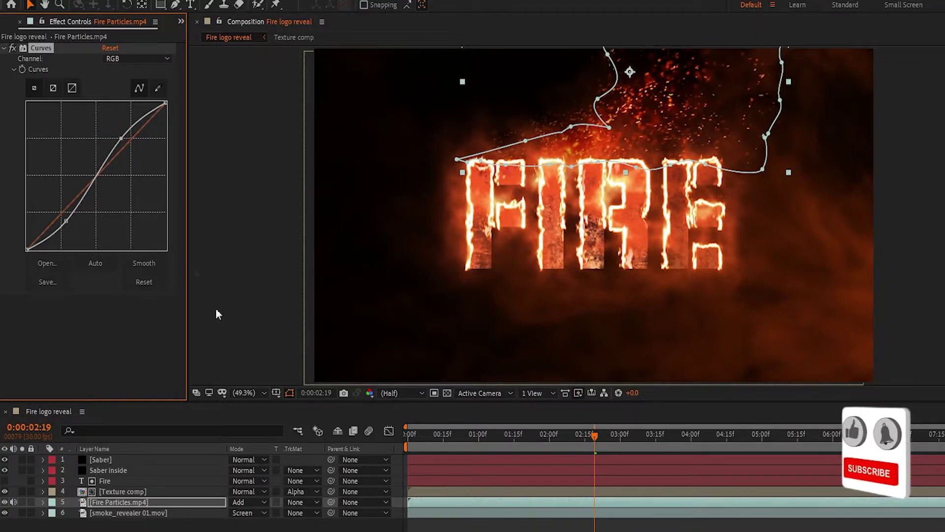
pyautogui.click(196, 274)
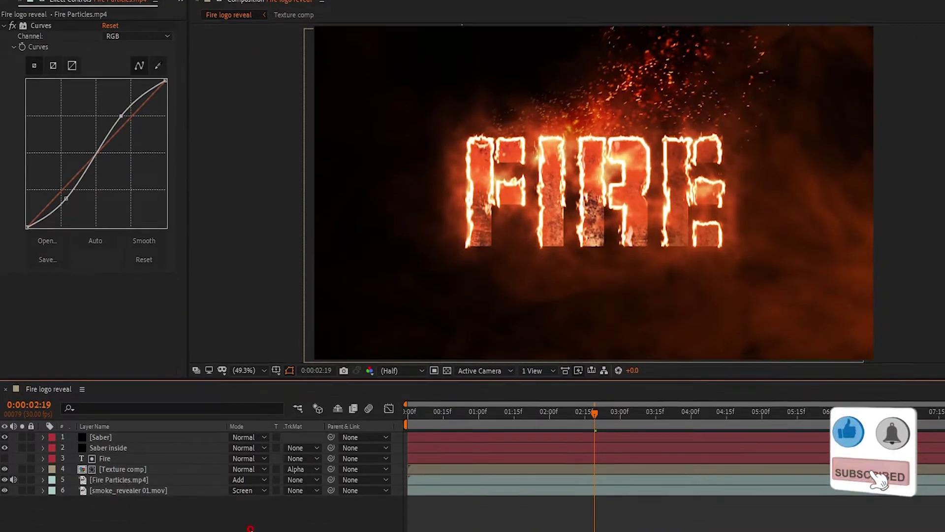
# Pre-compose the Saber, Saber inside, Fire and Texture comp layers as "Animation", moving all attributes into the new composition.
pyautogui.click(117, 475)
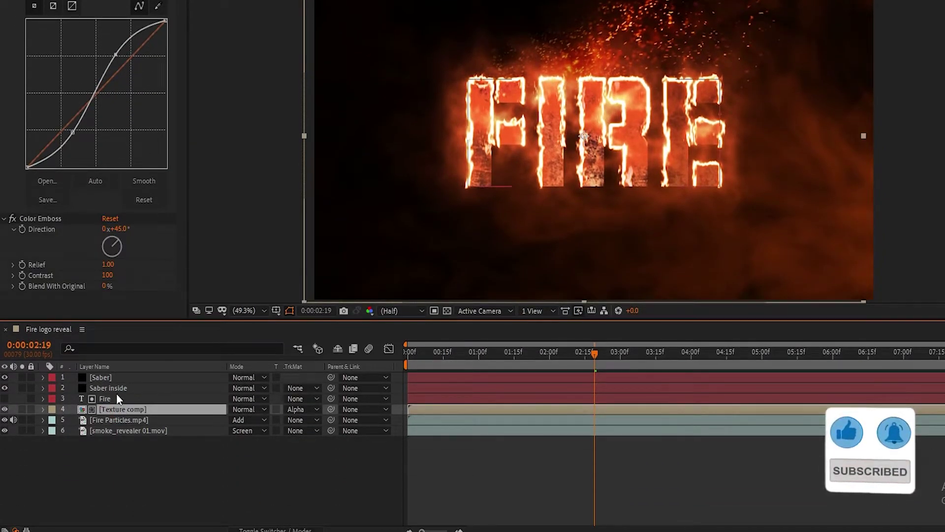
pyautogui.keyDown('shift'); pyautogui.click(118, 392); pyautogui.keyUp('shift')
pyautogui.keyDown('shift'); pyautogui.click(122, 379); pyautogui.keyUp('shift')
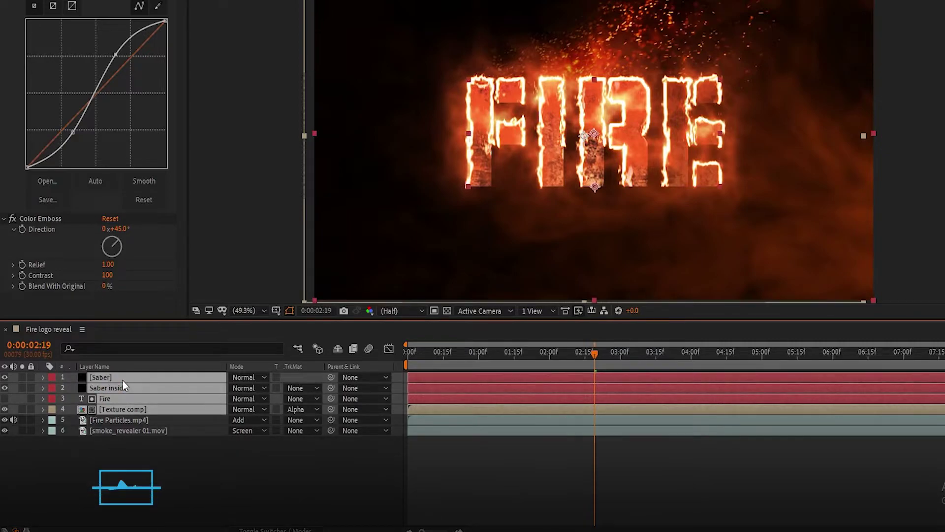
pyautogui.rightClick(134, 409)
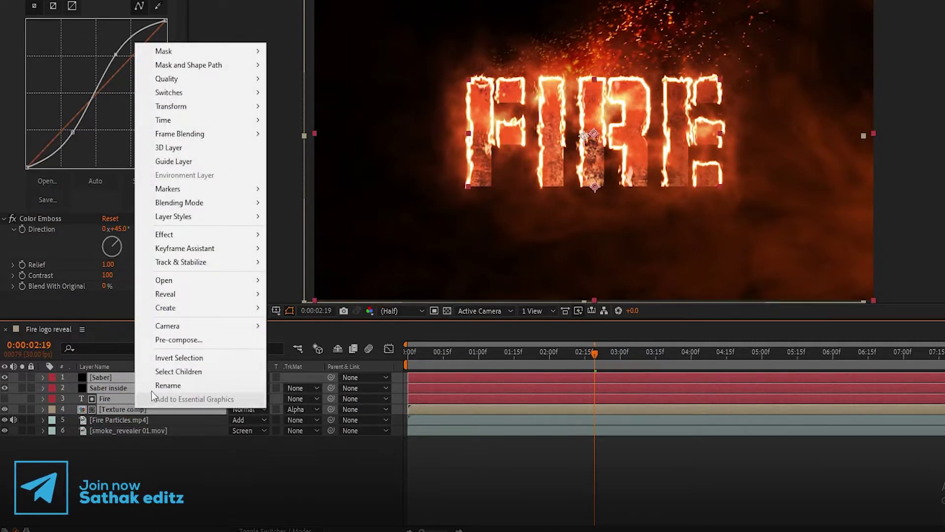
pyautogui.click(178, 341)
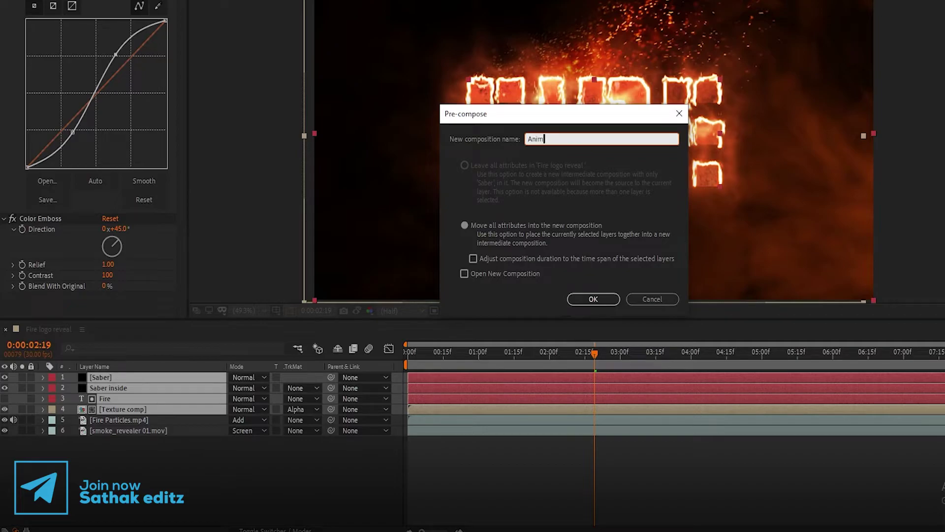
pyautogui.click(465, 225)
pyautogui.click(598, 298)
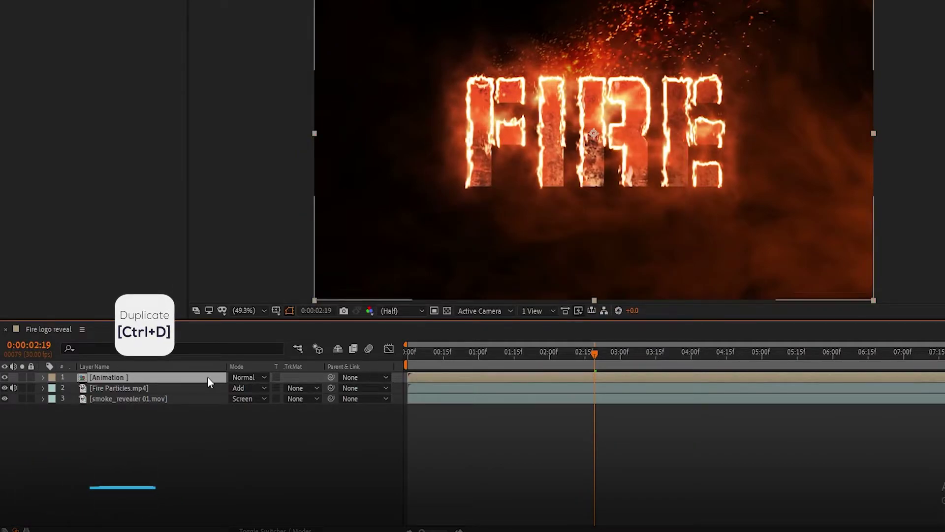
# Duplicate the Animation layer and rename the copy "Animation reflection floor".
pyautogui.hotkey('ctrl', 'd')
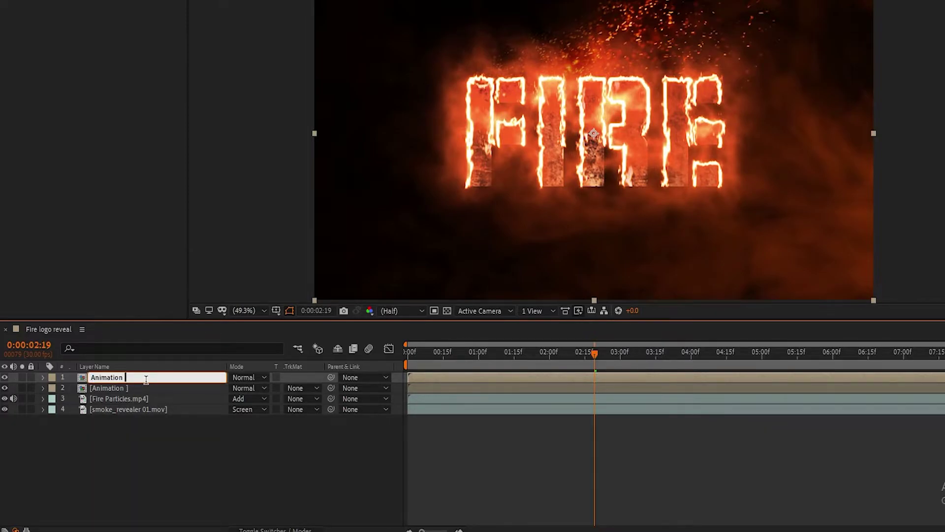
pyautogui.click(178, 459)
pyautogui.click(167, 374)
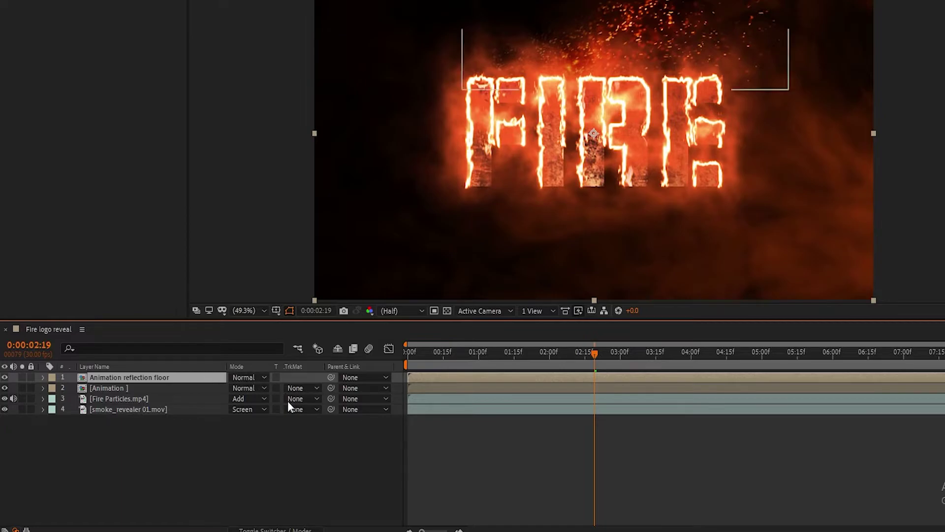
# Make the Animation reflection floor layer 3D and set its X Rotation to 100°.
pyautogui.press('F4')
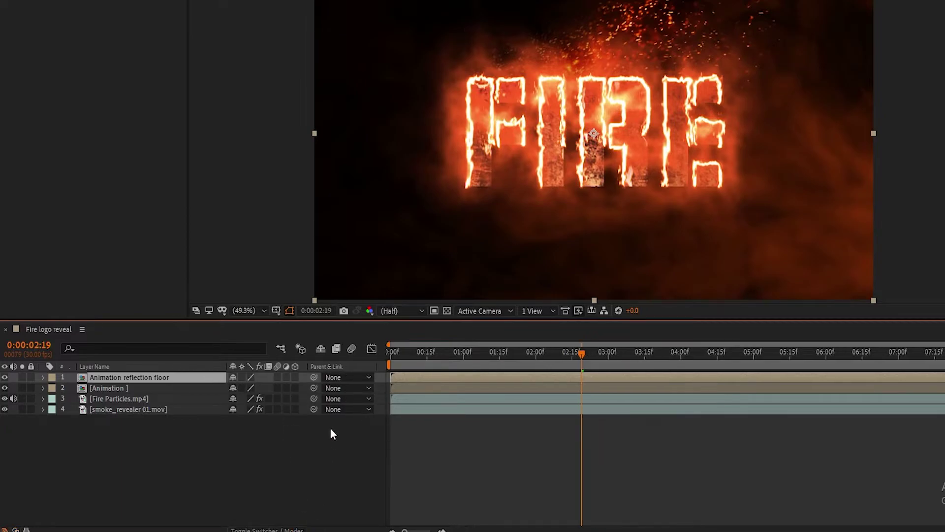
pyautogui.click(296, 377)
pyautogui.press('r')
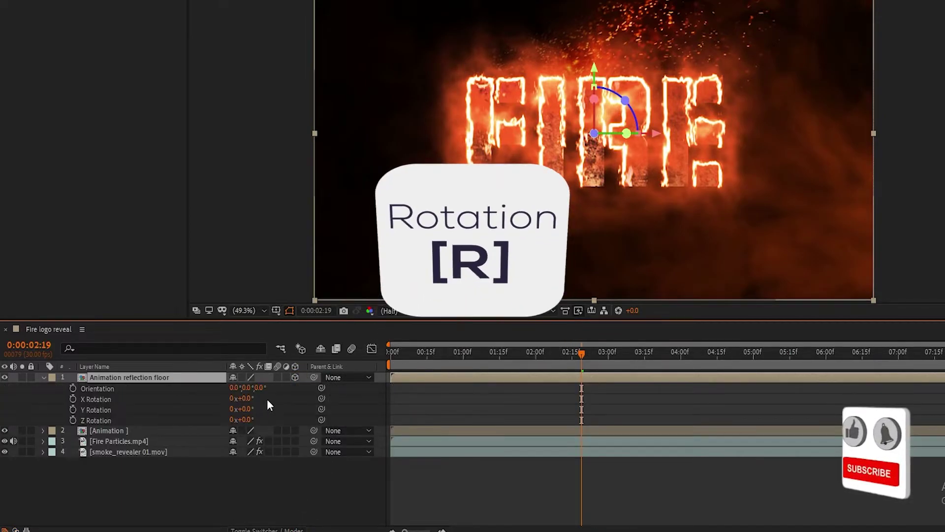
pyautogui.click(244, 398)
pyautogui.write('100')
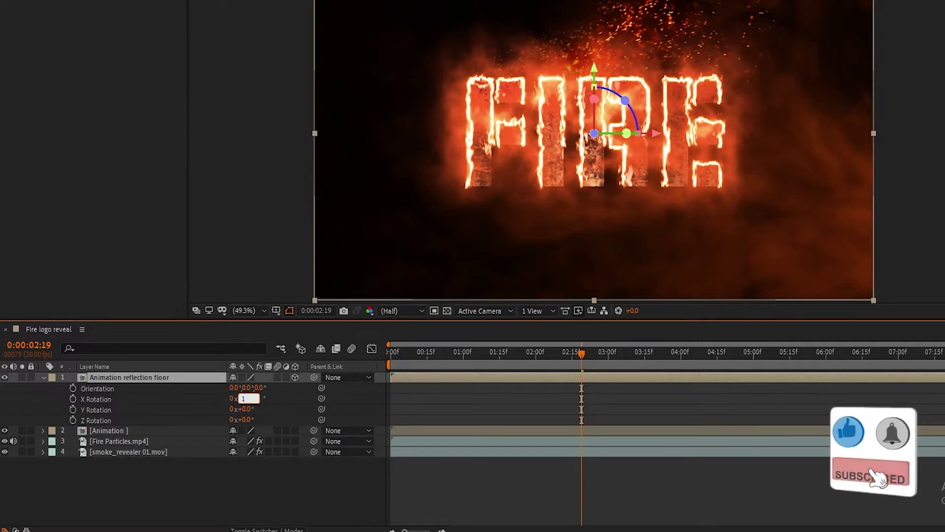
pyautogui.click(226, 486)
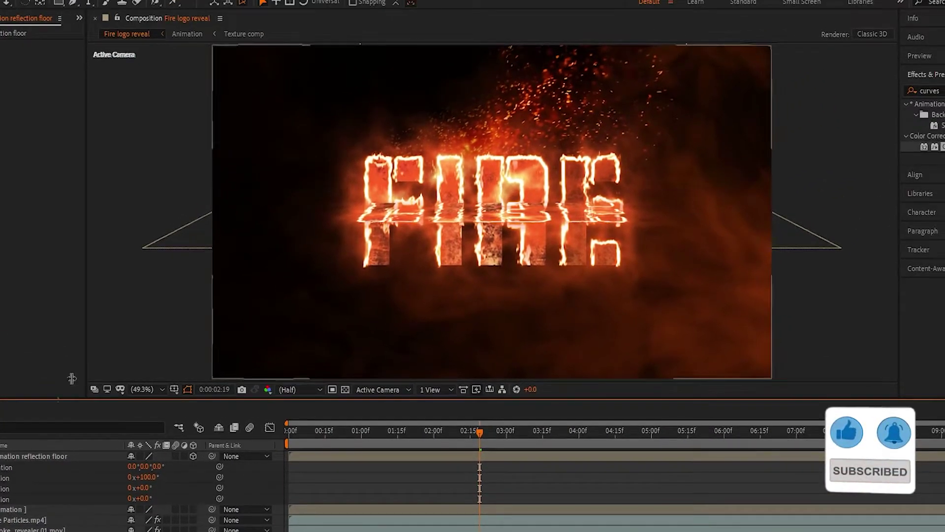
# Move the Animation reflection floor layer straight down so the flattened letters lie below the upright FIRE text.
pyautogui.click(129, 378)
pyautogui.moveTo(595, 113); pyautogui.dragTo(603, 191)
pyautogui.moveTo(503, 274); pyautogui.dragTo(502, 345)
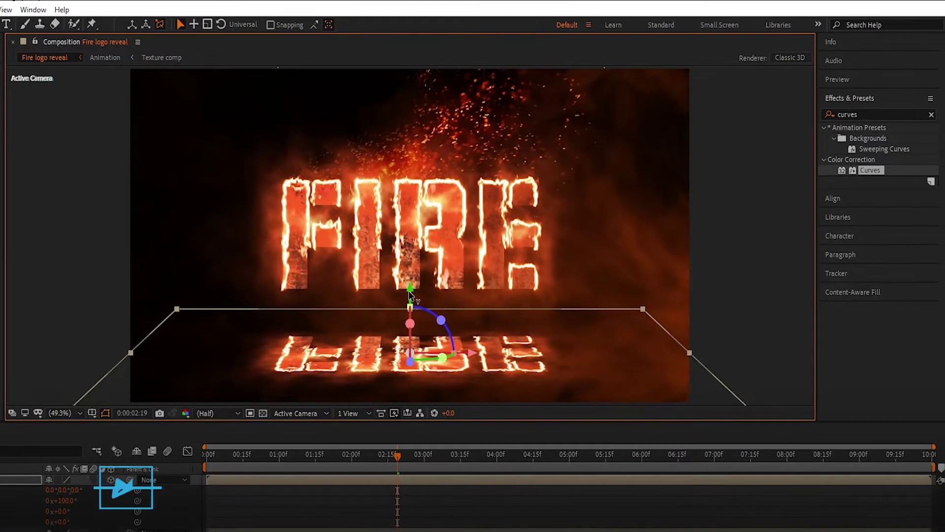
pyautogui.press('r')
# Apply the Compound Blur effect to the Animation reflection floor layer.
pyautogui.moveTo(940, 91); pyautogui.dragTo(900, 90)
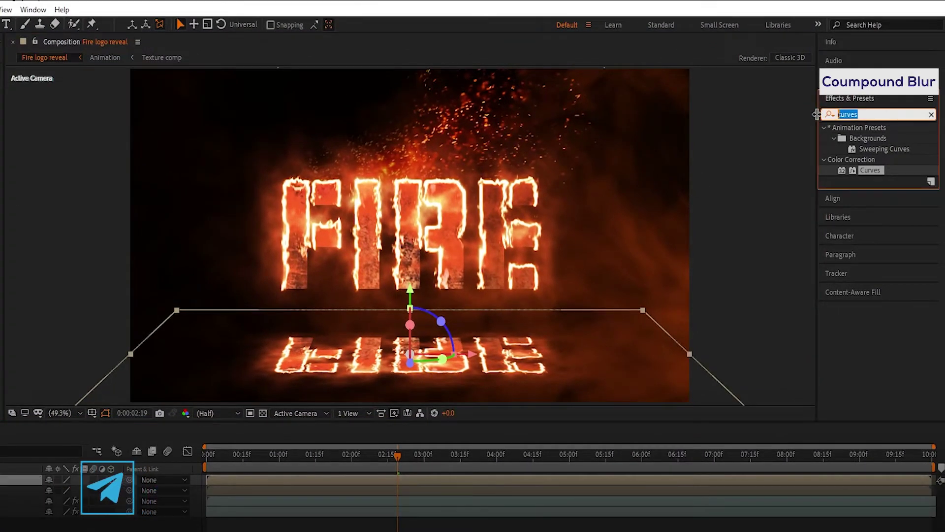
pyautogui.write('compound')
pyautogui.moveTo(871, 139); pyautogui.dragTo(367, 329)
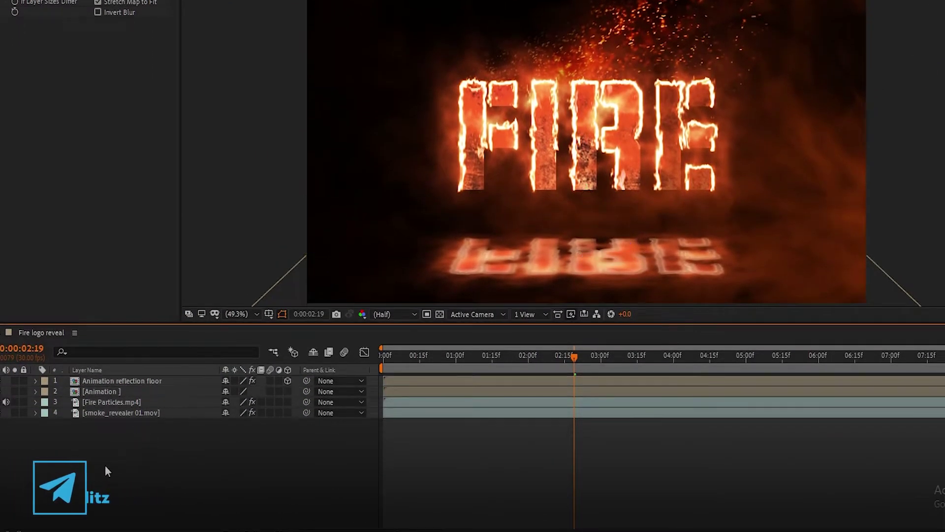
# Create a new black solid named "Floor" and place it beneath all other layers.
pyautogui.rightClick(105, 465)
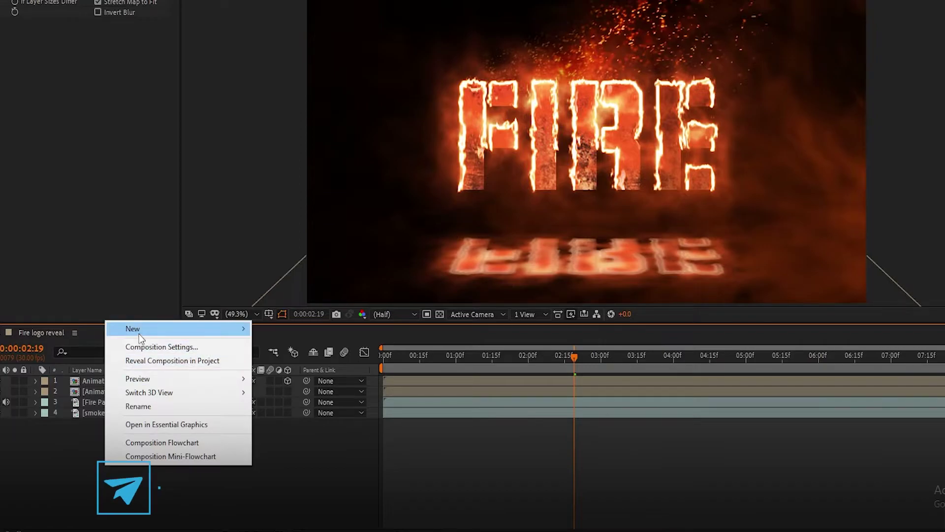
pyautogui.moveTo(140, 333)
pyautogui.click(305, 359)
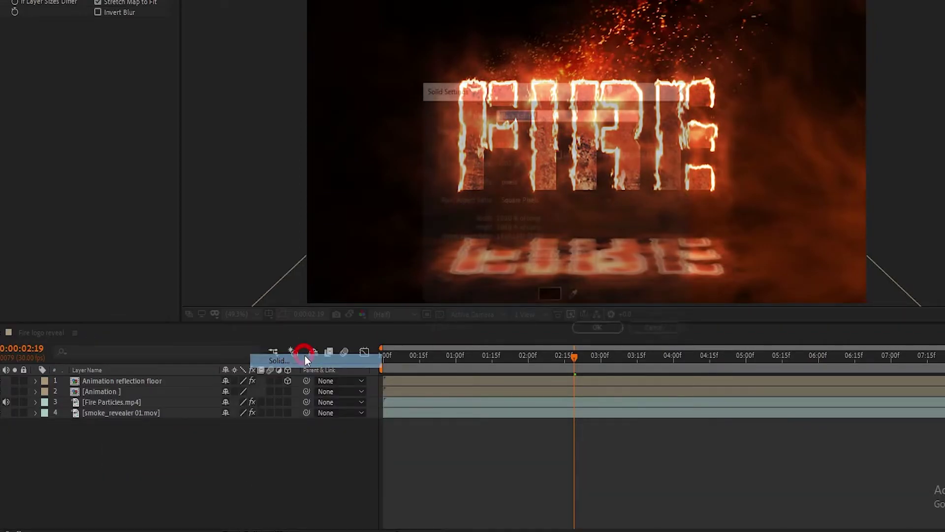
pyautogui.write('oor')
pyautogui.click(556, 257)
pyautogui.click(593, 329)
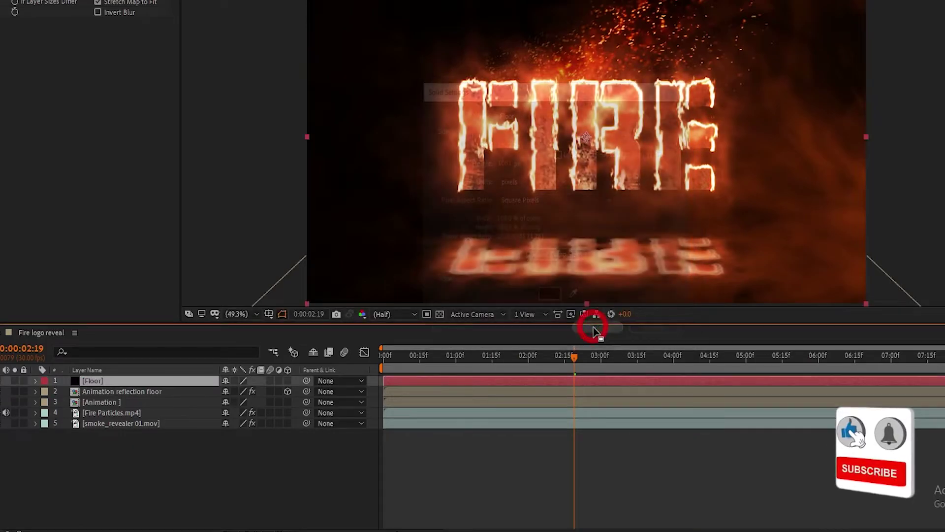
pyautogui.moveTo(99, 380); pyautogui.dragTo(100, 443)
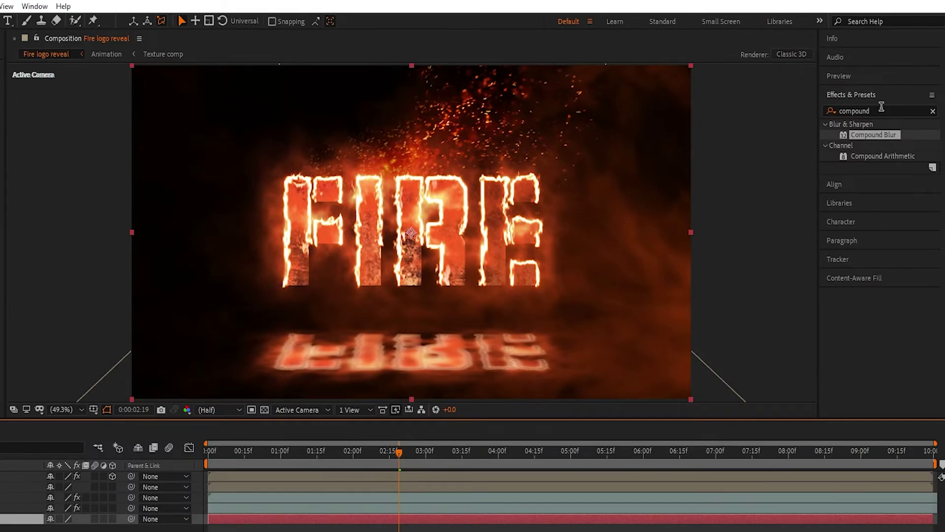
# Apply the Fractal Noise effect to the Floor solid.
pyautogui.moveTo(881, 108); pyautogui.dragTo(801, 107)
pyautogui.write('Fracta')
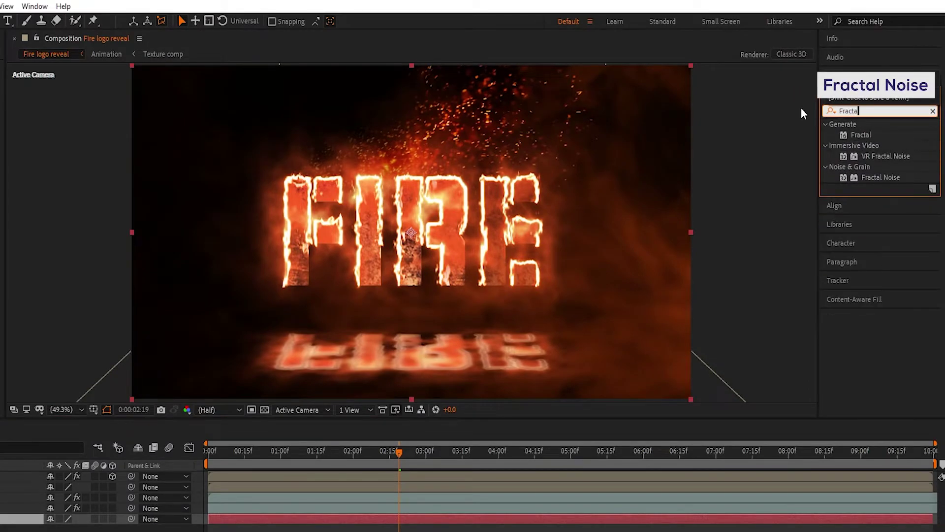
pyautogui.write('l')
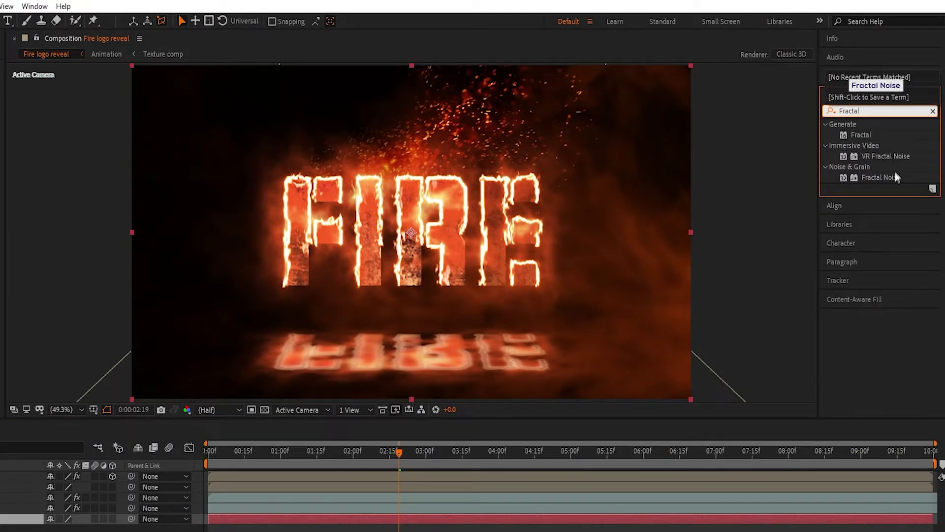
pyautogui.moveTo(881, 177); pyautogui.dragTo(0, 523)
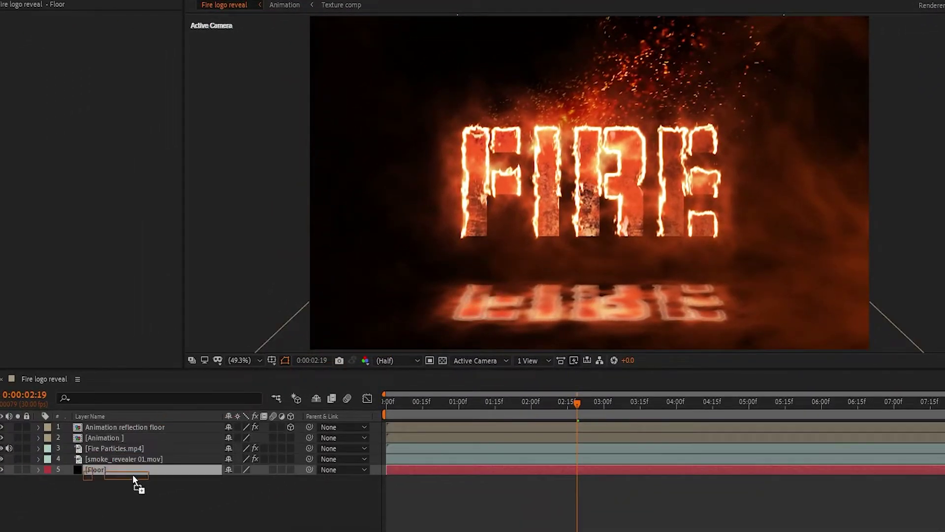
pyautogui.moveTo(132, 474); pyautogui.dragTo(107, 471)
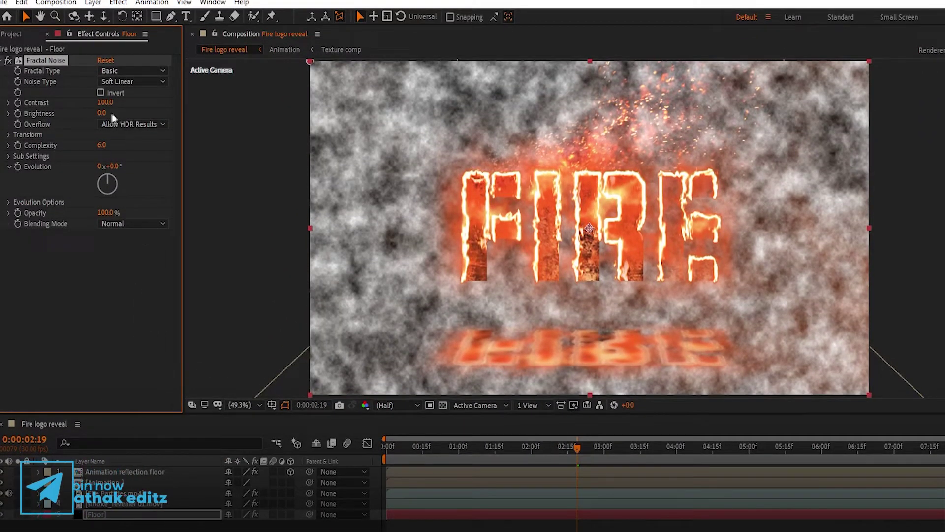
# Set the Floor's Fractal Noise brightness to -30 and contrast to 150.
pyautogui.click(103, 82)
pyautogui.write('-30')
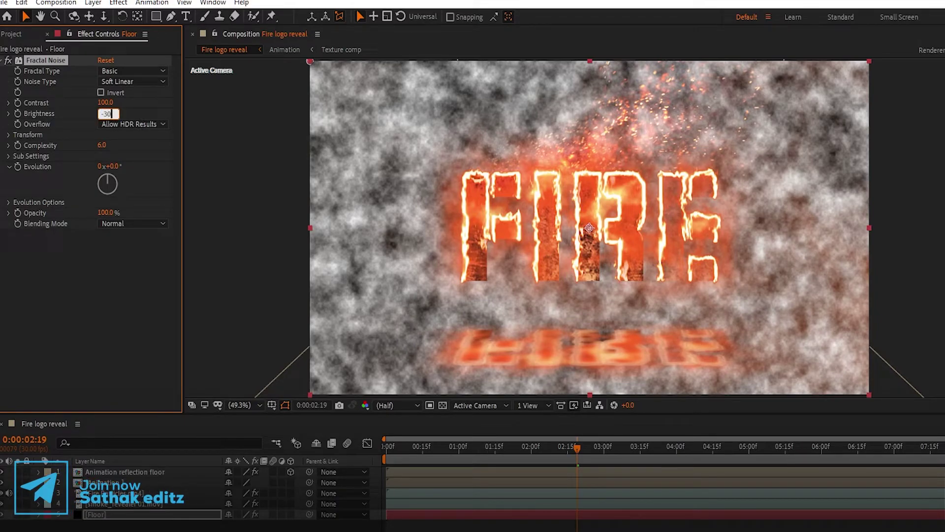
pyautogui.press('Return')
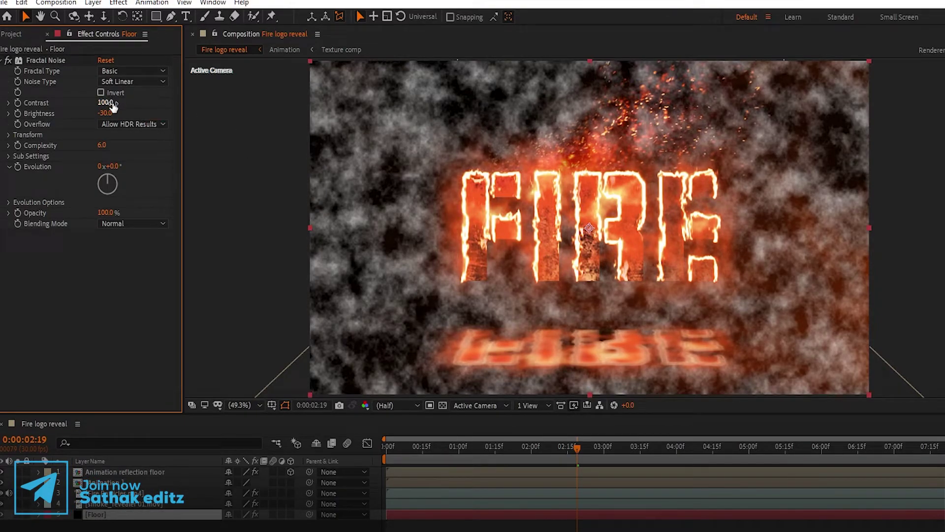
pyautogui.write('150')
pyautogui.press('Return')
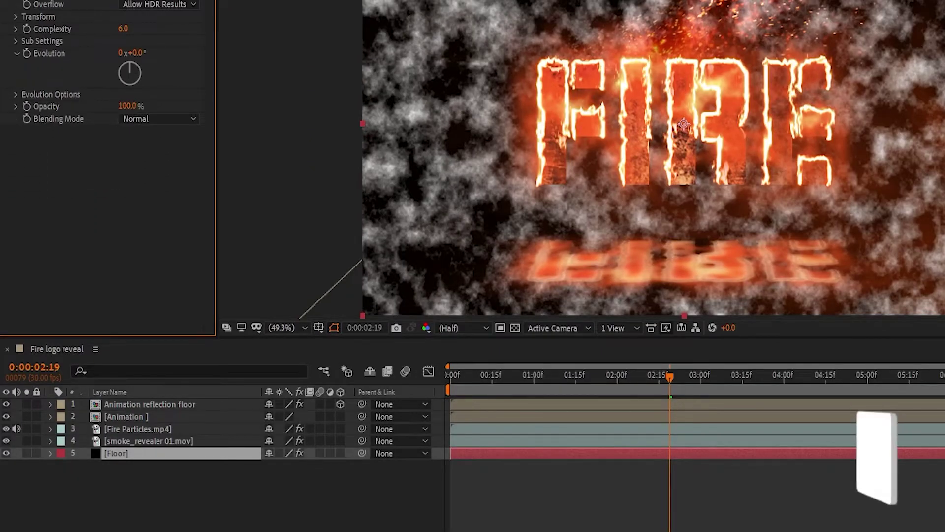
# Hide the Floor layer and set the reflection's Compound Blur to use Floor with Effects as blur layer, maximum blur 250.
pyautogui.click(6, 453)
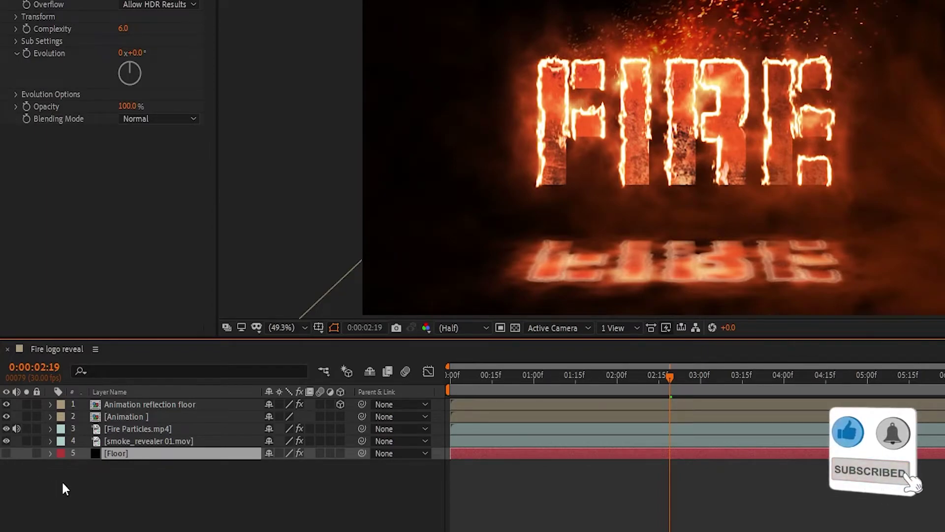
pyautogui.click(144, 405)
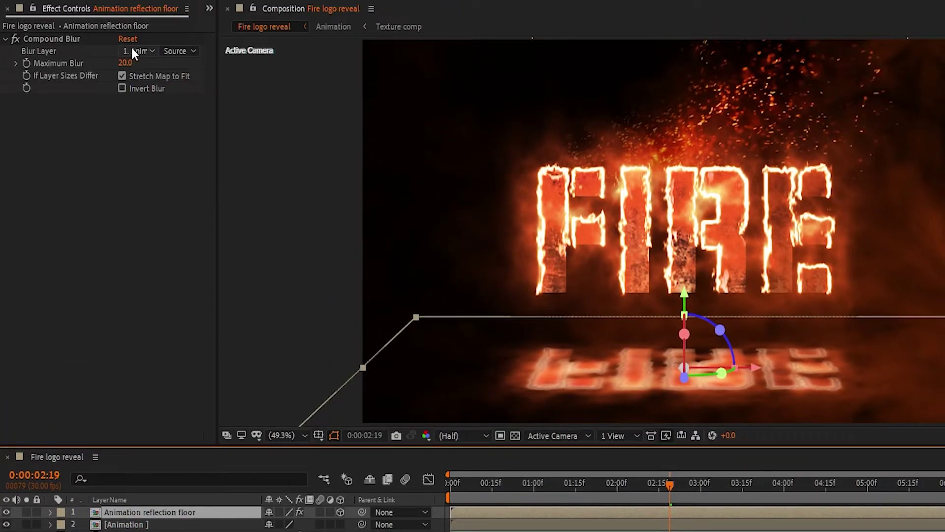
pyautogui.click(134, 51)
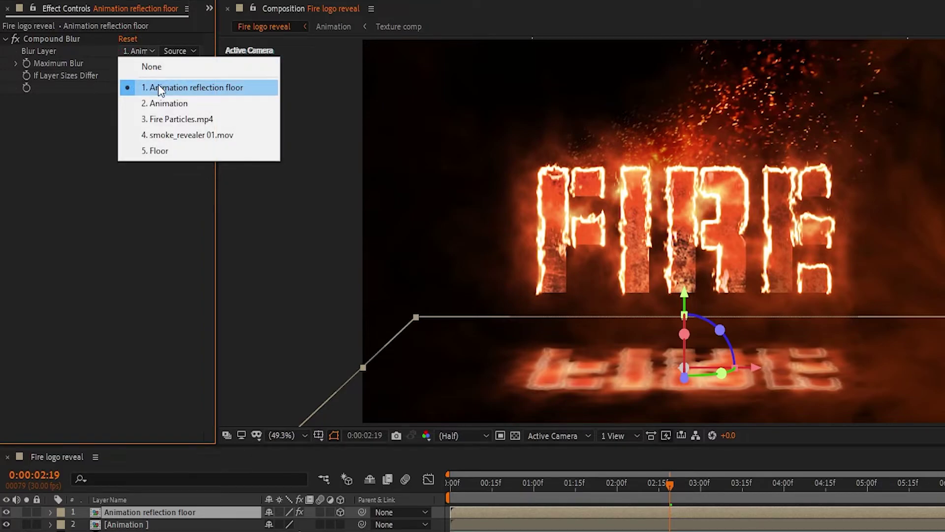
pyautogui.click(156, 152)
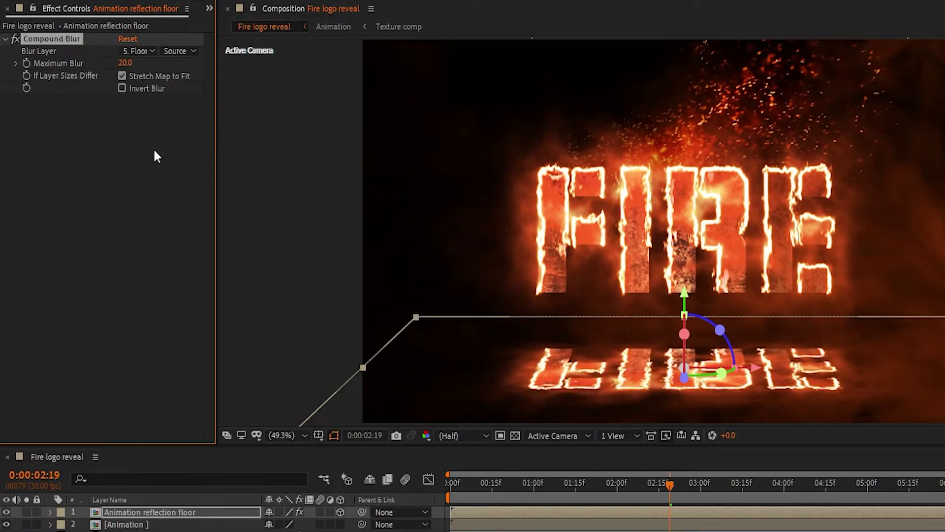
pyautogui.click(185, 51)
pyautogui.click(200, 96)
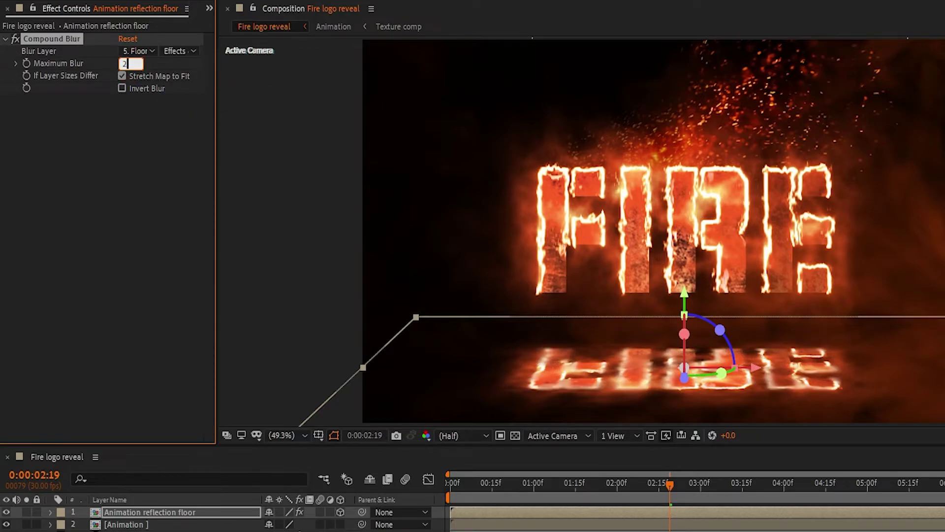
pyautogui.write('250')
pyautogui.click(169, 101)
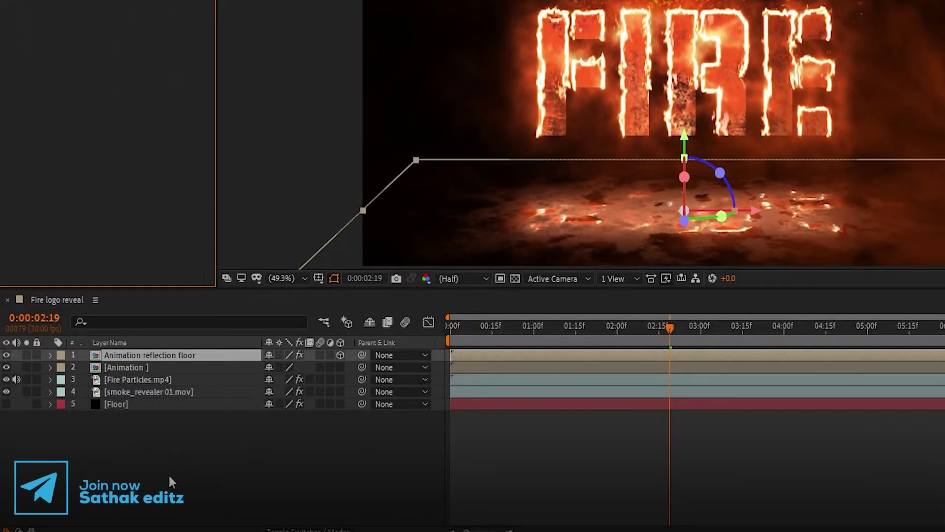
# Create a new black solid named "Background" and place it beneath all other layers.
pyautogui.rightClick(169, 475)
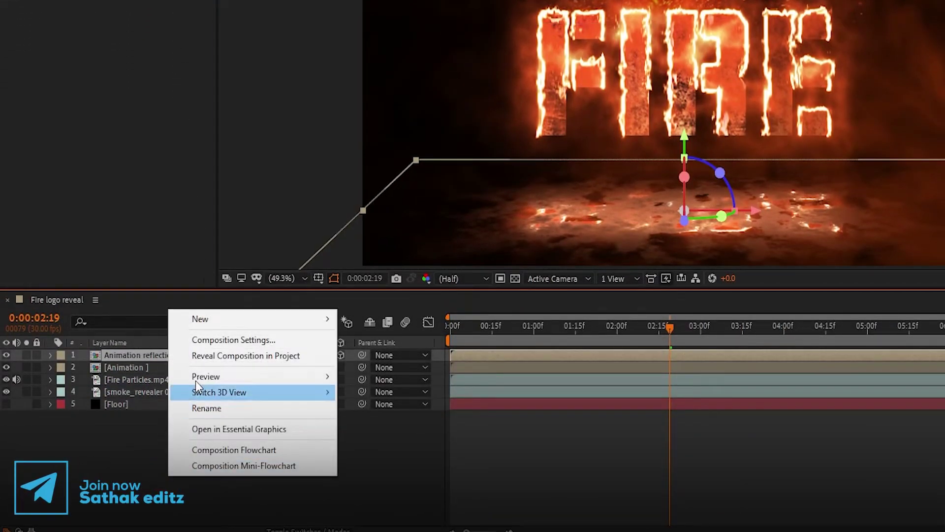
pyautogui.moveTo(253, 321)
pyautogui.click(386, 350)
pyautogui.write('Background')
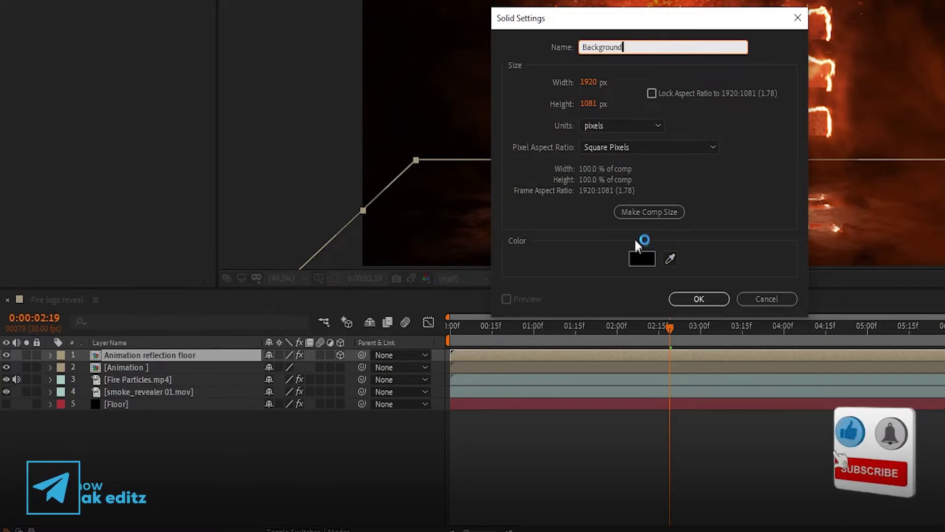
pyautogui.click(687, 296)
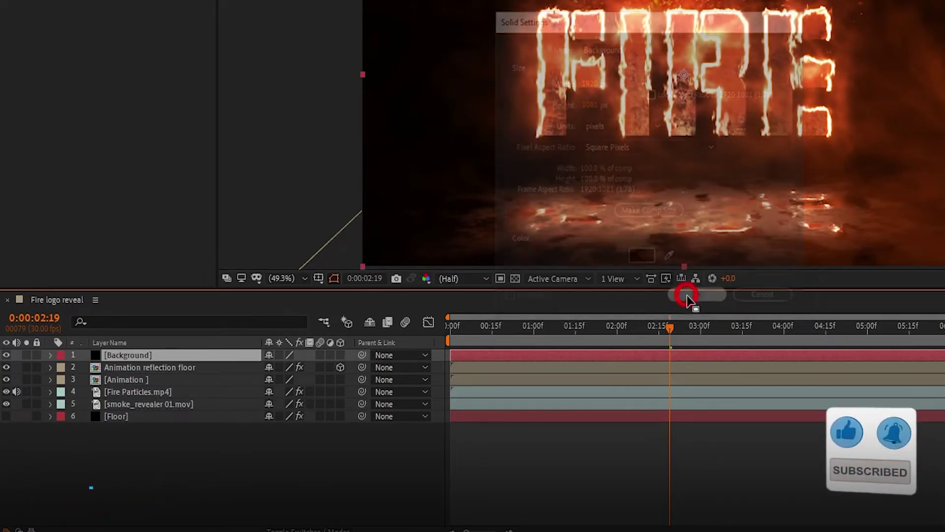
pyautogui.moveTo(128, 359); pyautogui.dragTo(114, 441)
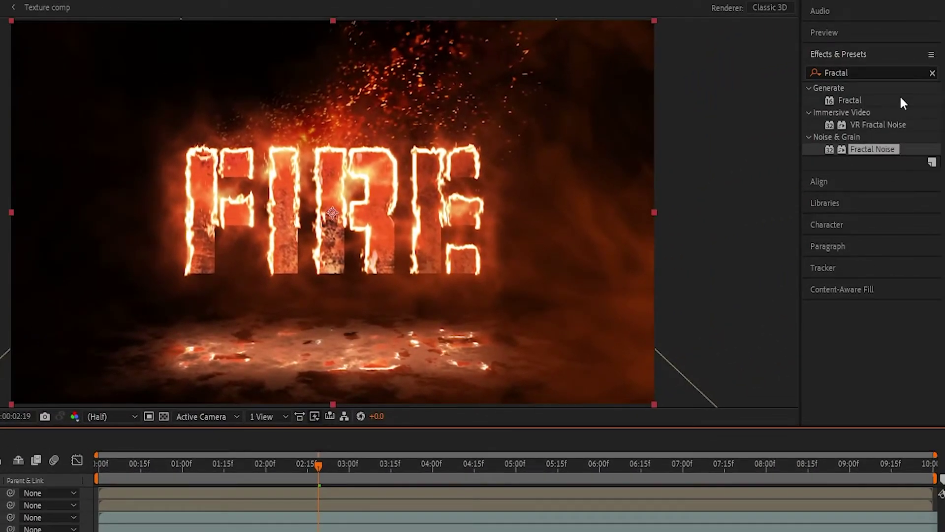
# Apply the Gradient Ramp effect to the Background solid.
pyautogui.click(889, 72)
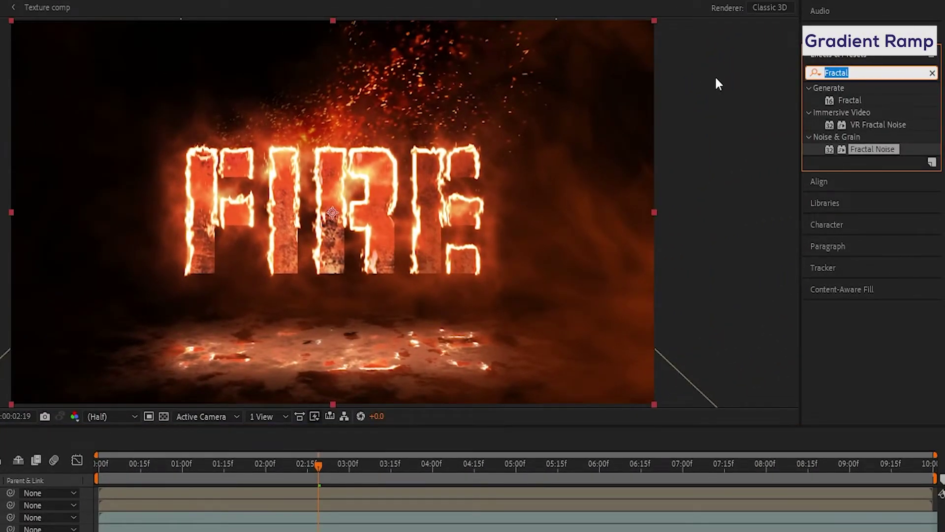
pyautogui.write('Ramp')
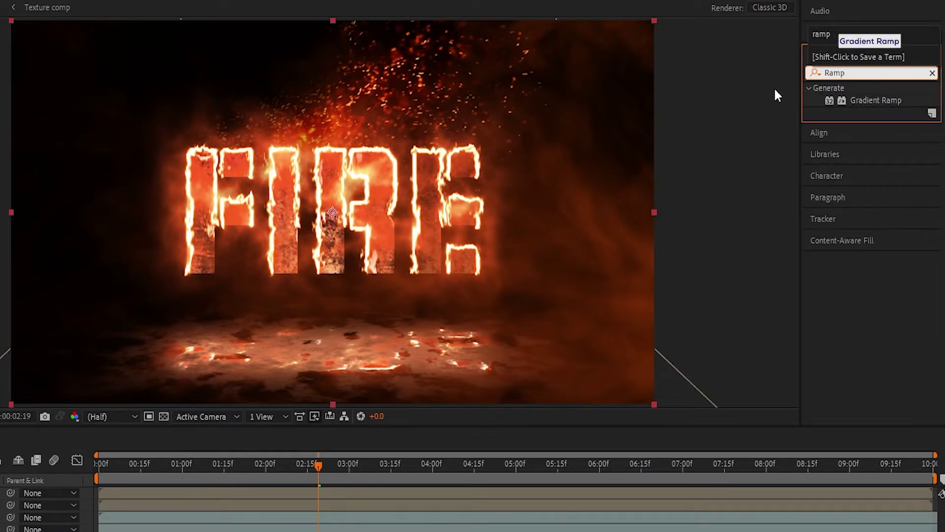
pyautogui.moveTo(864, 97); pyautogui.dragTo(115, 506)
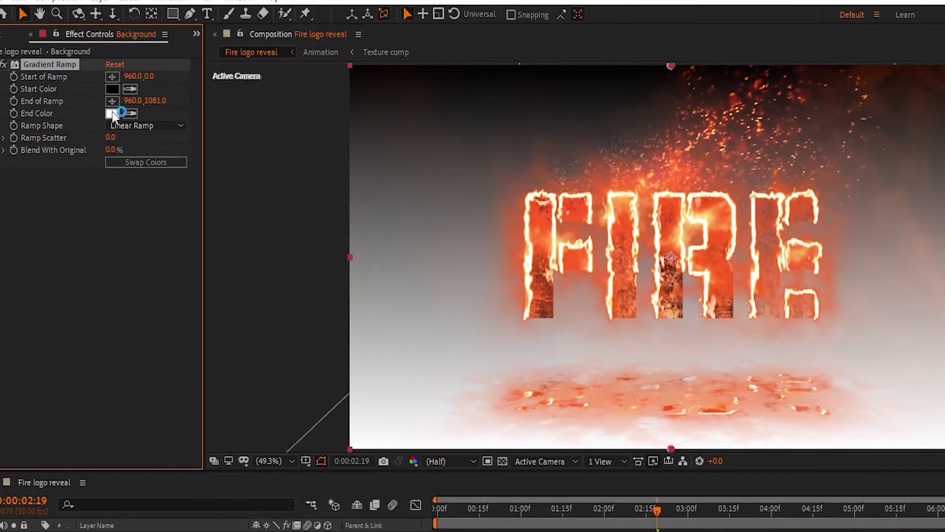
# Set the Background gradient's end color to a saturated orange-red.
pyautogui.click(113, 115)
pyautogui.click(572, 464)
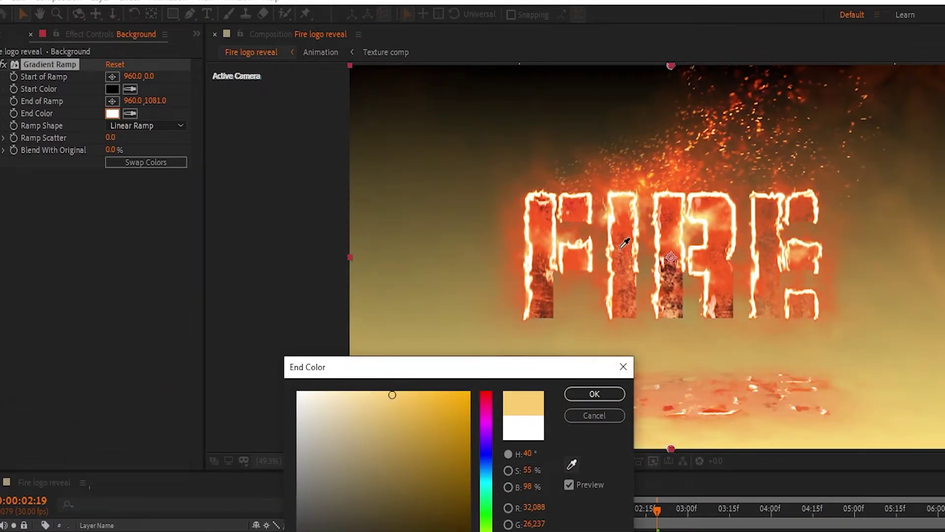
pyautogui.click(570, 312)
pyautogui.moveTo(486, 531); pyautogui.dragTo(486, 531)
pyautogui.moveTo(441, 404)
pyautogui.mouseDown()
pyautogui.moveTo(479, 392)
pyautogui.moveTo(494, 398)
pyautogui.mouseUp()
pyautogui.click(594, 393)
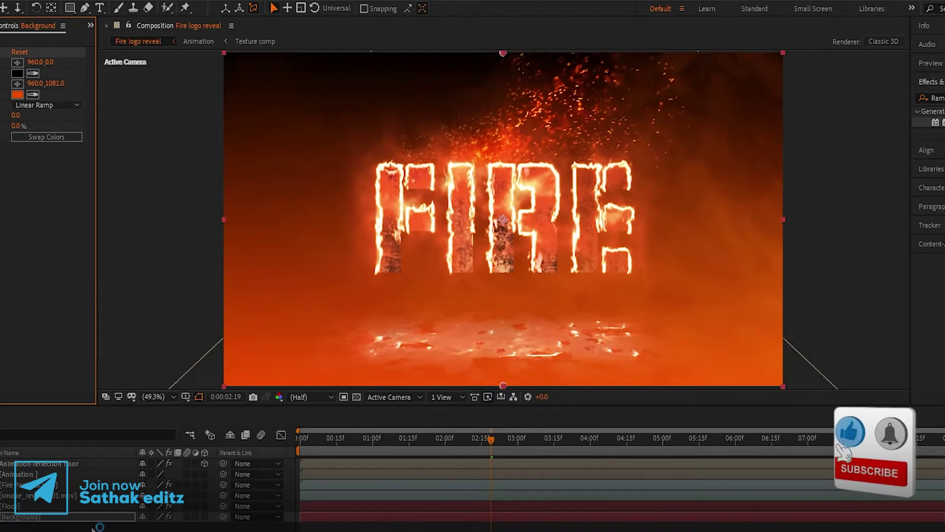
# Move the gradient's start point to about -248, -108 and its end point far outside the frame's lower-right corner.
pyautogui.moveTo(503, 304); pyautogui.dragTo(735, 346)
pyautogui.moveTo(503, 134); pyautogui.dragTo(326, 117)
pyautogui.scroll(-2, 732, 275)
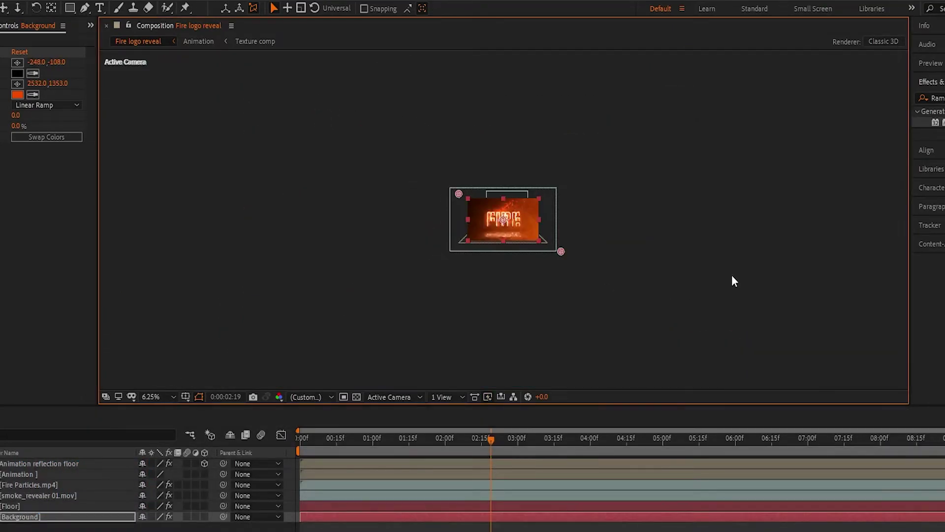
pyautogui.press('.')
pyautogui.moveTo(681, 323); pyautogui.dragTo(792, 366)
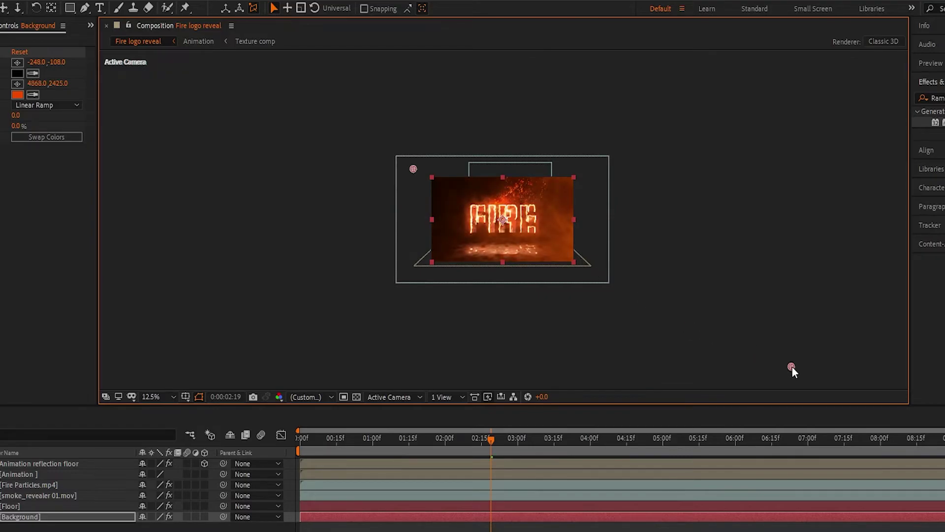
pyautogui.moveTo(840, 389); pyautogui.dragTo(840, 388)
pyautogui.press(',')
pyautogui.scroll(3, 545, 250)
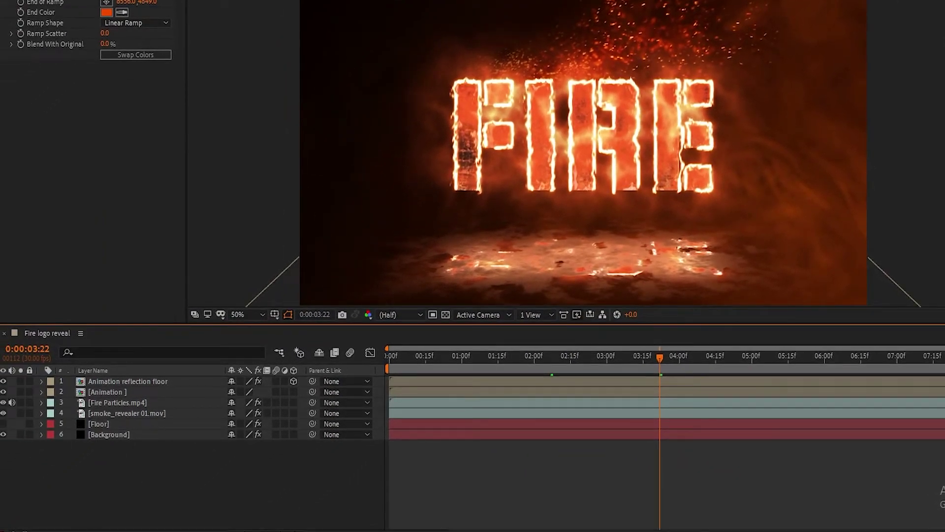
# Create a new adjustment layer above all other layers and name it "lens".
pyautogui.rightClick(148, 483)
pyautogui.moveTo(276, 345)
pyautogui.click(330, 444)
pyautogui.press('Return')
pyautogui.write('len')
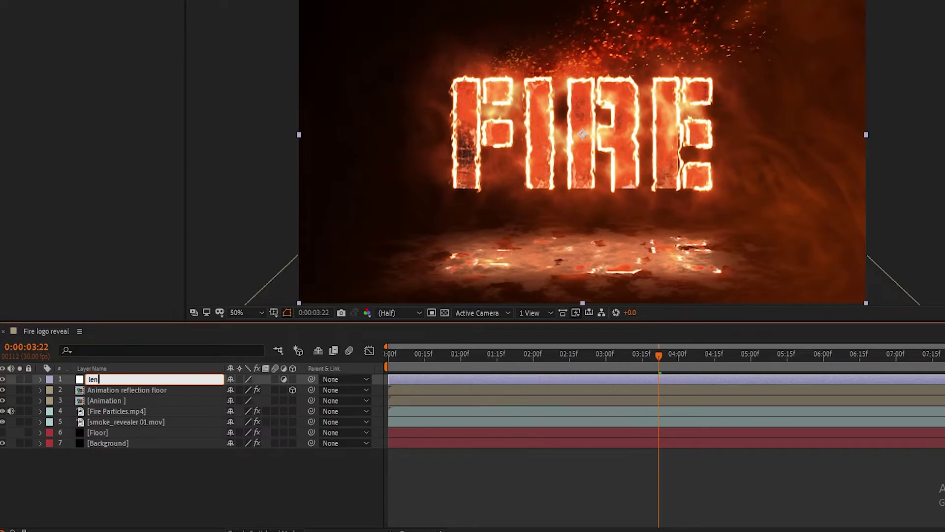
pyautogui.write('se')
pyautogui.click(191, 481)
# Apply the CC Lens effect to the lens adjustment layer.
pyautogui.click(140, 382)
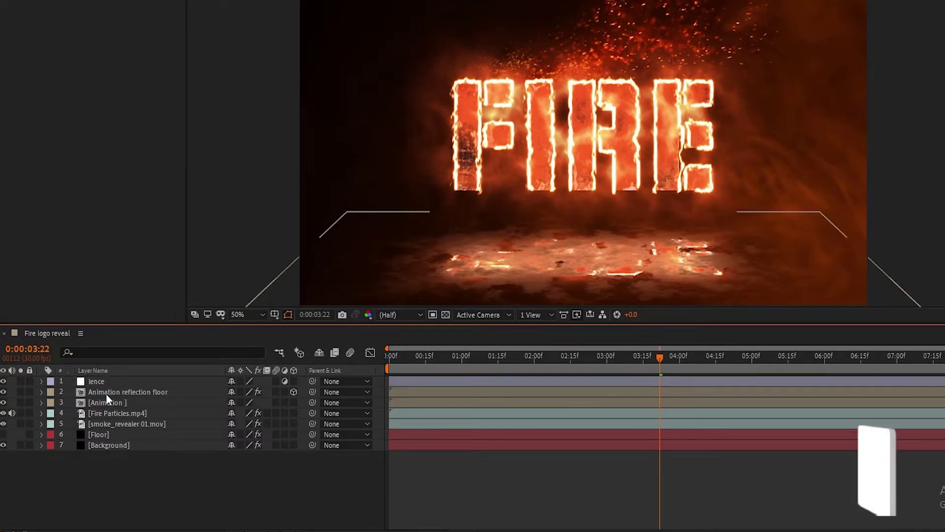
pyautogui.click(99, 382)
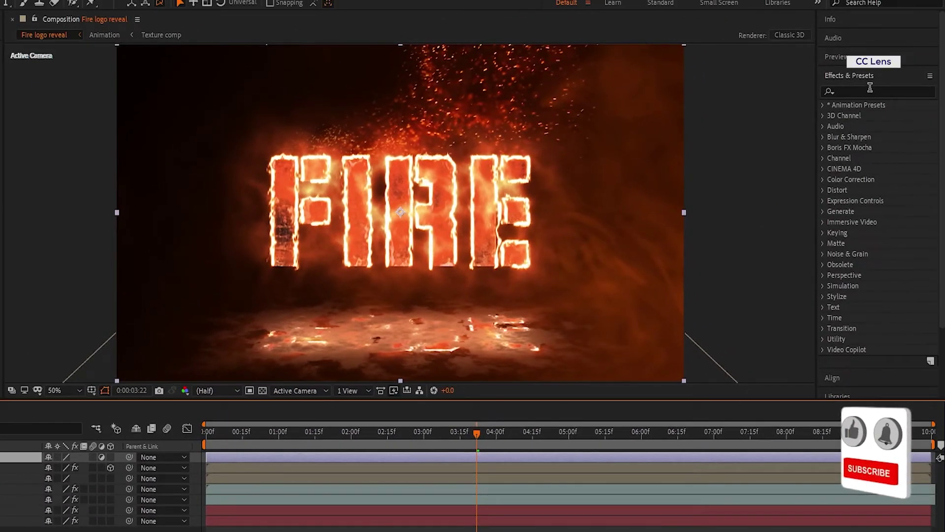
pyautogui.click(870, 90)
pyautogui.write('CC')
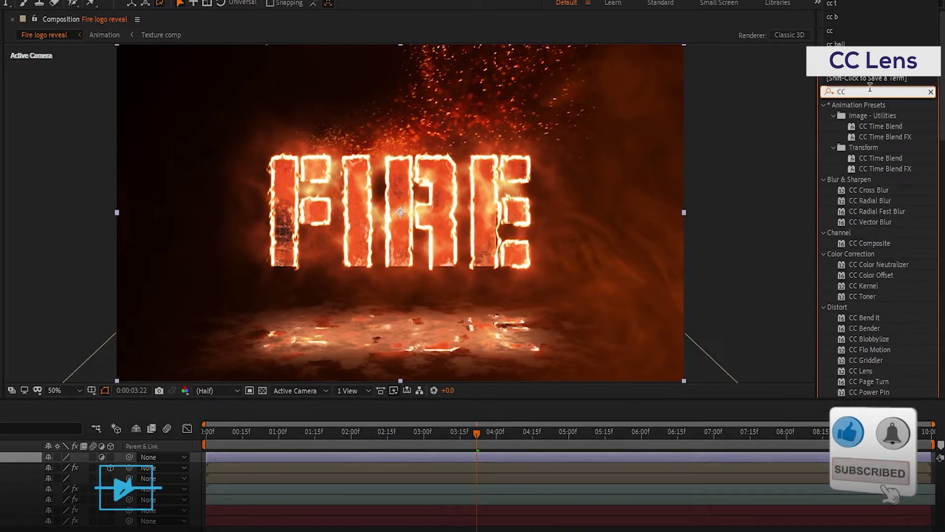
pyautogui.write(' len')
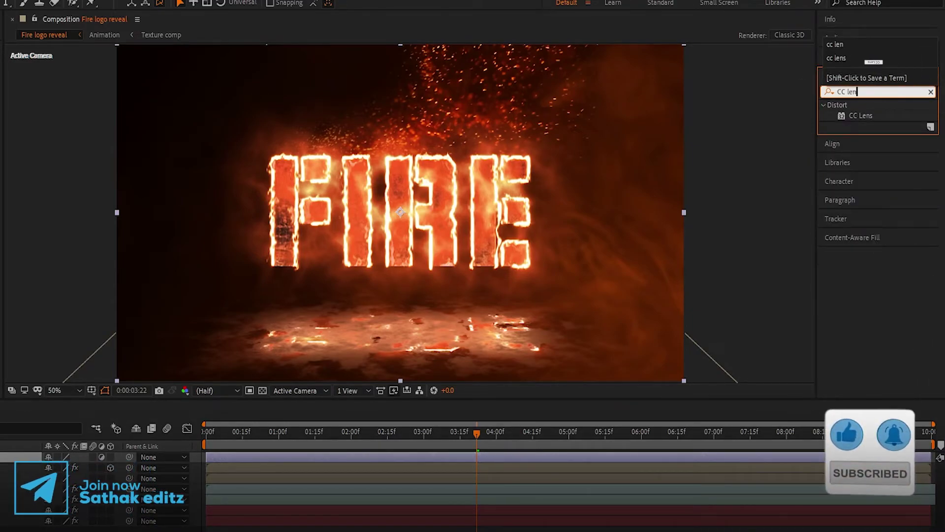
pyautogui.doubleClick(898, 118)
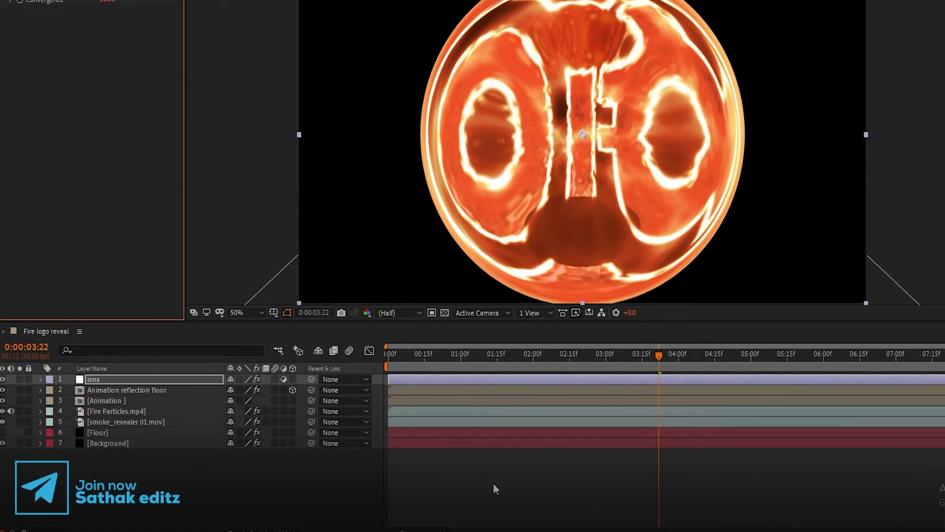
# Add a CC Lens Size keyframe of 120 at 0:00:00:00.
pyautogui.moveTo(408, 353); pyautogui.dragTo(385, 355)
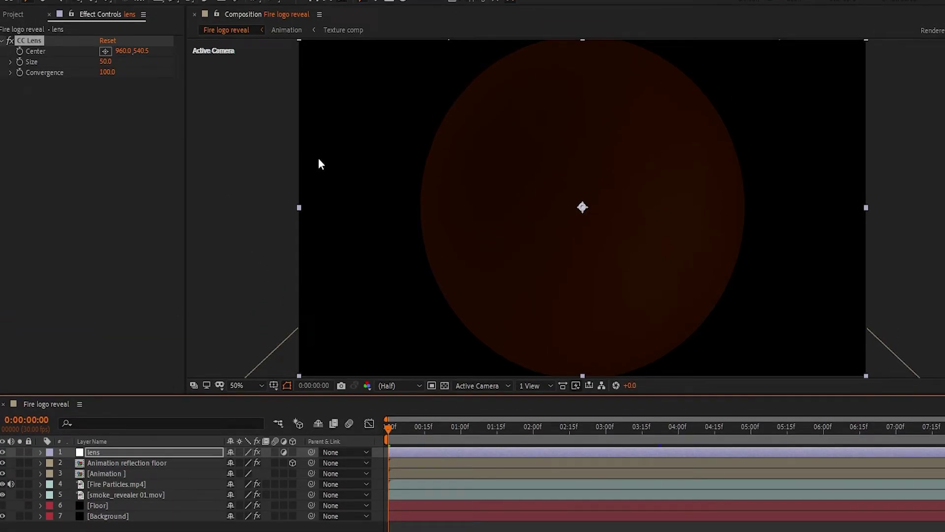
pyautogui.click(20, 62)
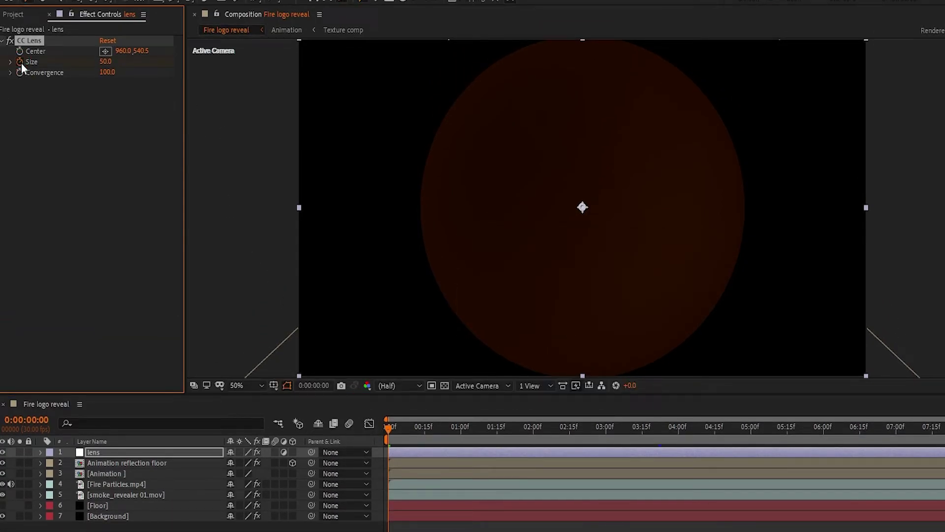
pyautogui.click(104, 62)
pyautogui.write('120')
pyautogui.click(125, 131)
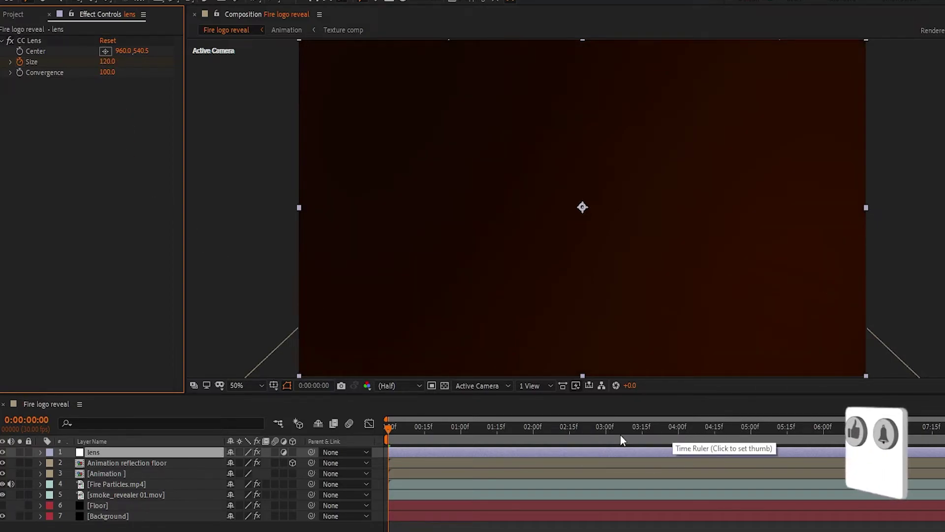
# Add a second CC Lens Size keyframe of 500 at 0:00:03:00.
pyautogui.click(606, 435)
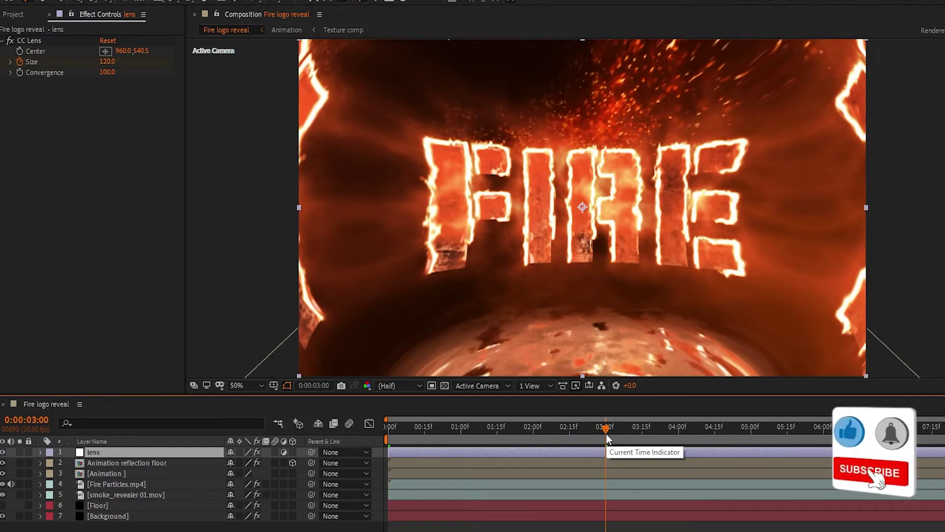
pyautogui.click(106, 61)
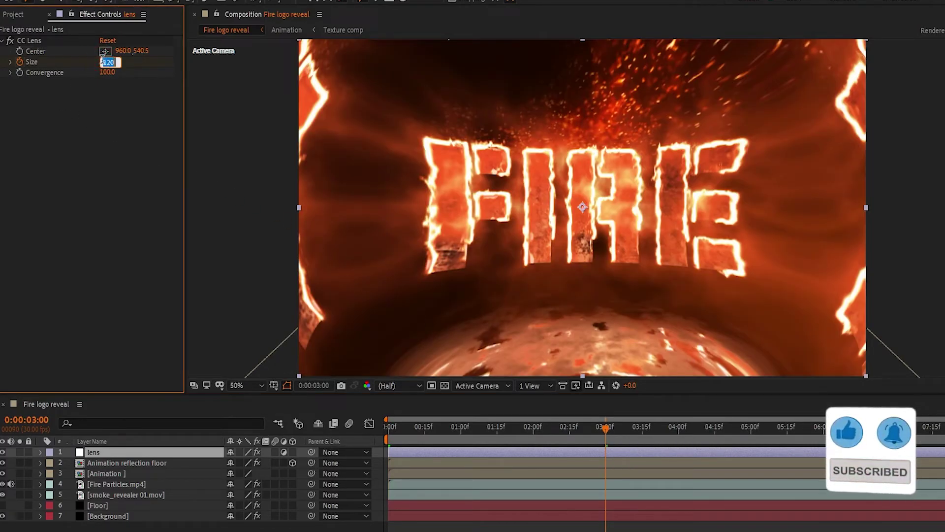
pyautogui.write('500')
pyautogui.click(97, 159)
# Create a new black comp-size solid named "Film bars" above all other layers.
pyautogui.rightClick(141, 353)
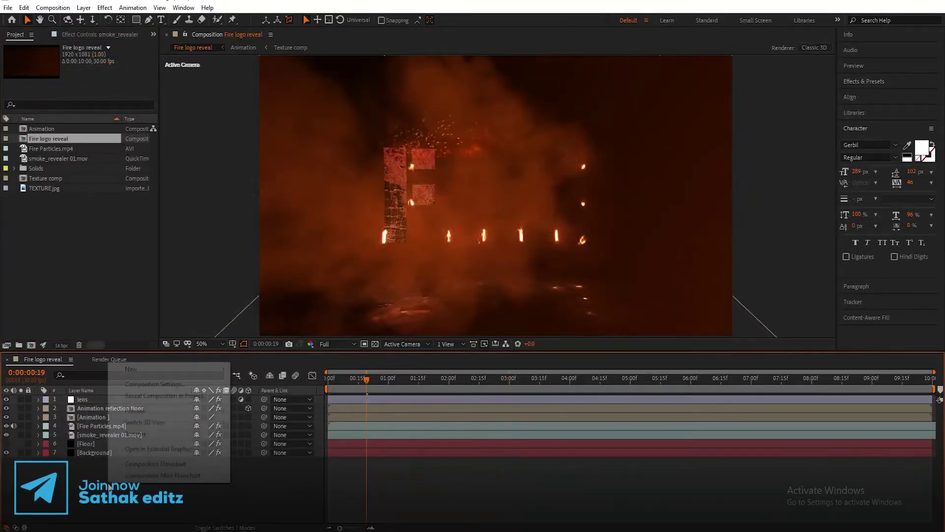
pyautogui.moveTo(133, 370)
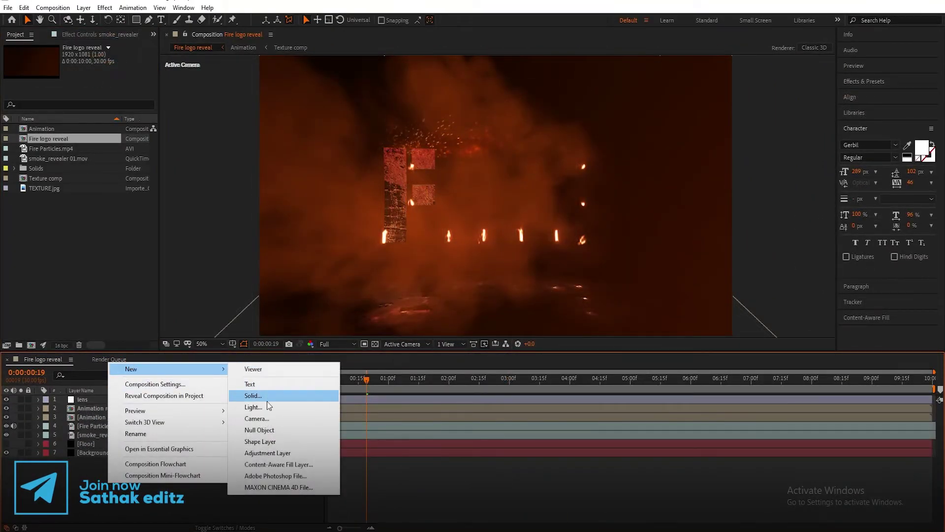
pyautogui.click(253, 393)
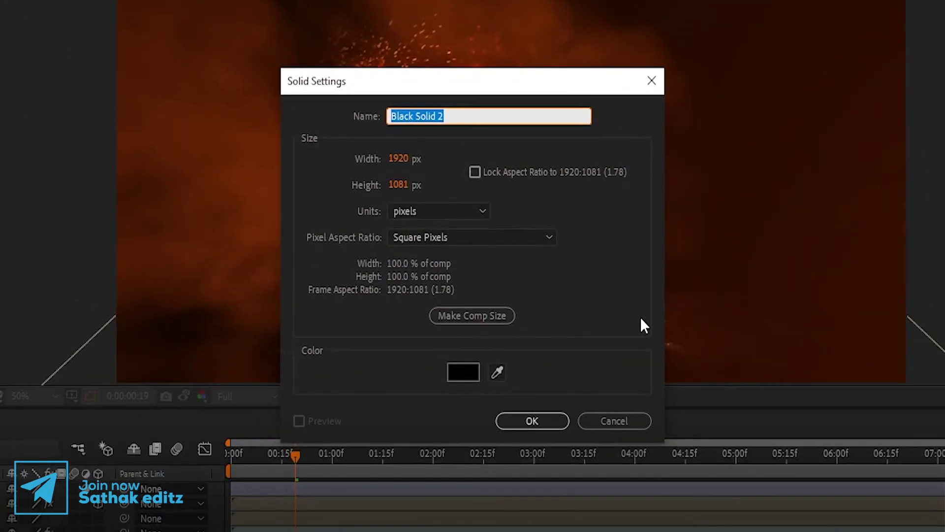
pyautogui.write('Film bars')
pyautogui.click(462, 320)
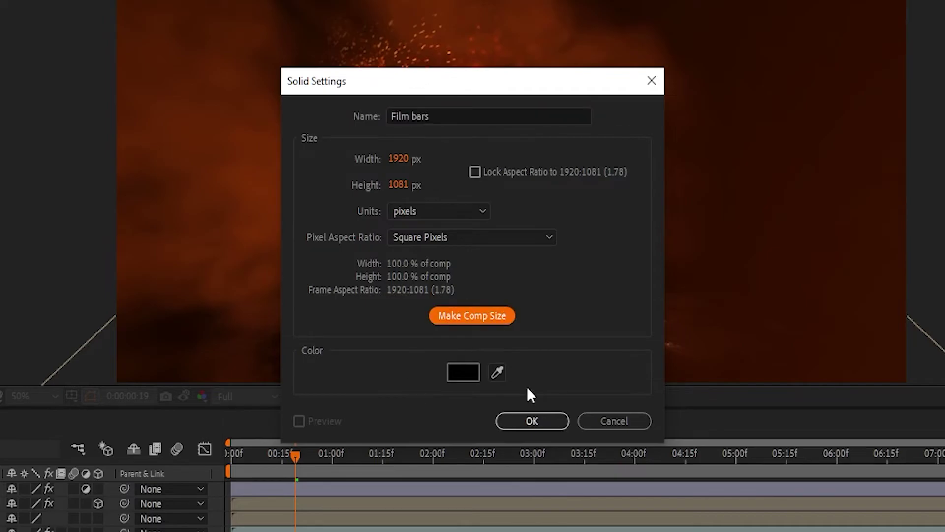
pyautogui.click(532, 421)
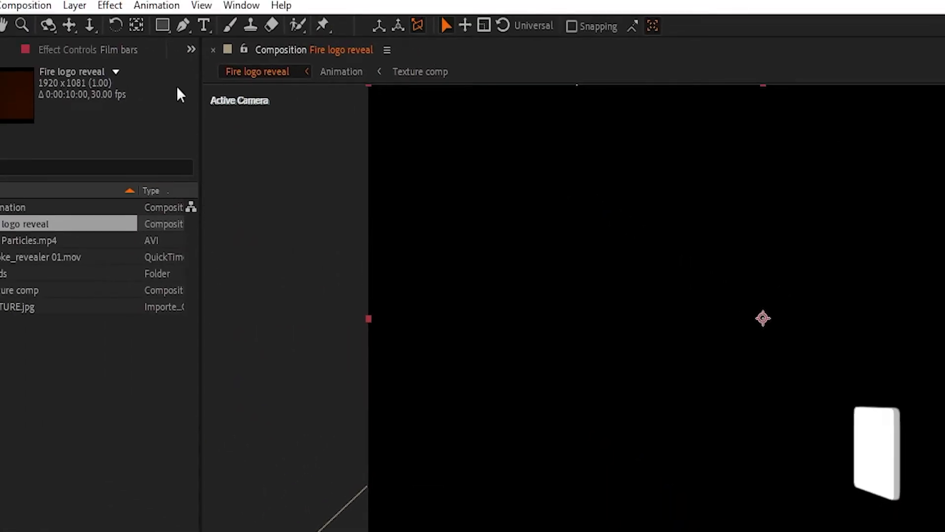
# Add a full-layer rectangular mask to Film bars and shrink its height slightly from the upper and lower edges.
pyautogui.click(162, 25)
pyautogui.doubleClick(163, 24)
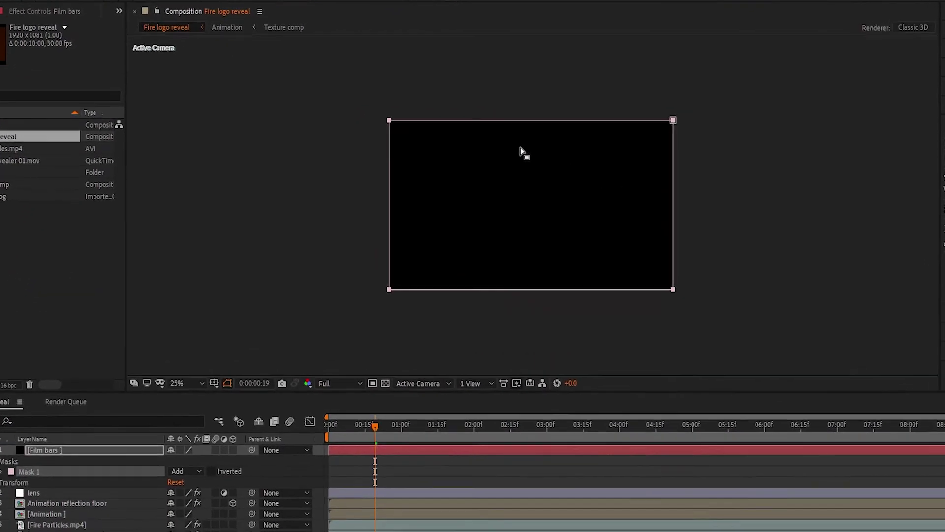
pyautogui.doubleClick(531, 120)
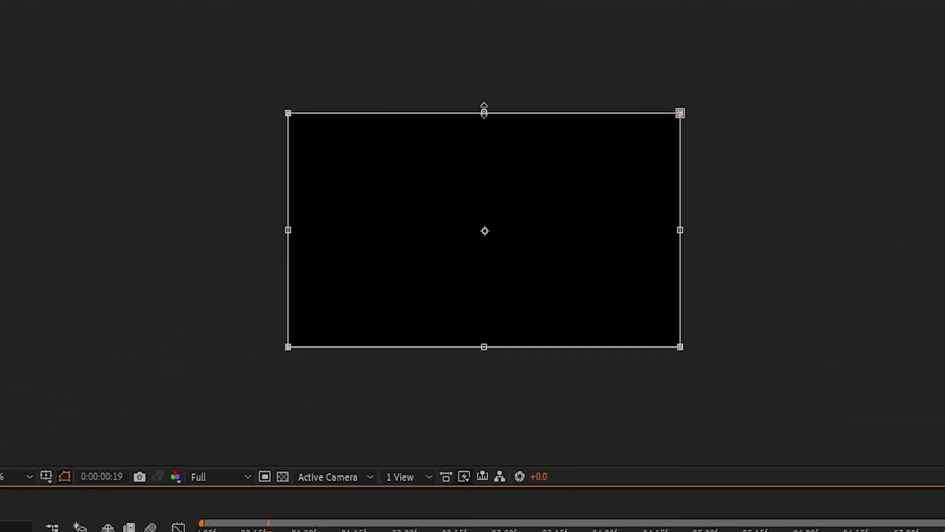
pyautogui.moveTo(531, 121)
pyautogui.mouseDown()
pyautogui.moveTo(544, 129)
pyautogui.moveTo(505, 129)
pyautogui.moveTo(521, 136)
pyautogui.mouseUp()
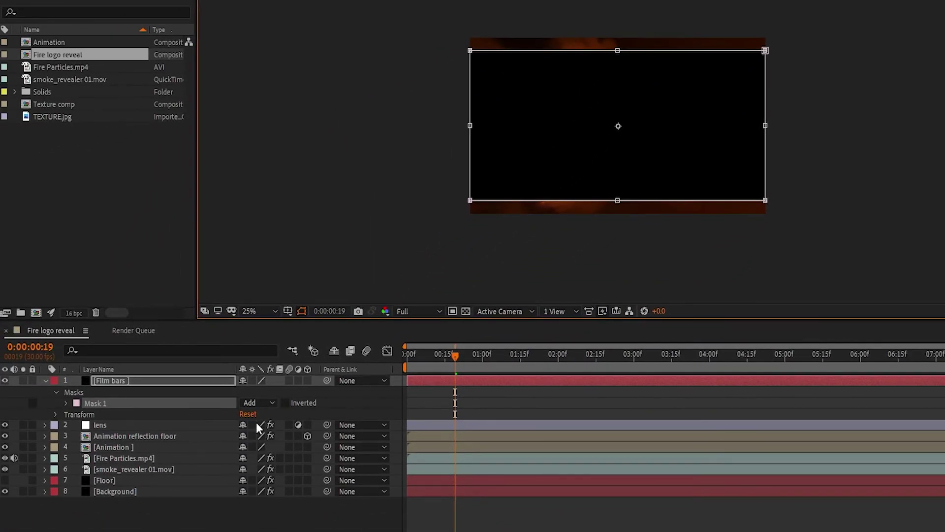
# Set the Film bars mask mode to Subtract so only the upper and lower bars cover the picture.
pyautogui.click(261, 403)
pyautogui.click(265, 446)
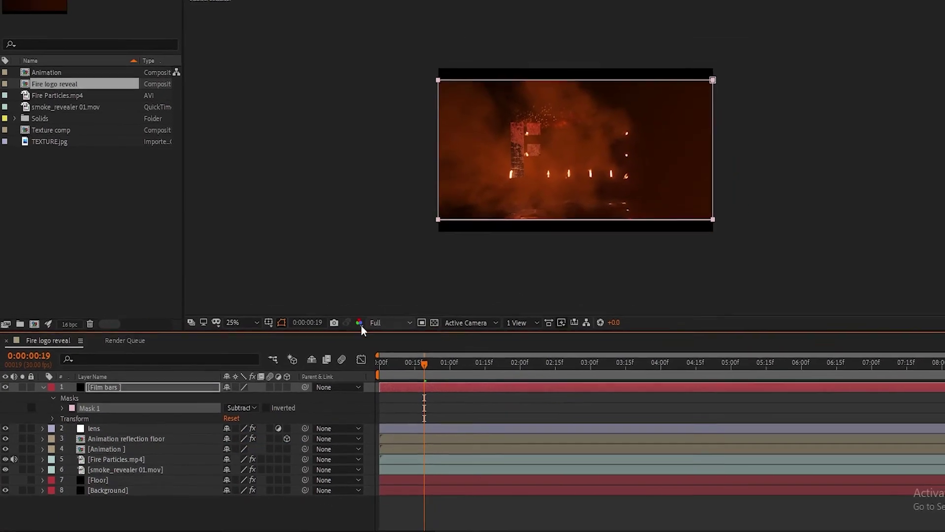
pyautogui.click(230, 333)
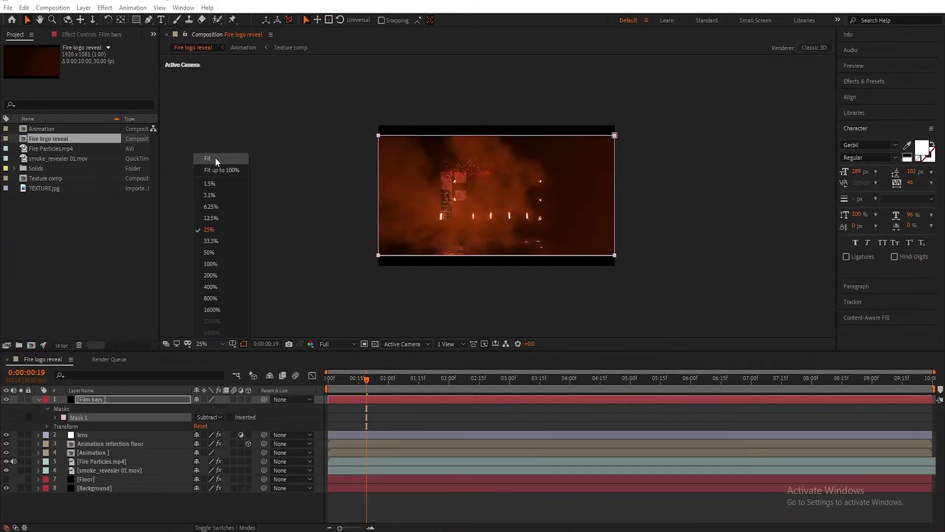